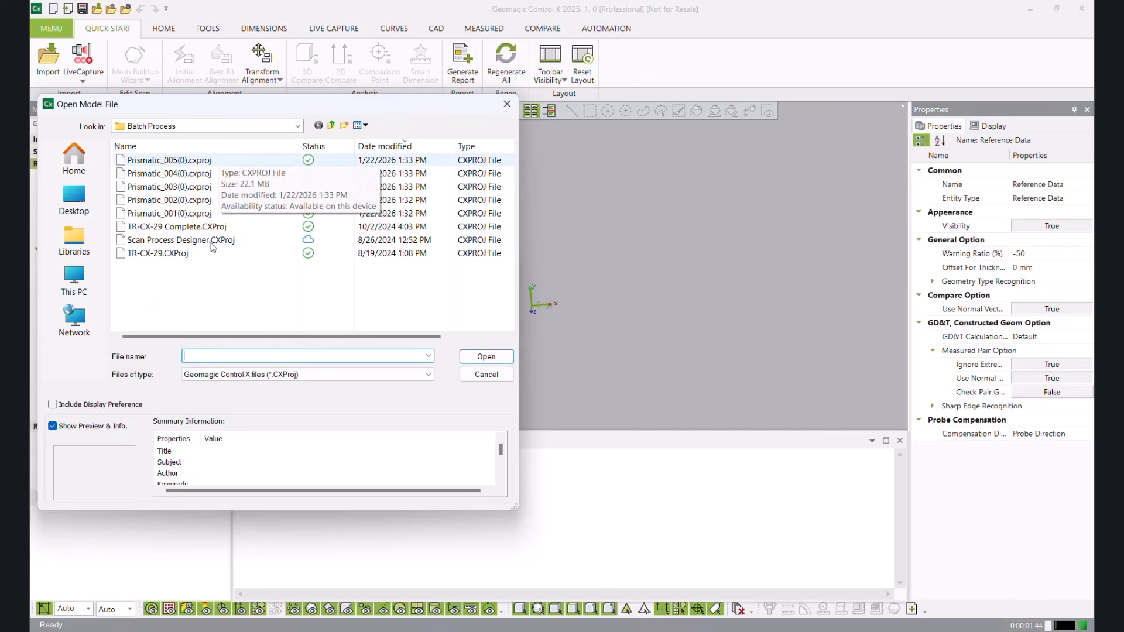
Step: Open the TR-CX-29 Complete.CXProj project and rebuild its inspection features
{"action": "left_click", "coordinate": [193, 227]}
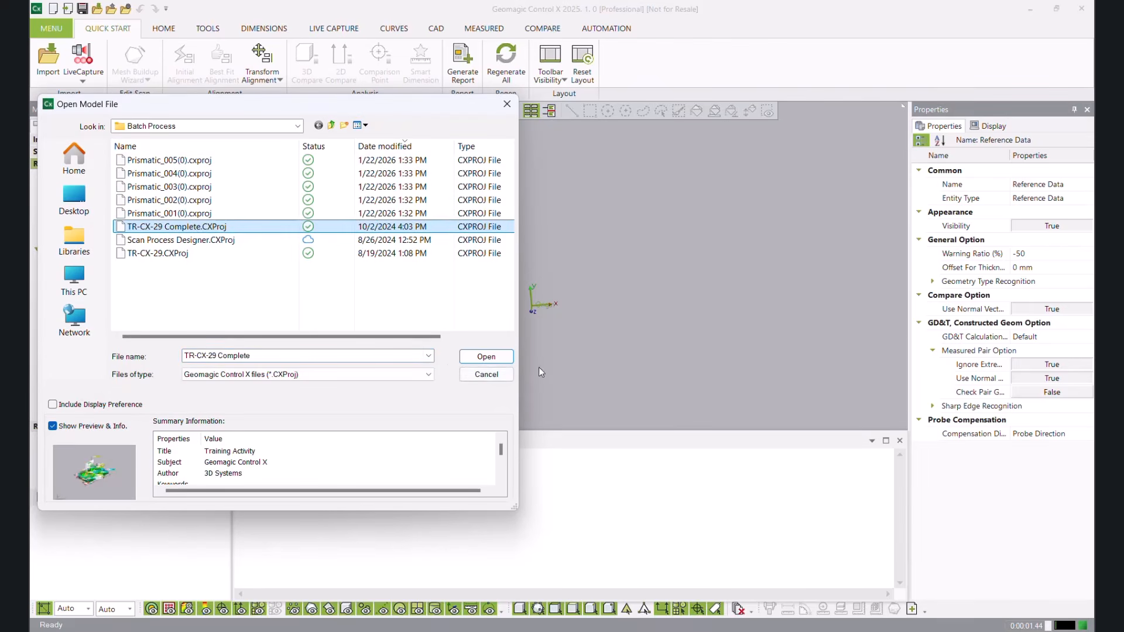
{"action": "left_click", "coordinate": [486, 357]}
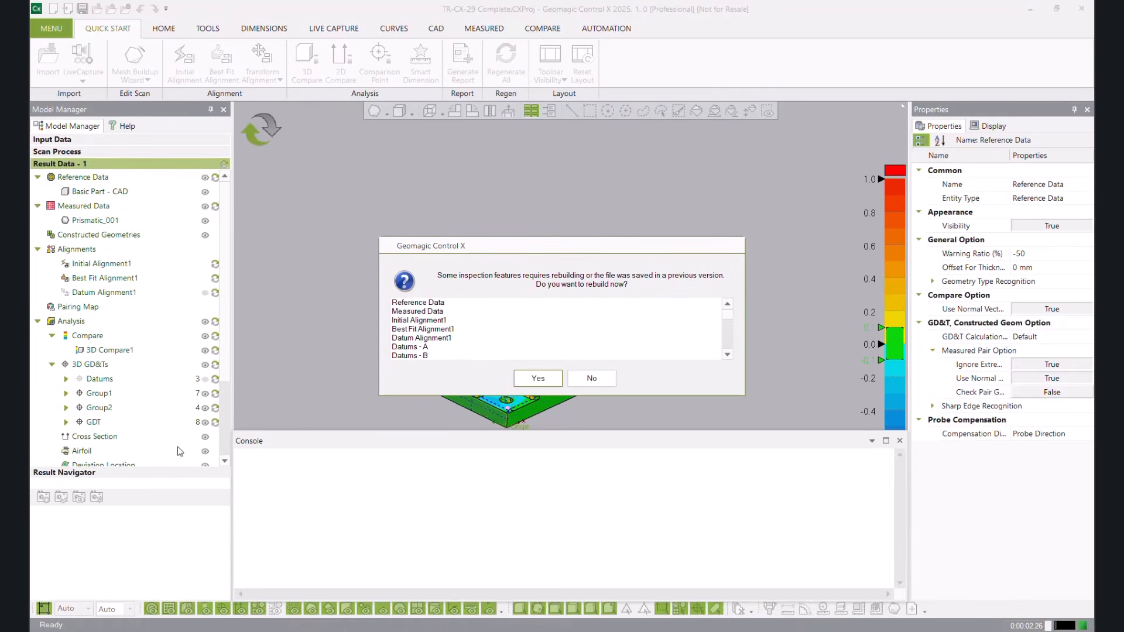
{"action": "left_click", "coordinate": [537, 379]}
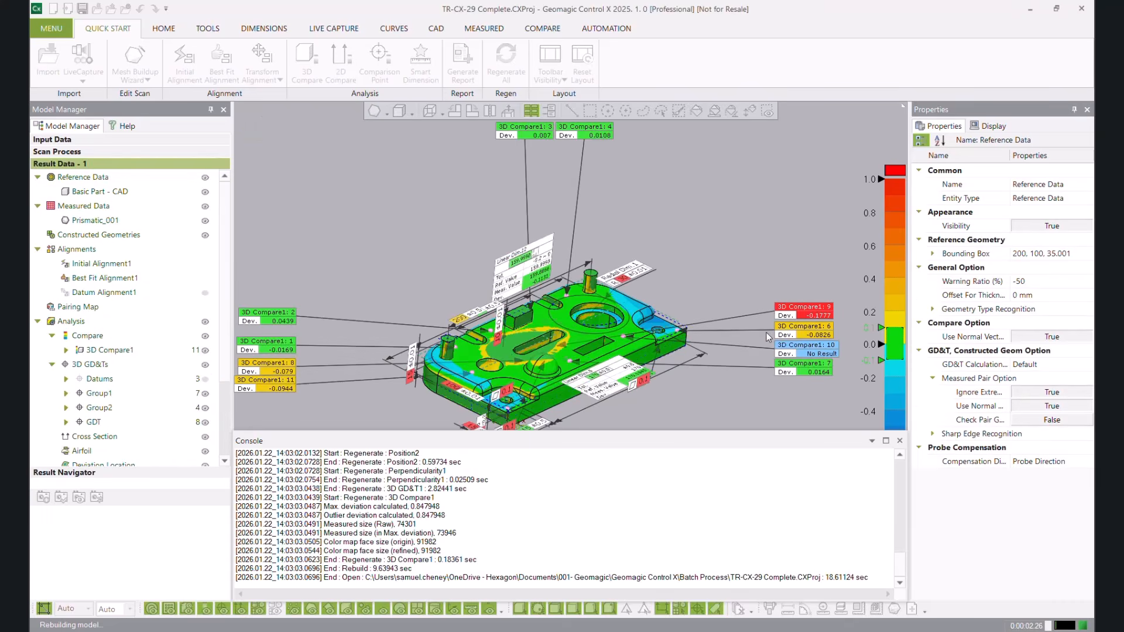
Step: Hide the 3D Compare1 result and the Prismatic_001 measured data to expose the CAD part
{"action": "mouse_move", "coordinate": [770, 253]}
{"action": "right_mouse_down"}
{"action": "mouse_move", "coordinate": [748, 311]}
{"action": "mouse_move", "coordinate": [751, 269]}
{"action": "mouse_move", "coordinate": [575, 305]}
{"action": "mouse_move", "coordinate": [609, 160]}
{"action": "right_mouse_up"}
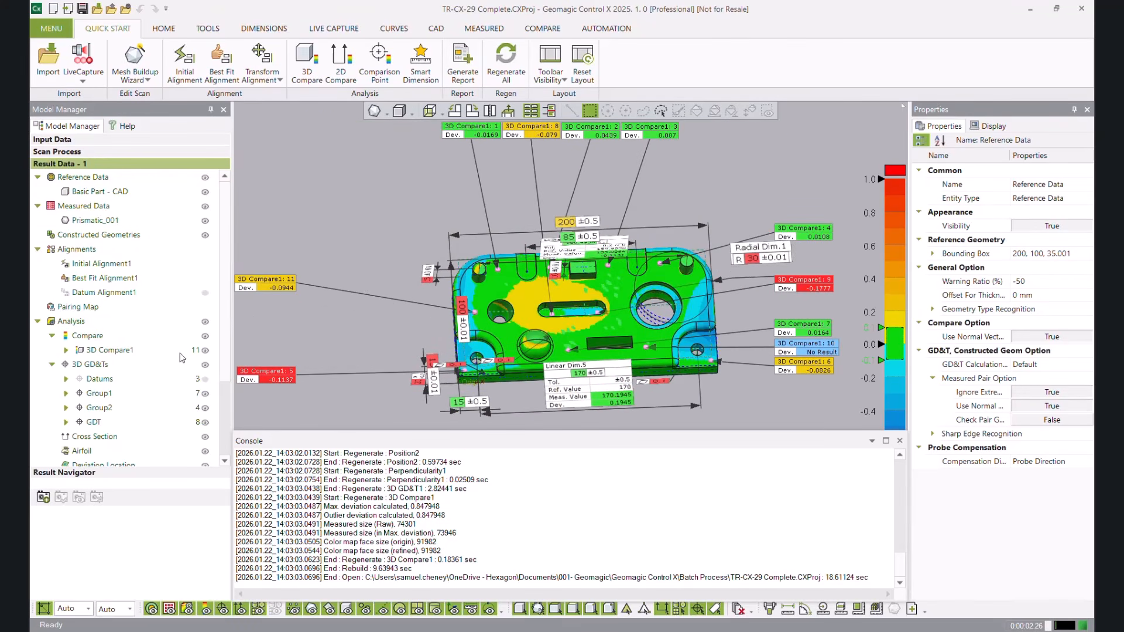
{"action": "left_click", "coordinate": [205, 351]}
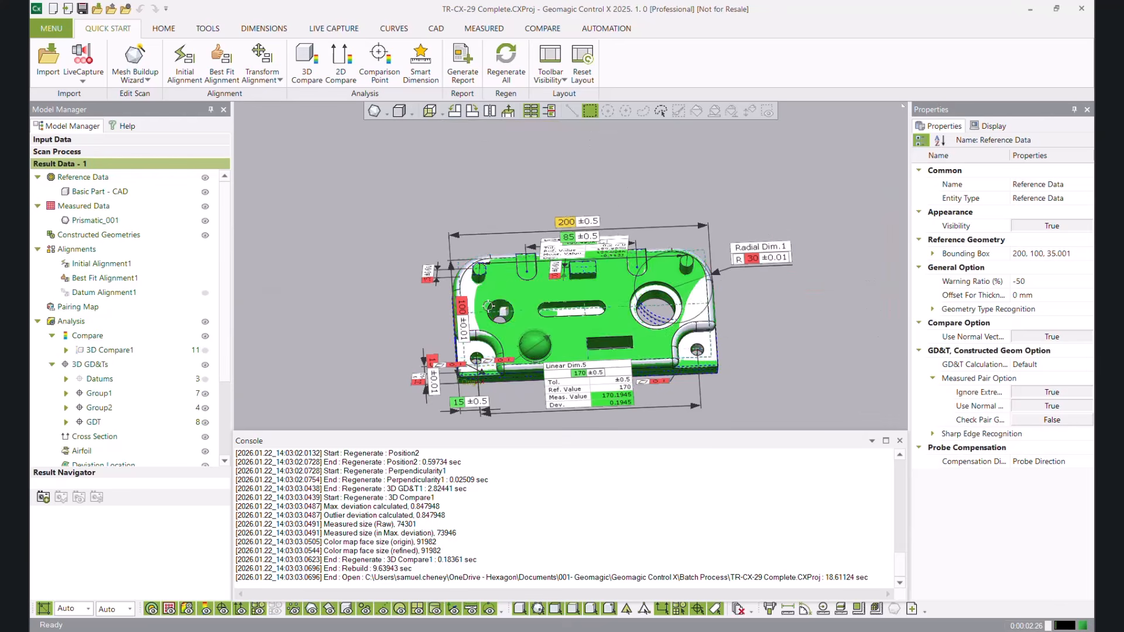
{"action": "left_click", "coordinate": [205, 221]}
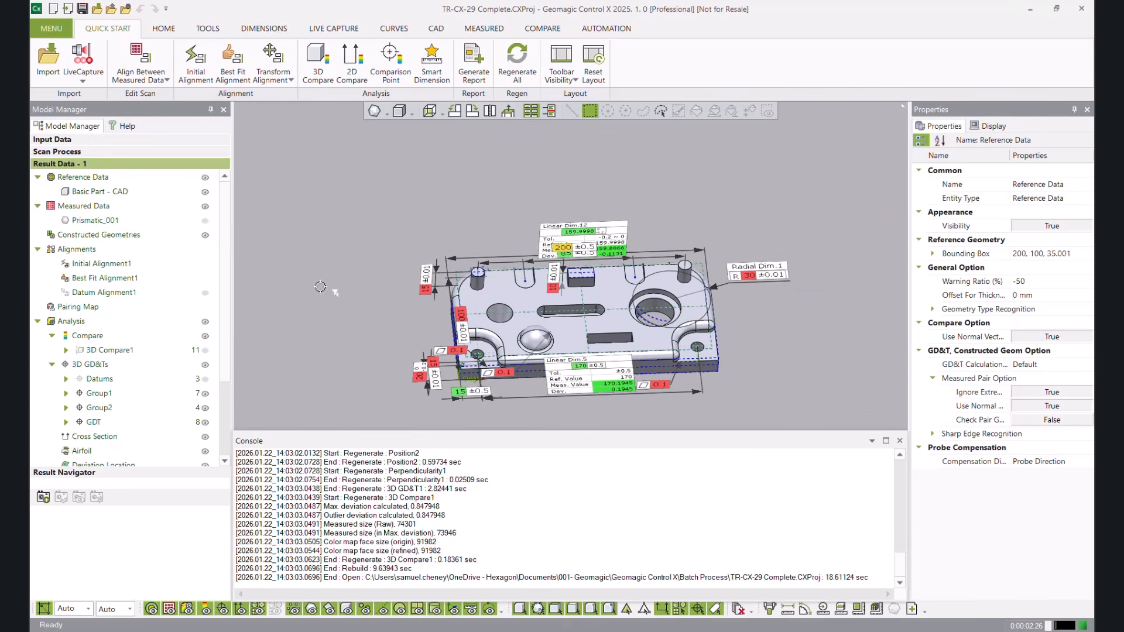
{"action": "right_click_drag", "start_coordinate": [571, 344], "coordinate": [691, 383]}
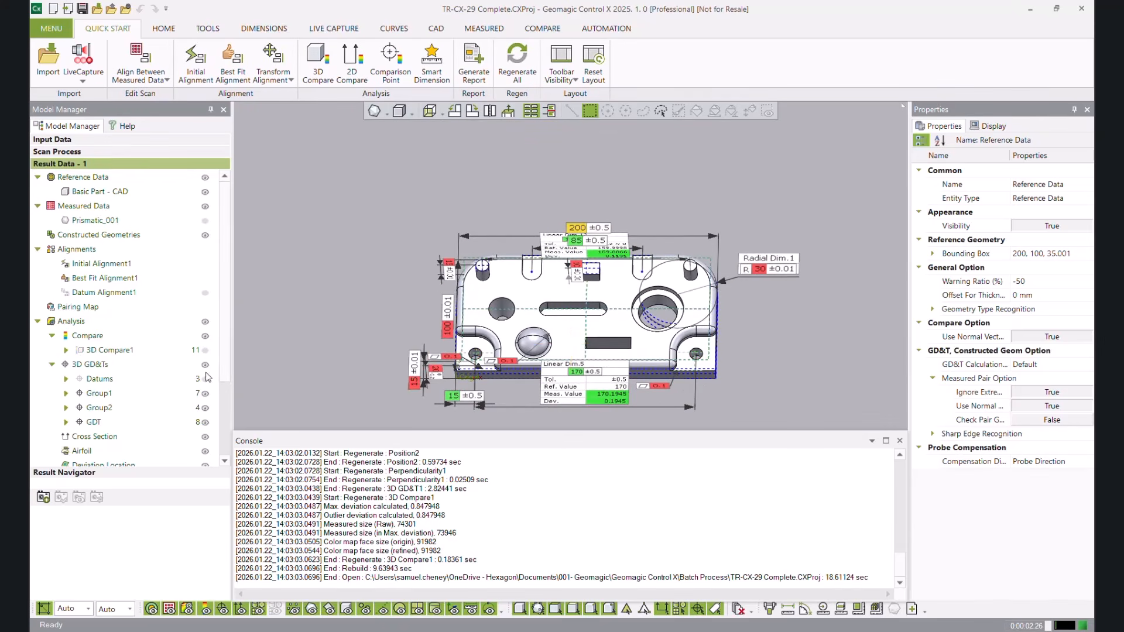
Step: Switch the Group1, Group2 and GDT annotations under 3D GD&Ts off and back on
{"action": "left_click", "coordinate": [205, 393]}
{"action": "left_click", "coordinate": [205, 408]}
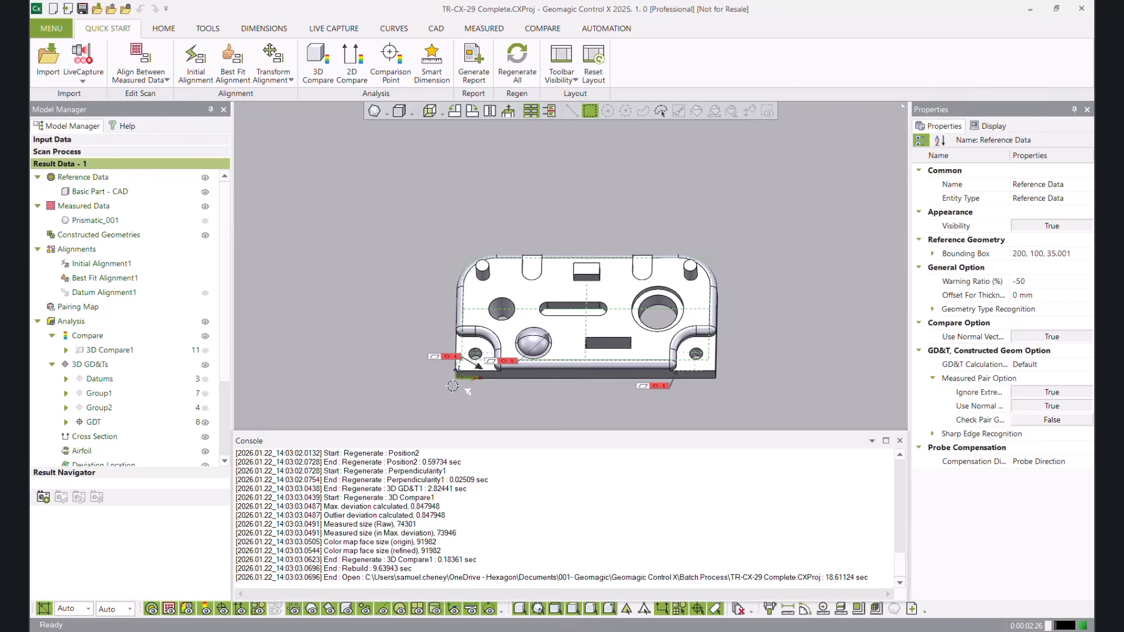
{"action": "left_click", "coordinate": [205, 422]}
{"action": "mouse_move", "coordinate": [468, 346]}
{"action": "right_mouse_down"}
{"action": "mouse_move", "coordinate": [467, 334]}
{"action": "mouse_move", "coordinate": [498, 316]}
{"action": "mouse_move", "coordinate": [478, 334]}
{"action": "right_mouse_up"}
{"action": "left_click", "coordinate": [205, 423]}
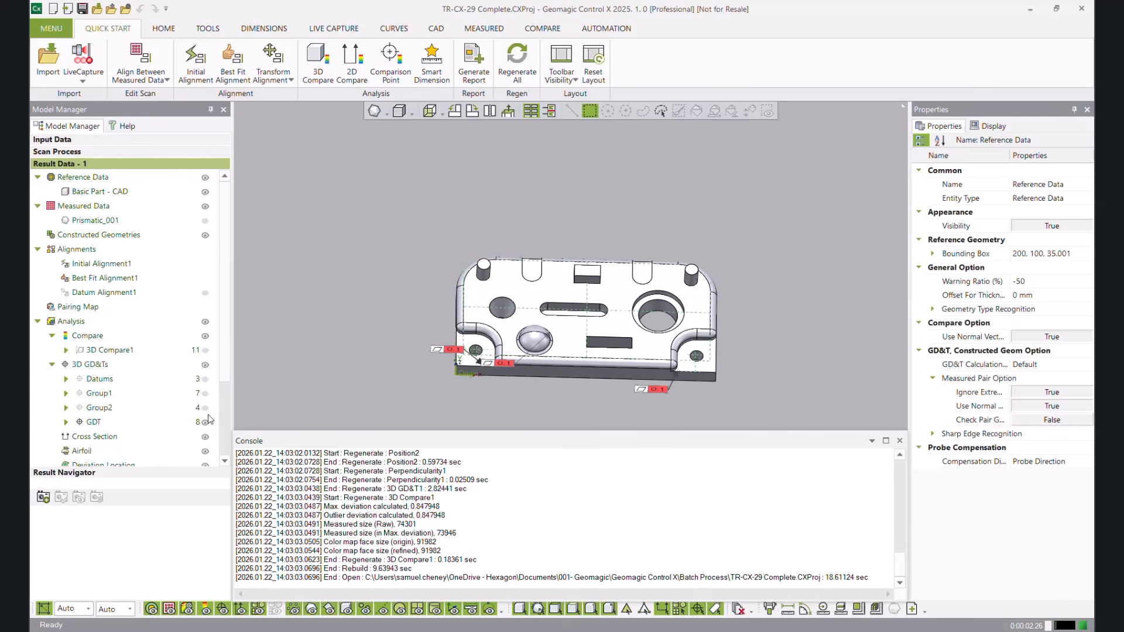
{"action": "left_click", "coordinate": [205, 408]}
{"action": "left_click", "coordinate": [205, 393]}
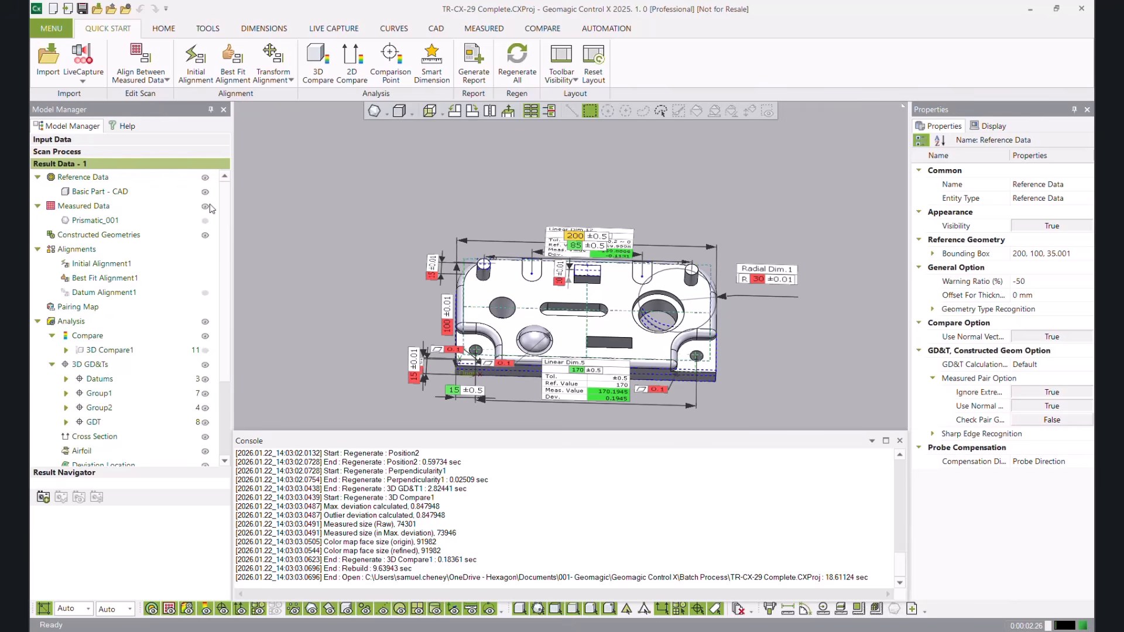
Step: Show the Prismatic_001 measured data and hide the Basic Part - CAD reference model
{"action": "left_click", "coordinate": [205, 228]}
{"action": "left_click", "coordinate": [205, 221]}
{"action": "left_click", "coordinate": [205, 193]}
{"action": "mouse_move", "coordinate": [523, 299]}
{"action": "right_mouse_down"}
{"action": "mouse_move", "coordinate": [530, 284]}
{"action": "mouse_move", "coordinate": [529, 319]}
{"action": "right_mouse_up"}
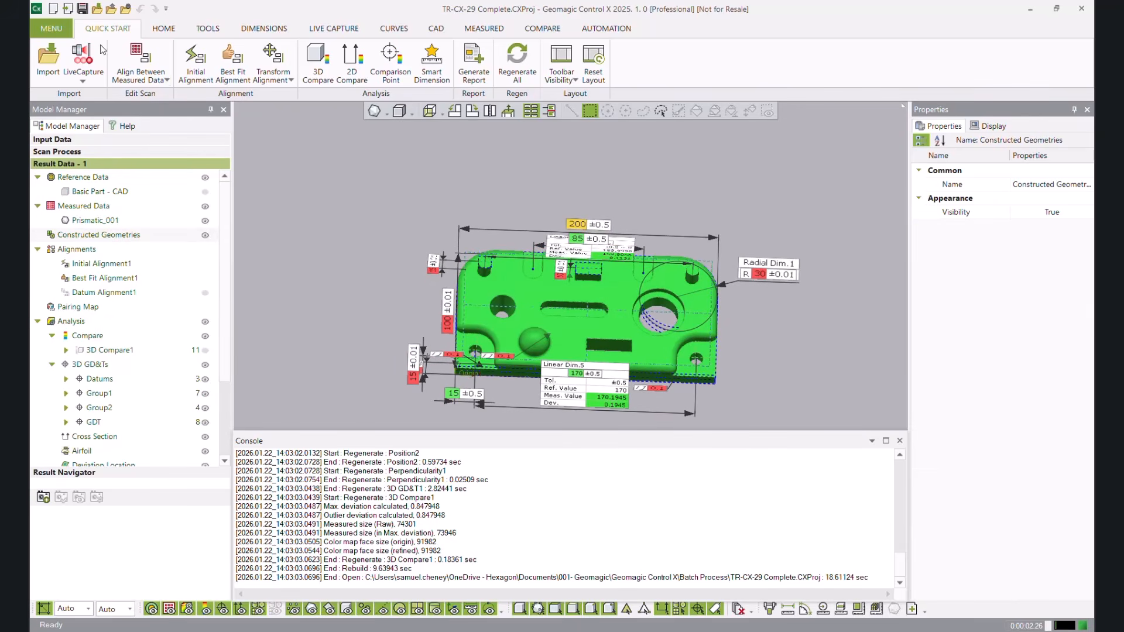
{"action": "left_click", "coordinate": [163, 29]}
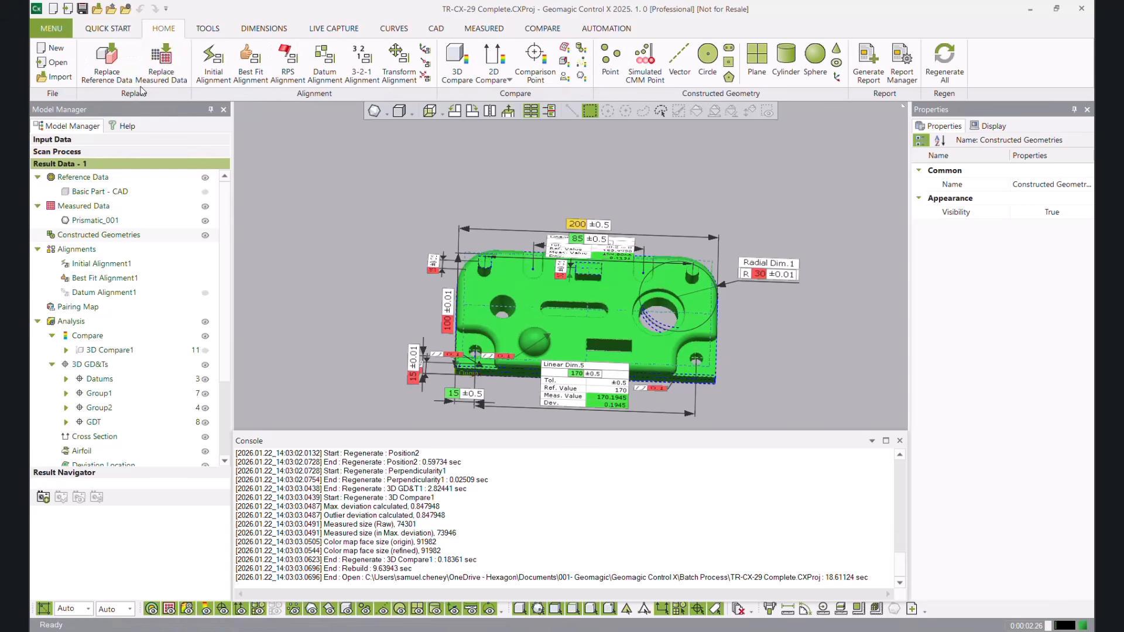
{"action": "left_click", "coordinate": [162, 73]}
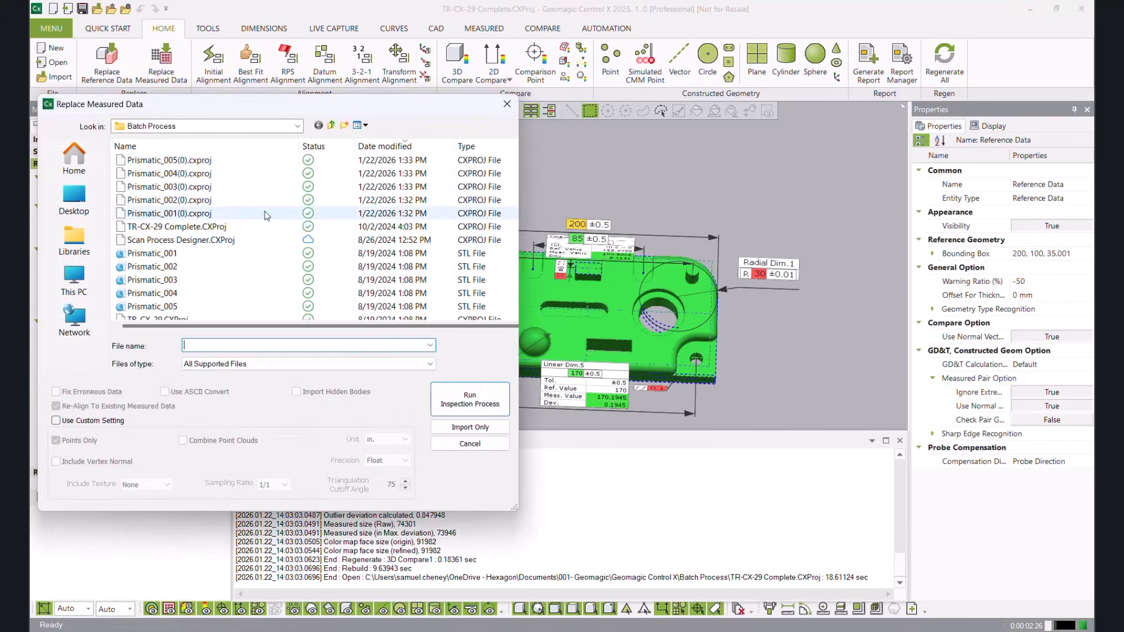
{"action": "left_click", "coordinate": [240, 174]}
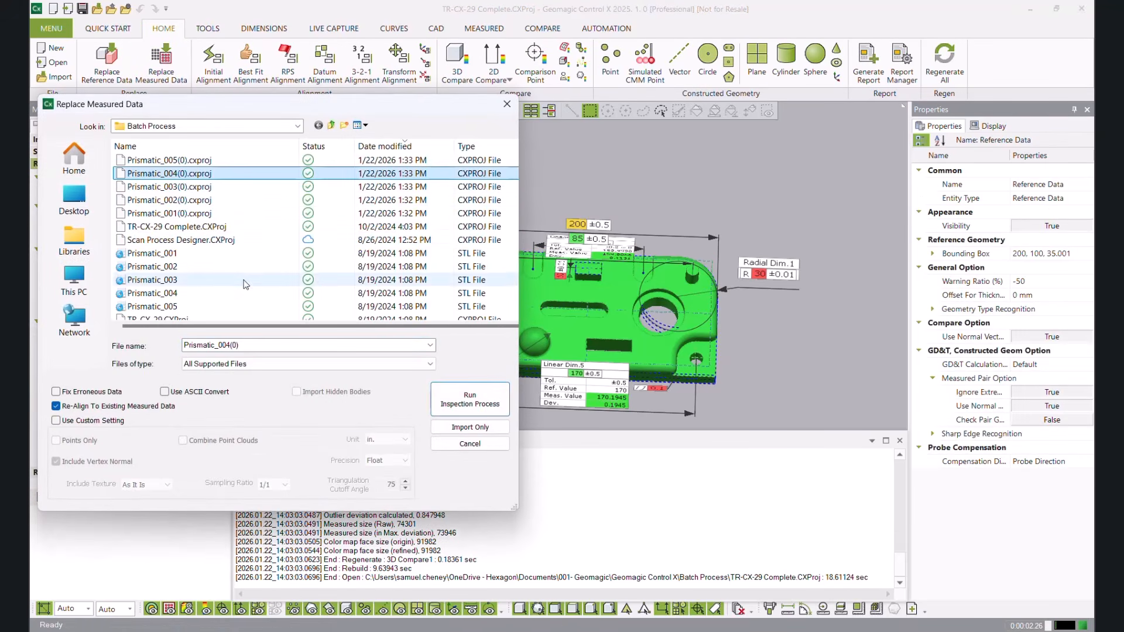
{"action": "left_click", "coordinate": [180, 267]}
{"action": "left_click", "coordinate": [474, 428]}
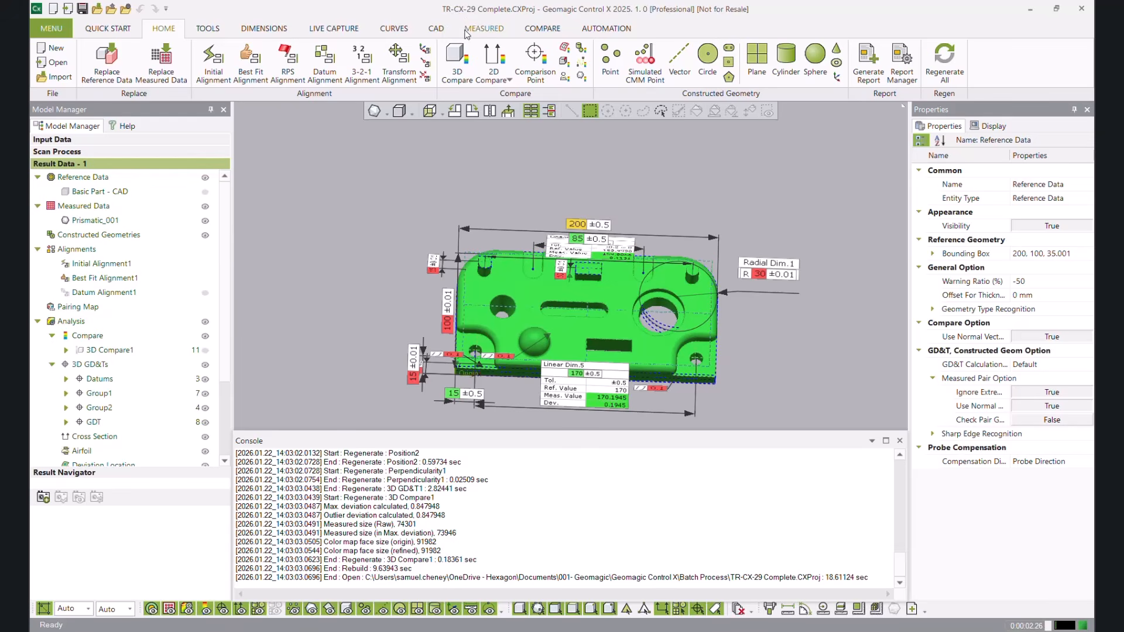
{"action": "left_click_drag", "start_coordinate": [698, 13], "coordinate": [698, 50]}
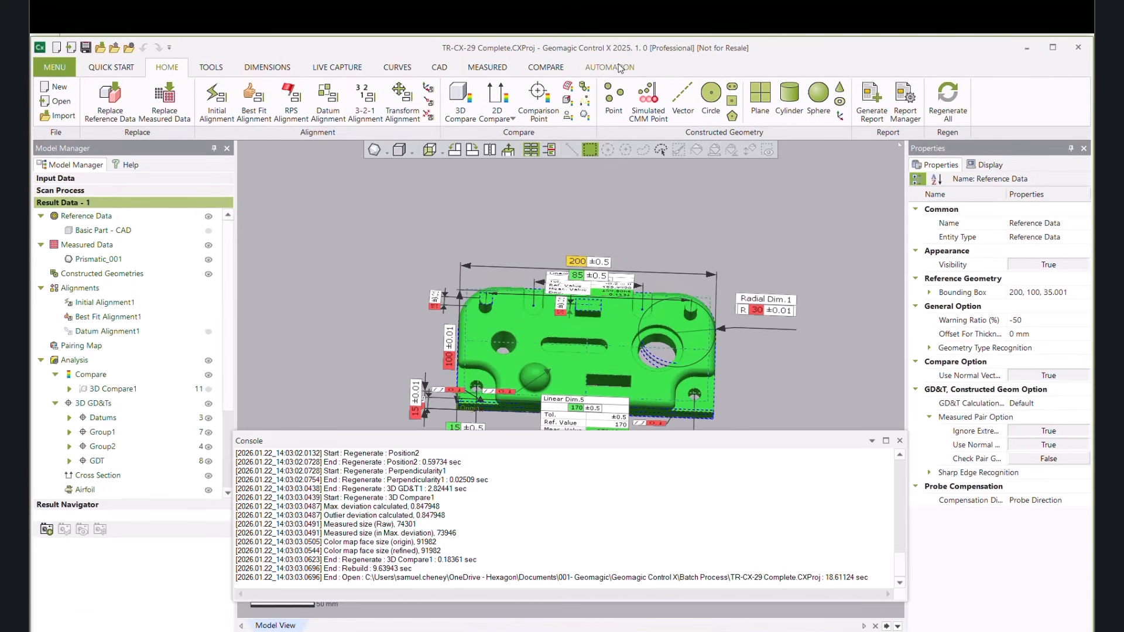
{"action": "left_click", "coordinate": [610, 68]}
{"action": "double_click", "coordinate": [791, 56]}
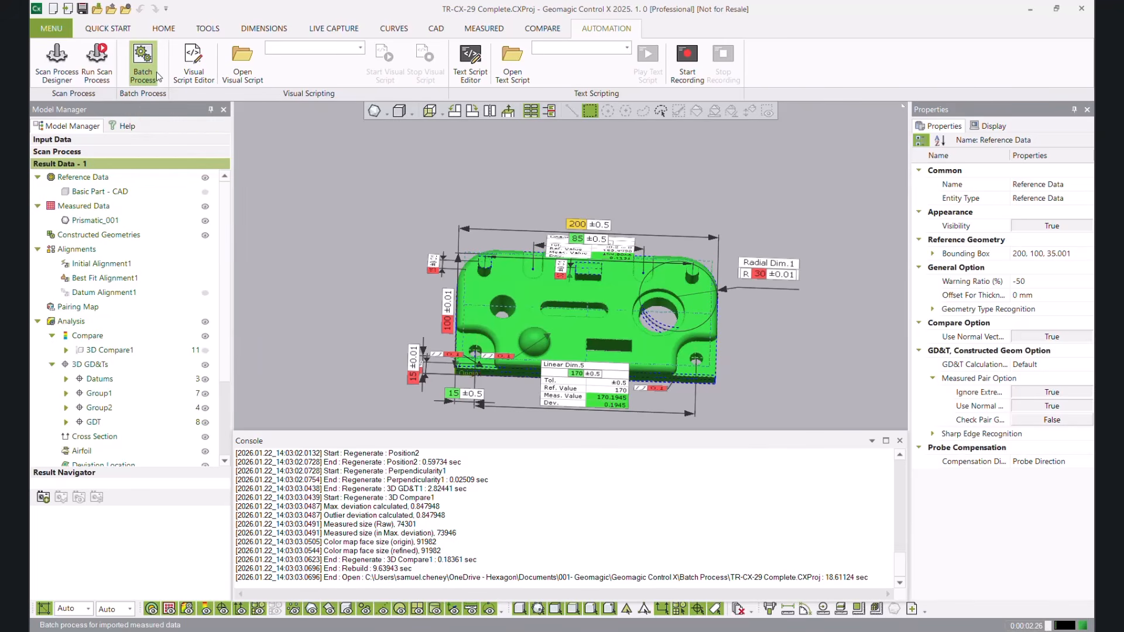
{"action": "left_click", "coordinate": [52, 28]}
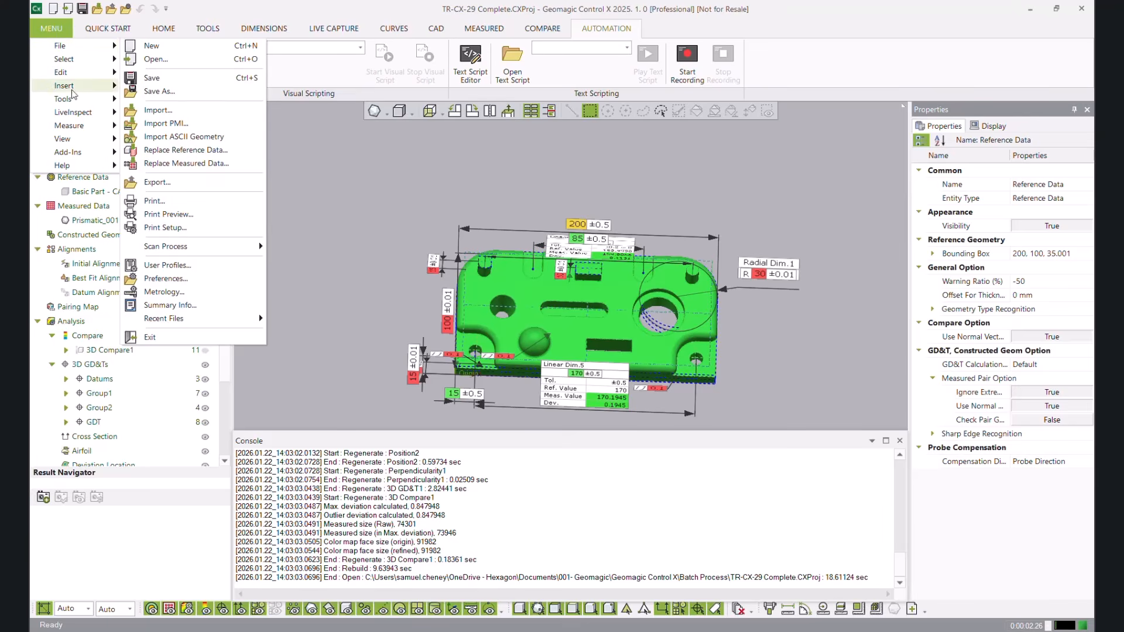
{"action": "mouse_move", "coordinate": [70, 99]}
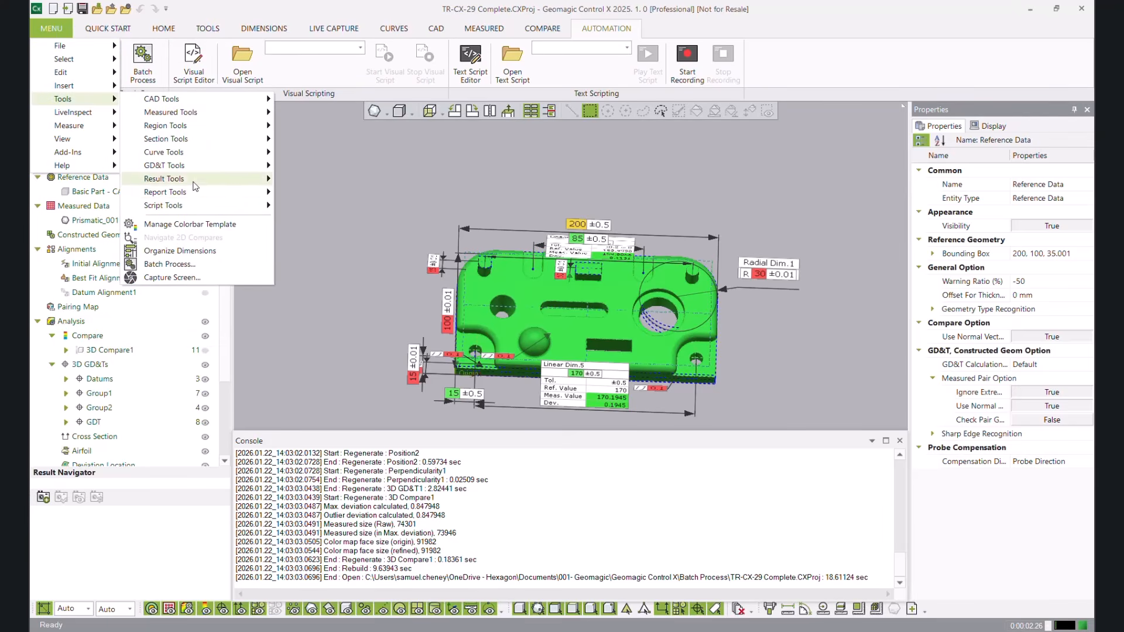
{"action": "mouse_move", "coordinate": [191, 194]}
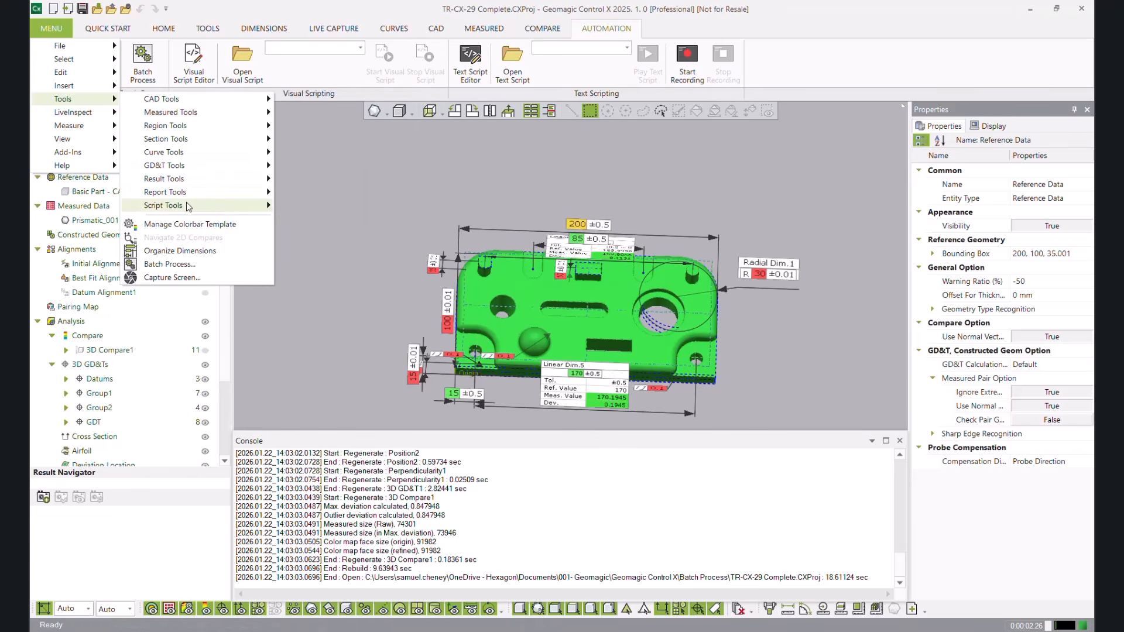
{"action": "mouse_move", "coordinate": [261, 209]}
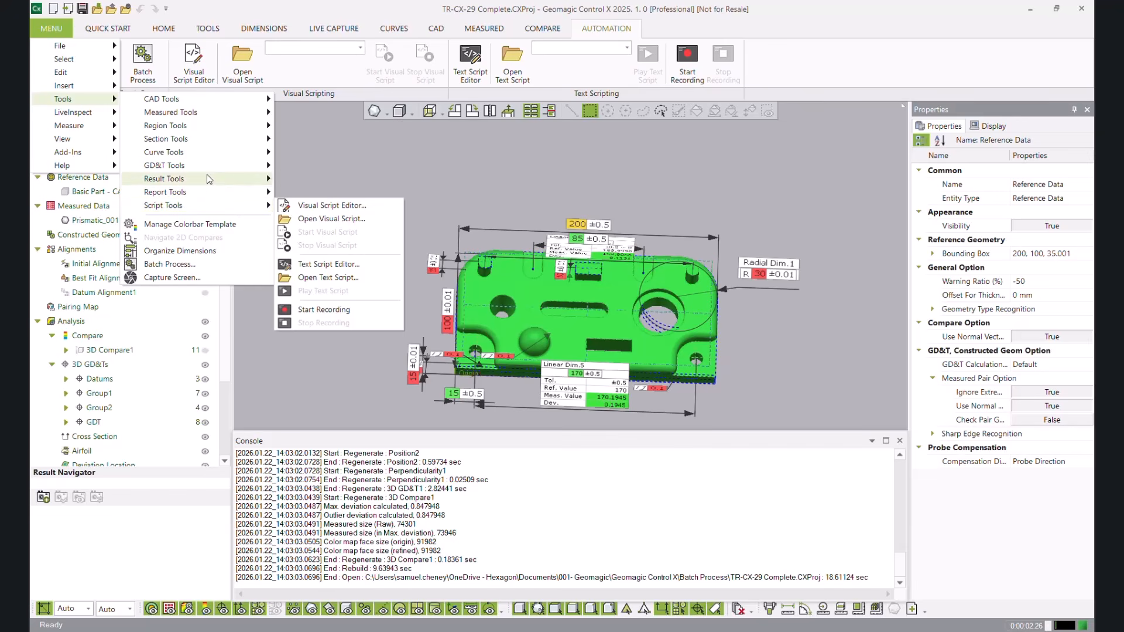
{"action": "mouse_move", "coordinate": [211, 166]}
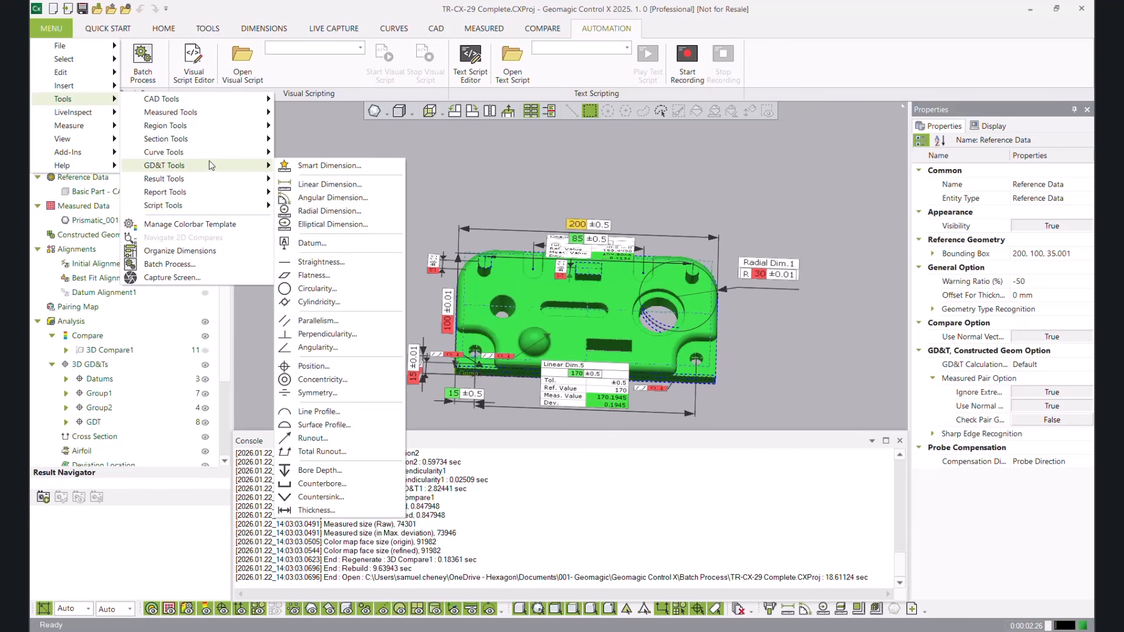
{"action": "left_click", "coordinate": [279, 131]}
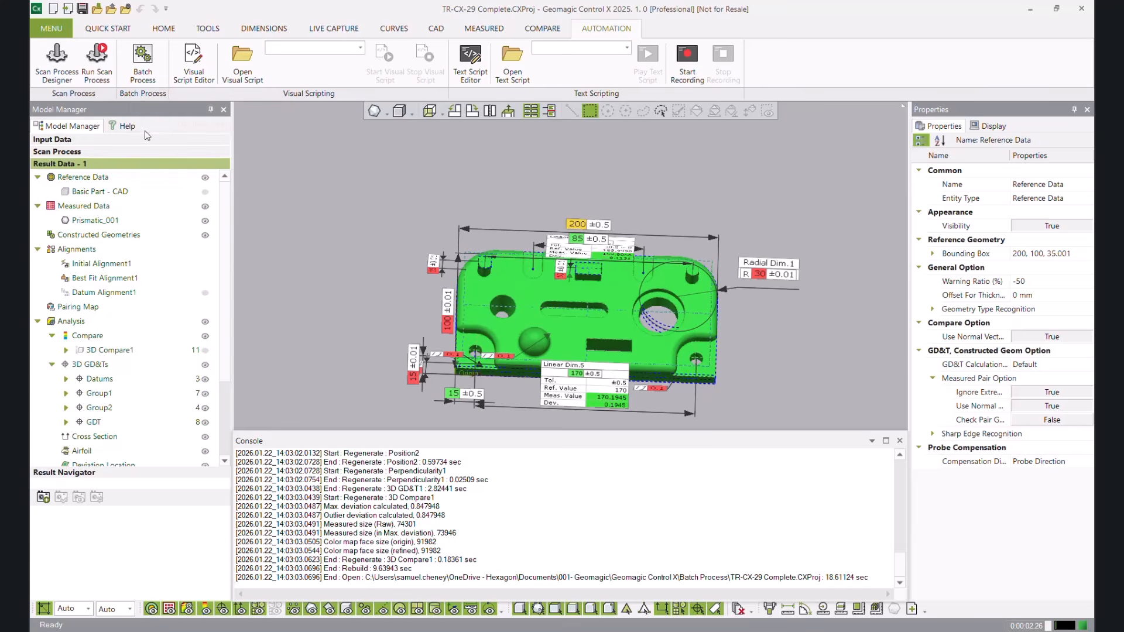
Step: Look up "batch" in the help index, read through the Batch Process topic and return to the model tree
{"action": "left_click", "coordinate": [126, 128]}
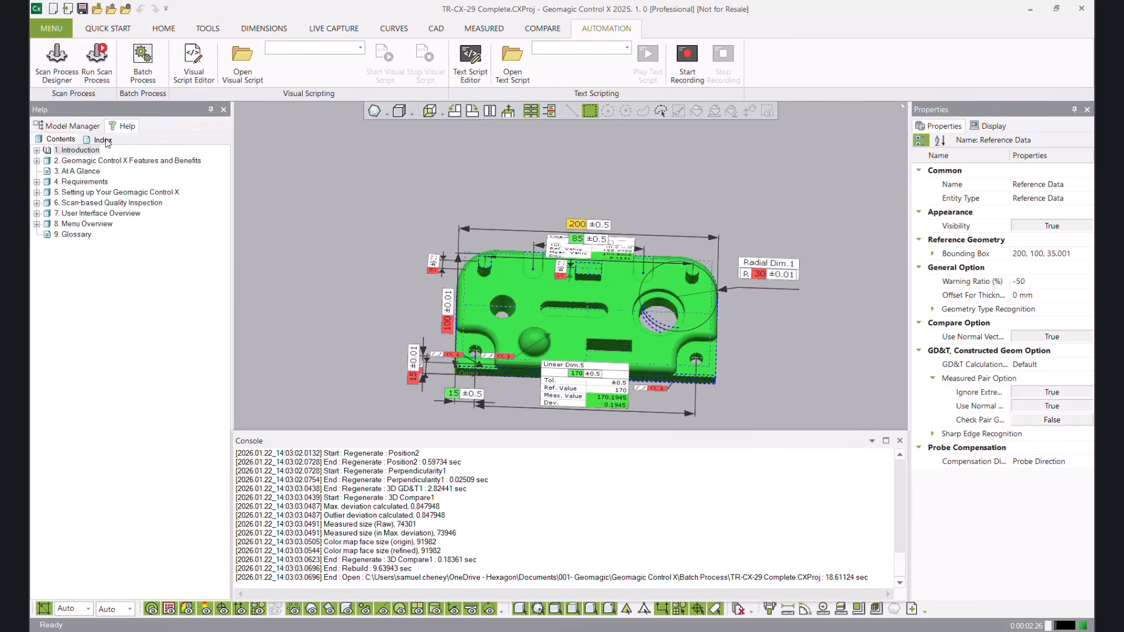
{"action": "left_click", "coordinate": [103, 140]}
{"action": "left_click", "coordinate": [106, 151]}
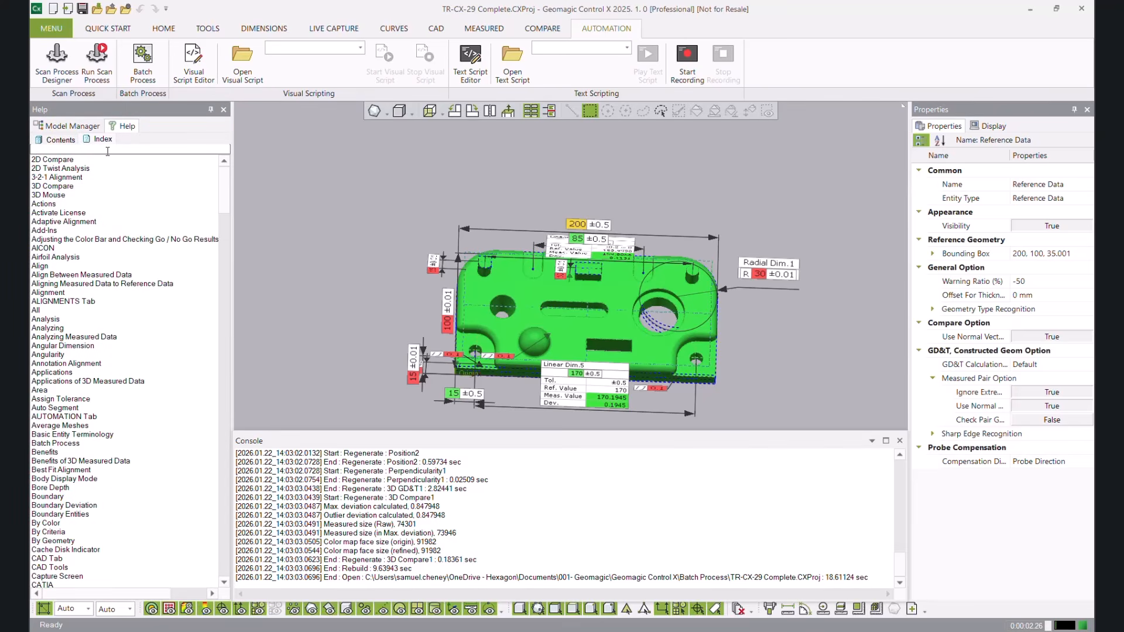
{"action": "type", "text": "batch"}
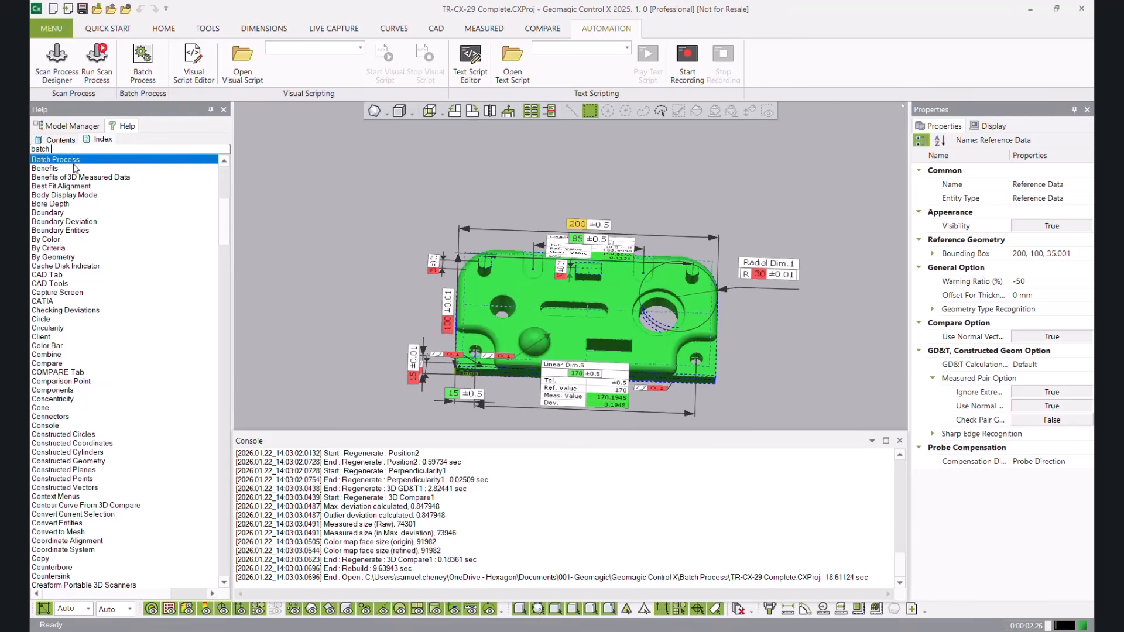
{"action": "left_click", "coordinate": [110, 162]}
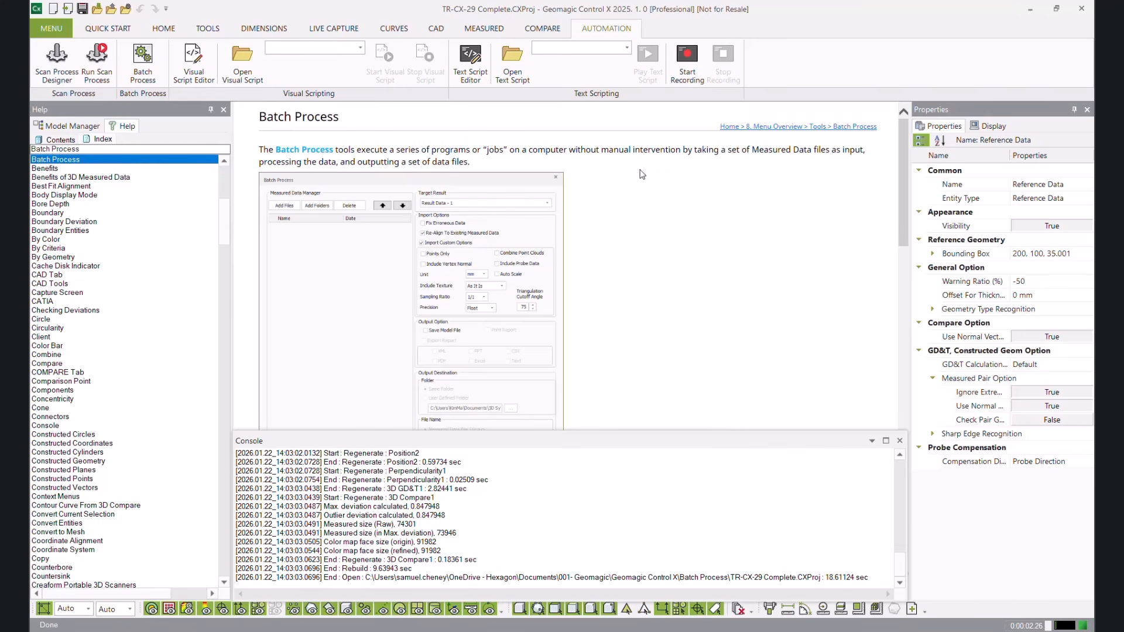
{"action": "scroll", "coordinate": [725, 265], "scroll_direction": "down", "scroll_amount": 15}
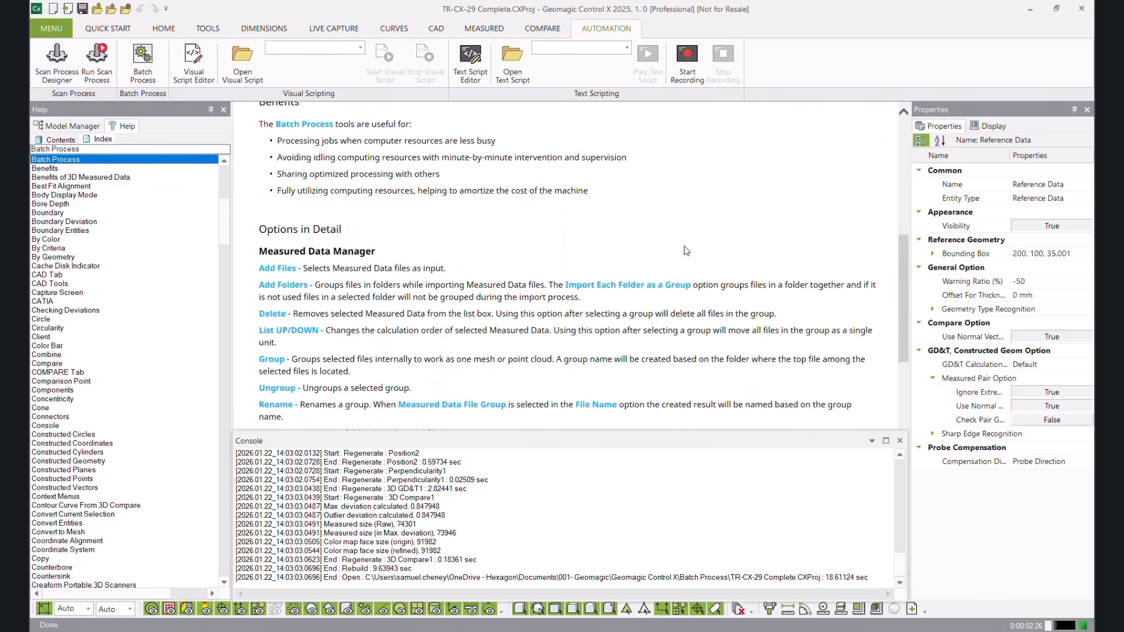
{"action": "scroll", "coordinate": [672, 256], "scroll_direction": "up", "scroll_amount": 5}
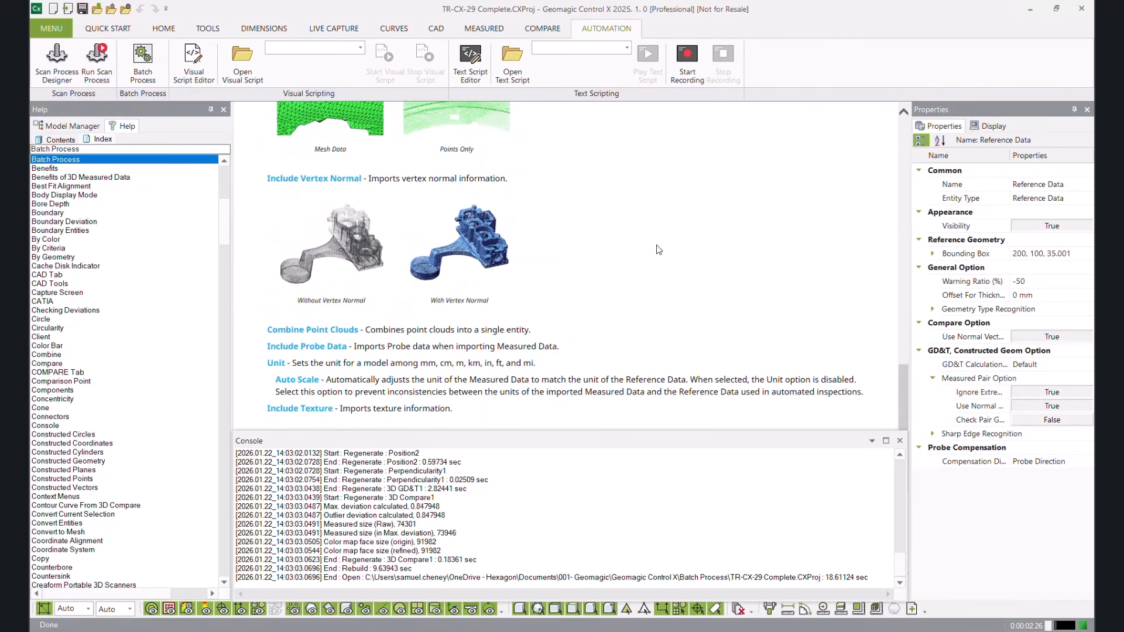
{"action": "left_click", "coordinate": [82, 127]}
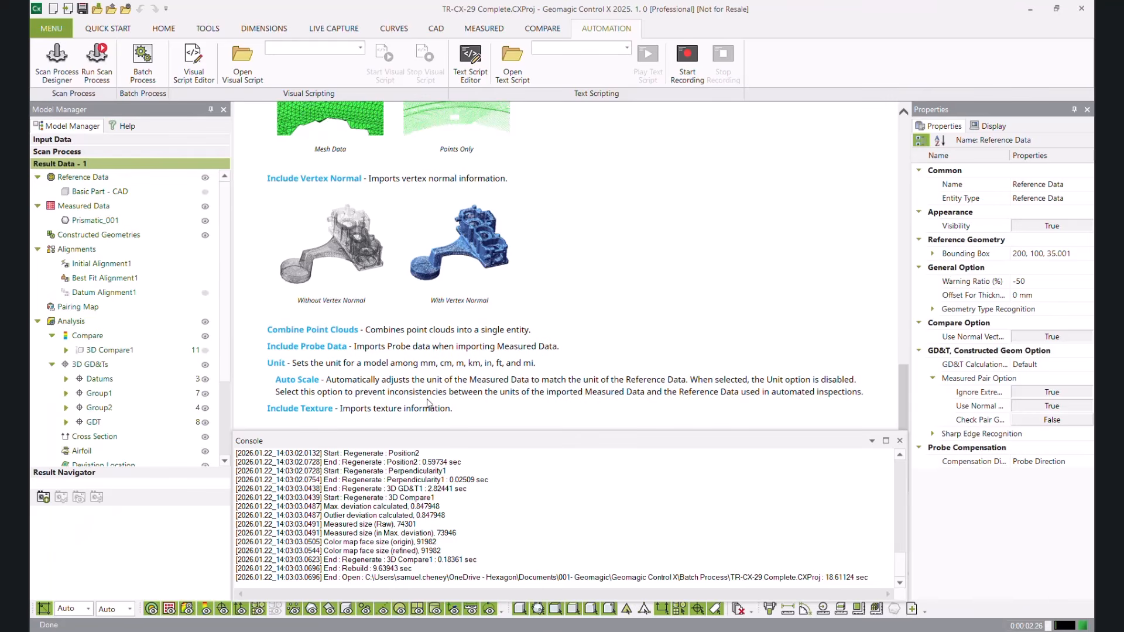
{"action": "scroll", "coordinate": [531, 238], "scroll_direction": "up", "scroll_amount": 15}
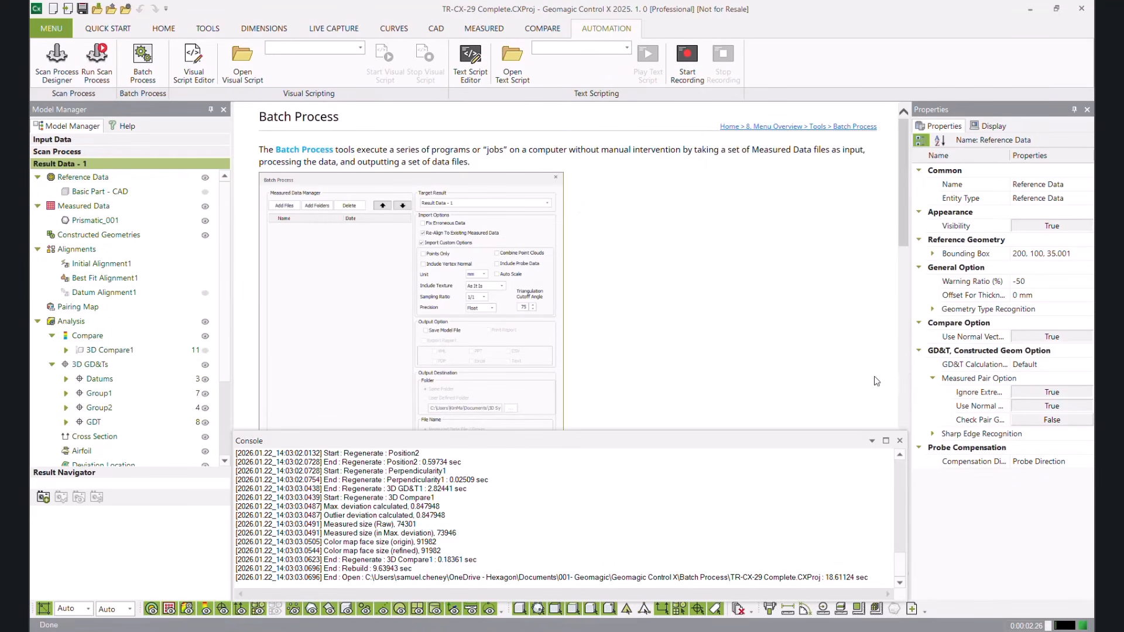
Step: Turn off the Help panel and reset the interface layout to its default arrangement
{"action": "left_click", "coordinate": [151, 33]}
{"action": "left_click", "coordinate": [116, 35]}
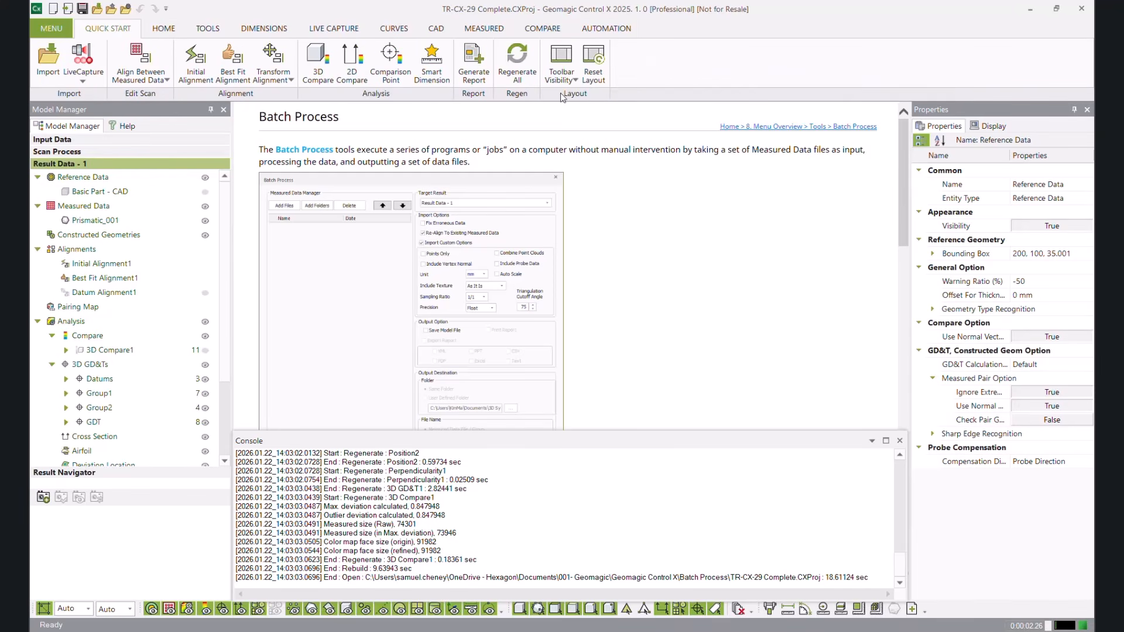
{"action": "left_click", "coordinate": [561, 69]}
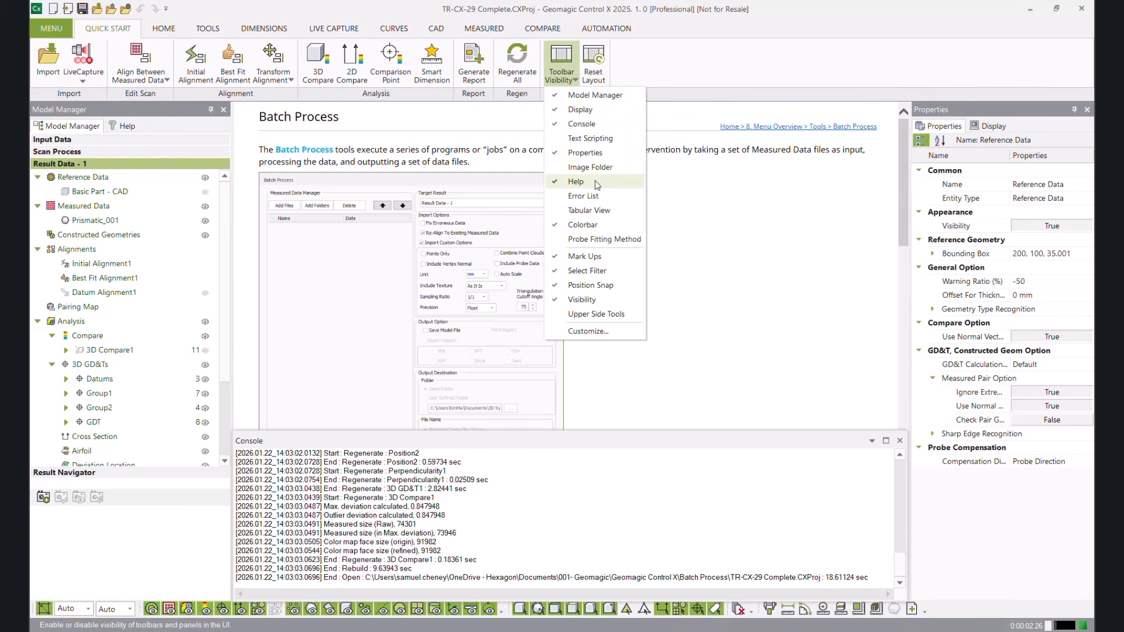
{"action": "left_click", "coordinate": [592, 185]}
{"action": "left_click", "coordinate": [562, 66]}
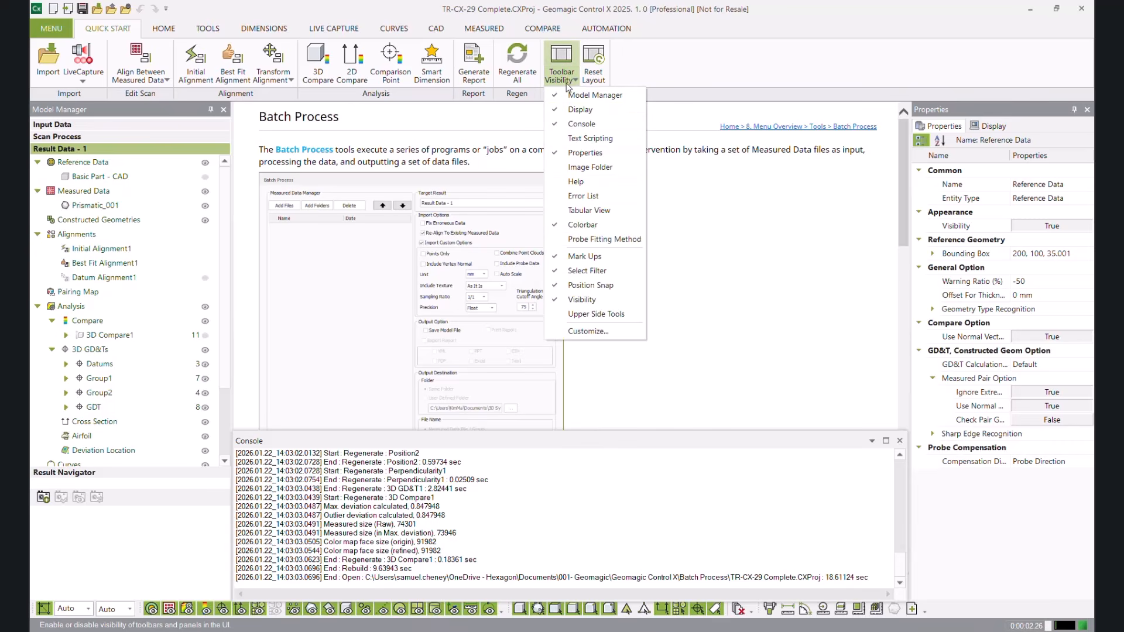
{"action": "left_click", "coordinate": [593, 58]}
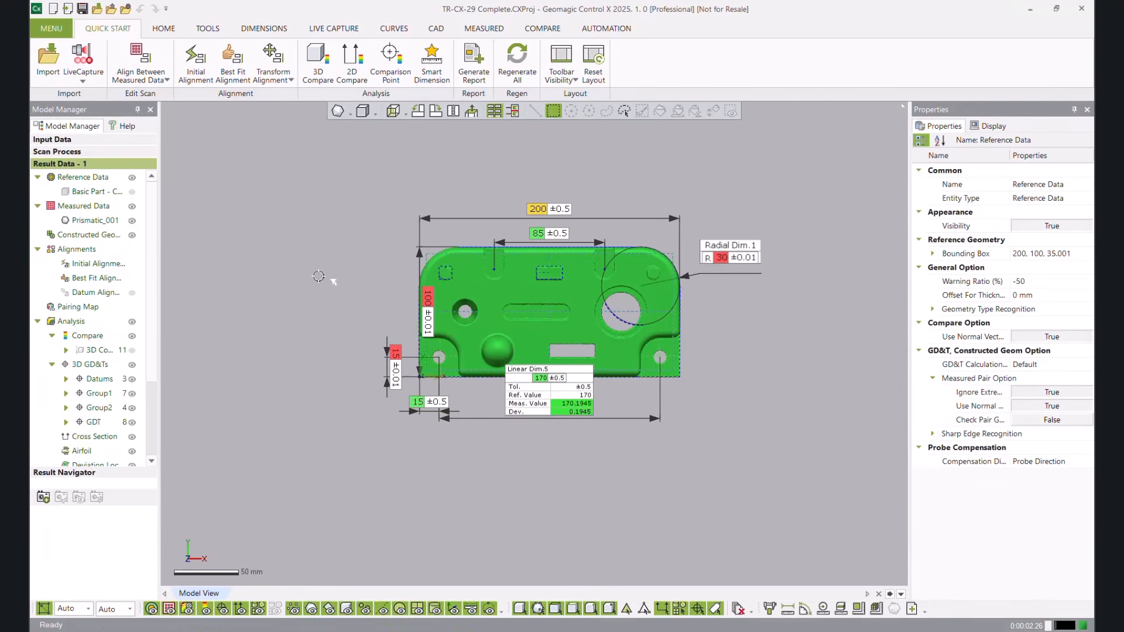
Step: Widen the Model Manager panel to show full entity names and orbit the measured part to an angled view
{"action": "right_click_drag", "start_coordinate": [541, 423], "coordinate": [545, 351]}
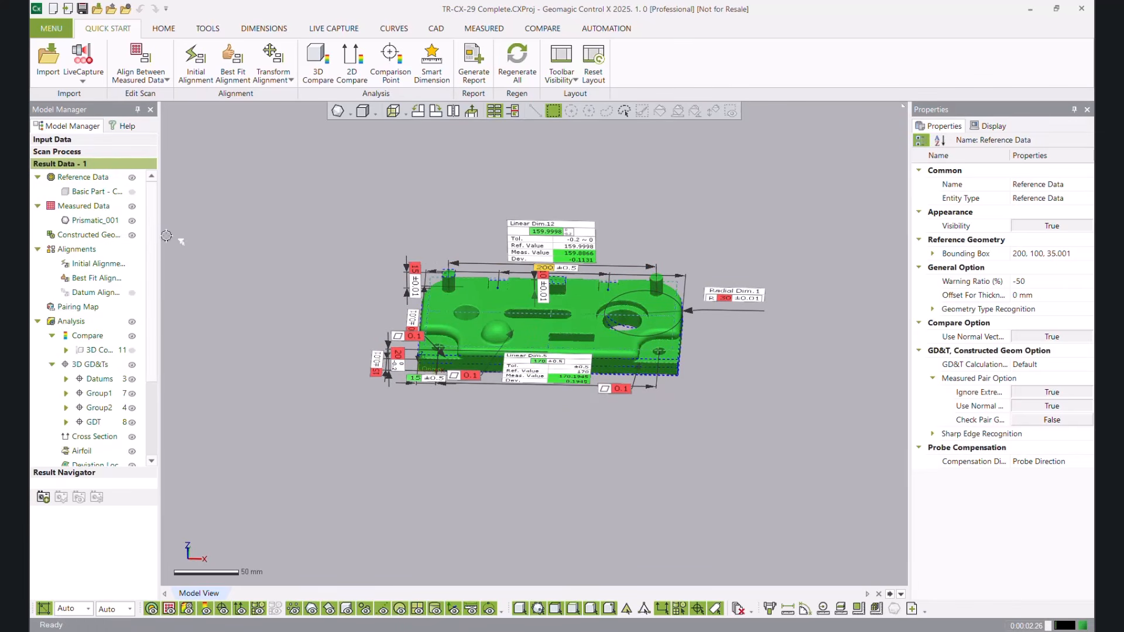
{"action": "left_click_drag", "start_coordinate": [159, 234], "coordinate": [207, 236]}
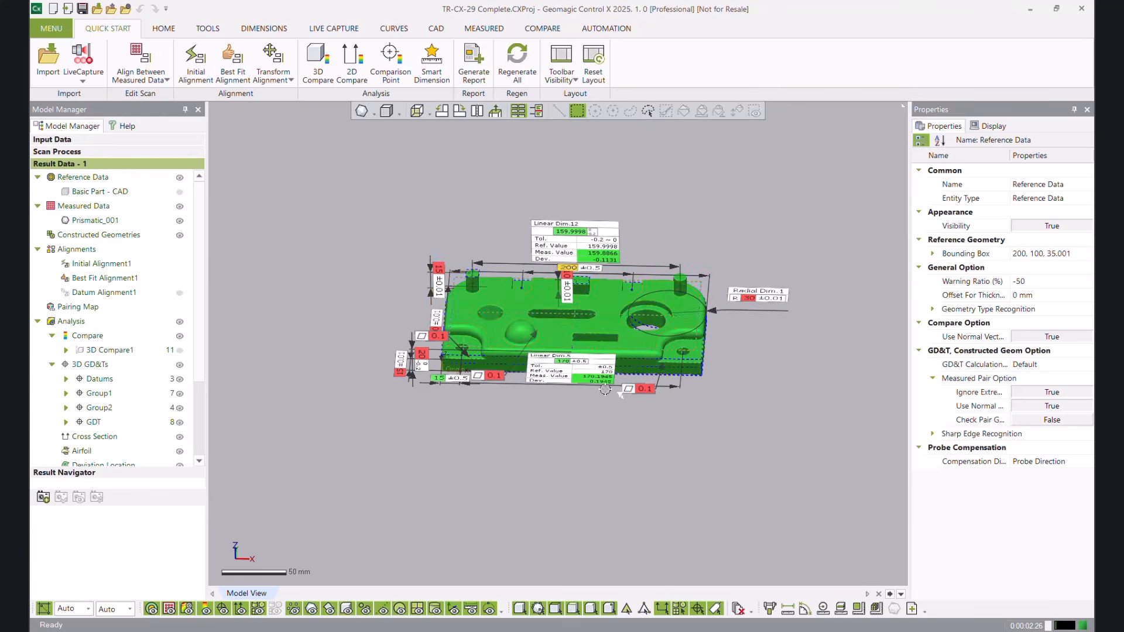
{"action": "right_click_drag", "start_coordinate": [559, 407], "coordinate": [562, 426]}
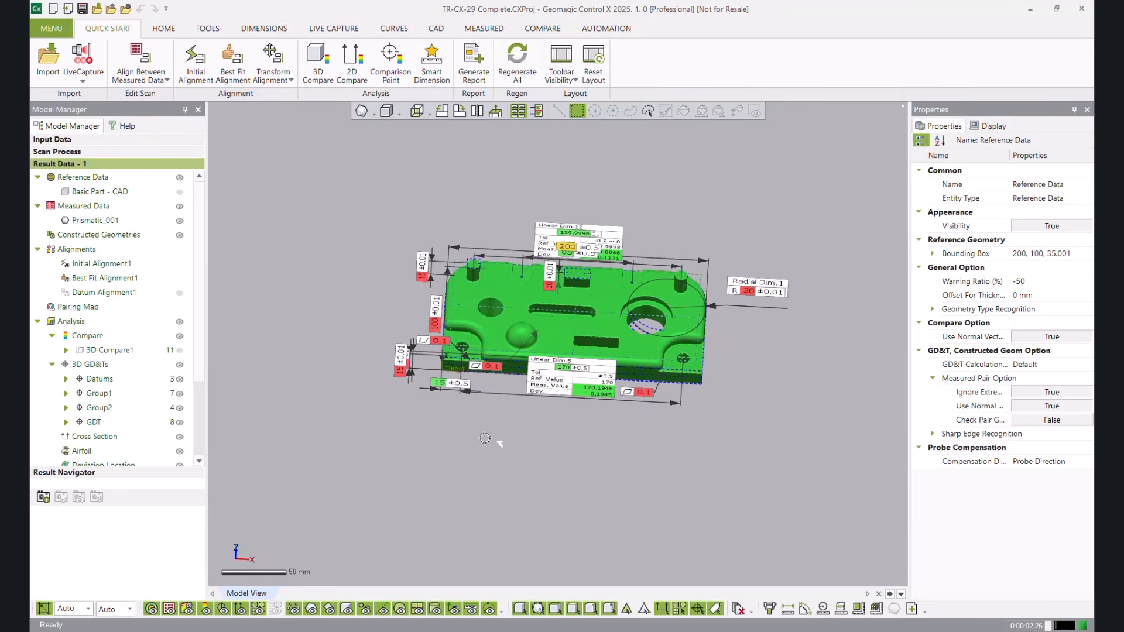
{"action": "right_click_drag", "start_coordinate": [485, 423], "coordinate": [539, 411]}
{"action": "right_click_drag", "start_coordinate": [523, 288], "coordinate": [439, 156]}
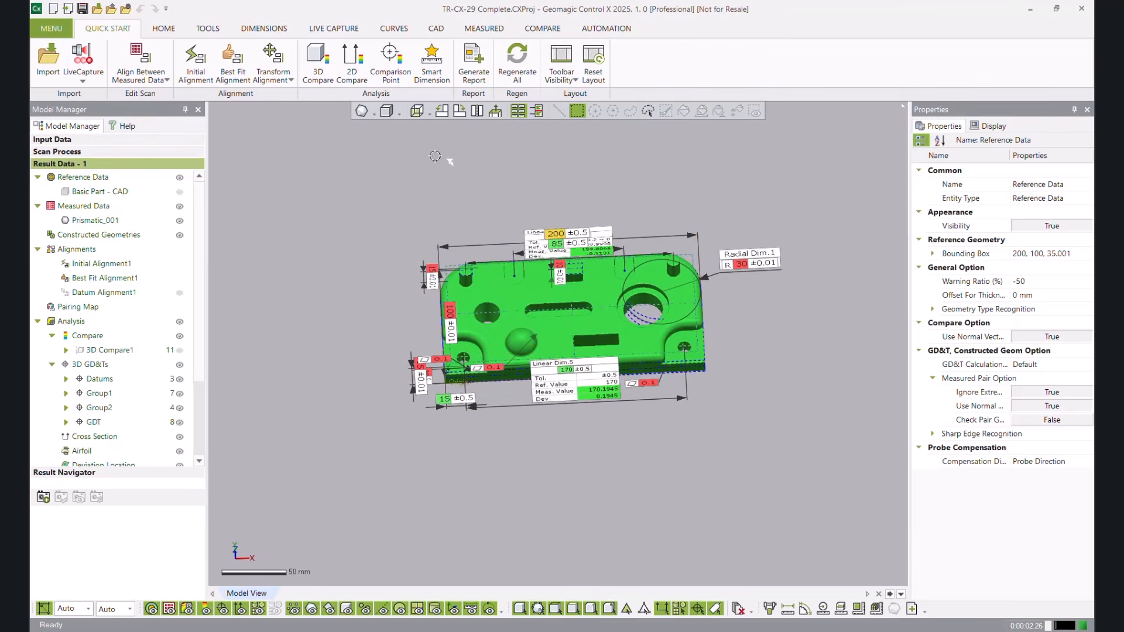
Step: Start Batch Process and add the measured data files Prismatic_001 through Prismatic_005 to its list
{"action": "double_click", "coordinate": [445, 14]}
{"action": "left_click", "coordinate": [606, 56]}
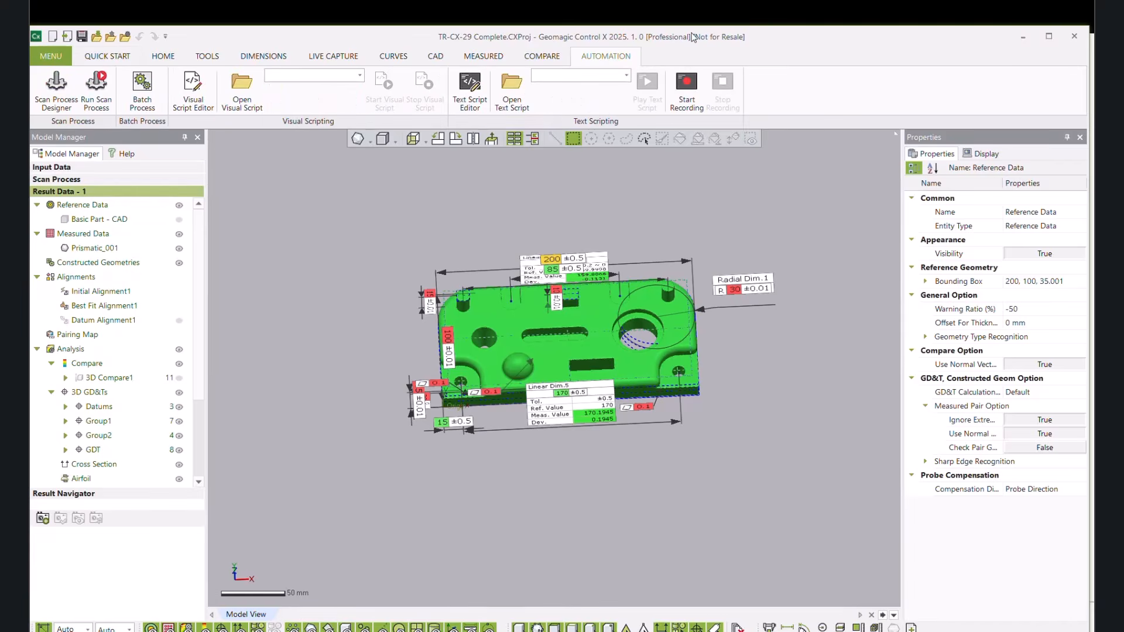
{"action": "double_click", "coordinate": [710, 37]}
{"action": "left_click", "coordinate": [142, 58]}
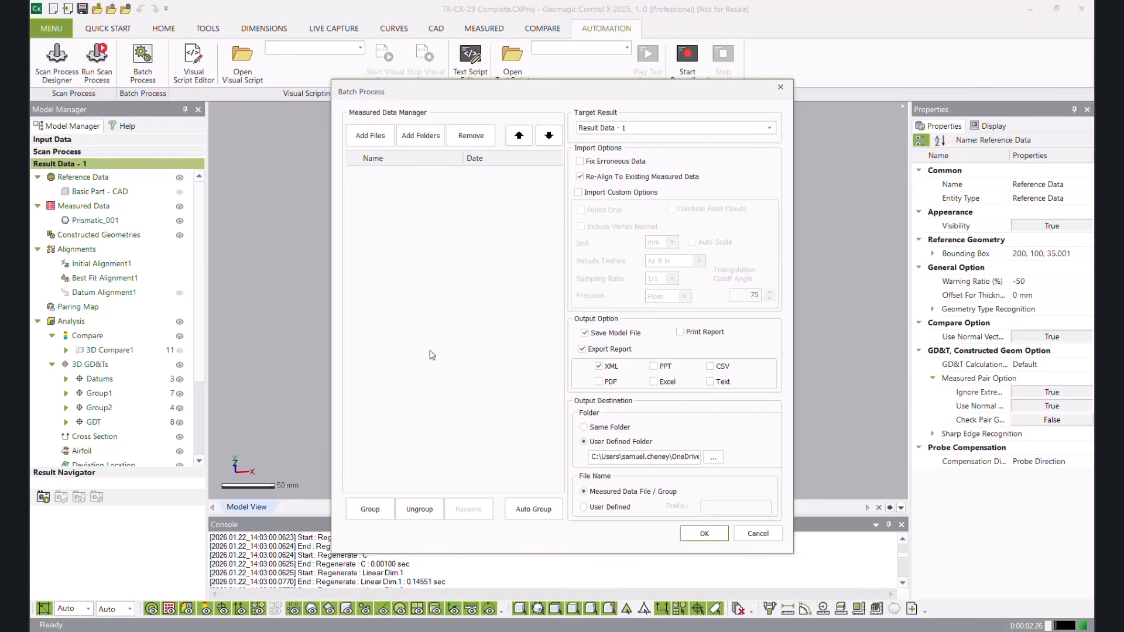
{"action": "left_click", "coordinate": [376, 139]}
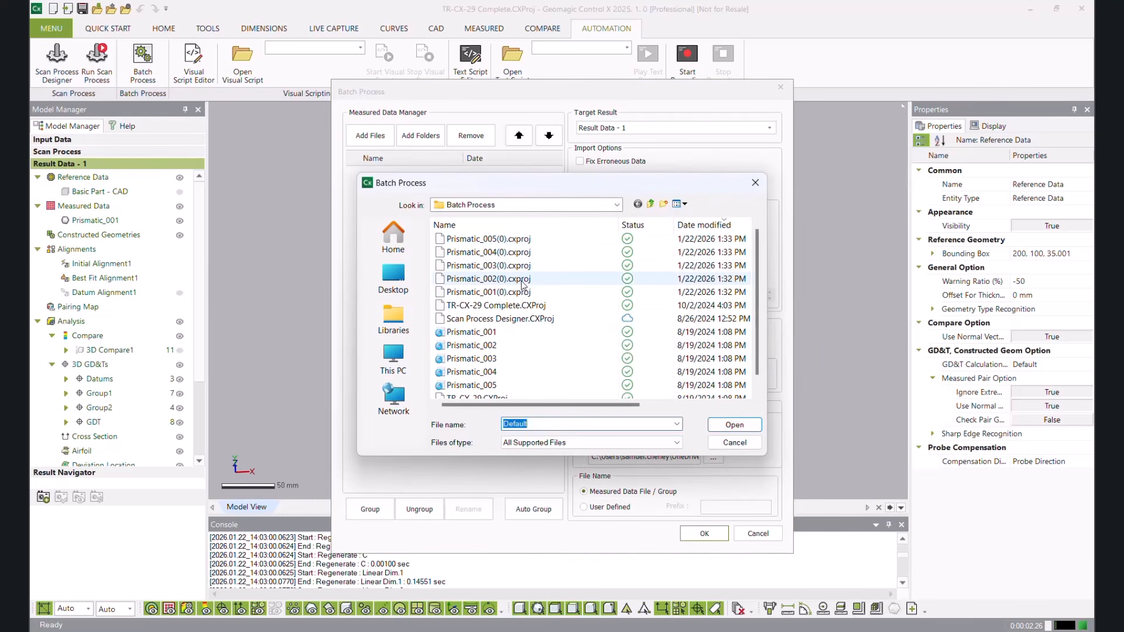
{"action": "left_click", "coordinate": [480, 332]}
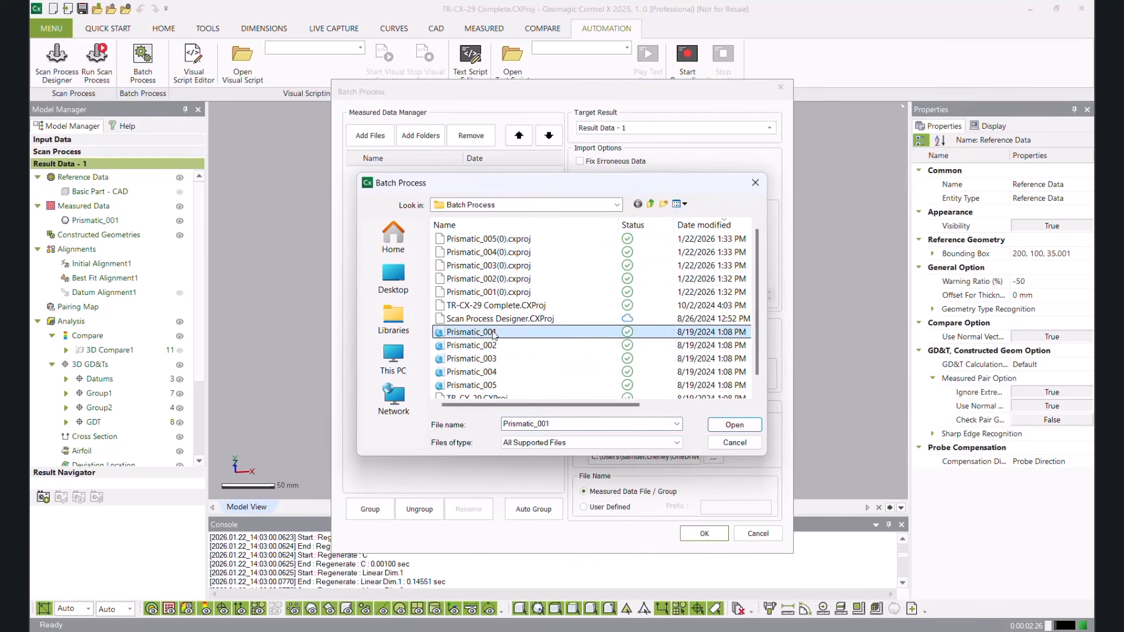
{"action": "left_click", "coordinate": [500, 386], "text": "shift"}
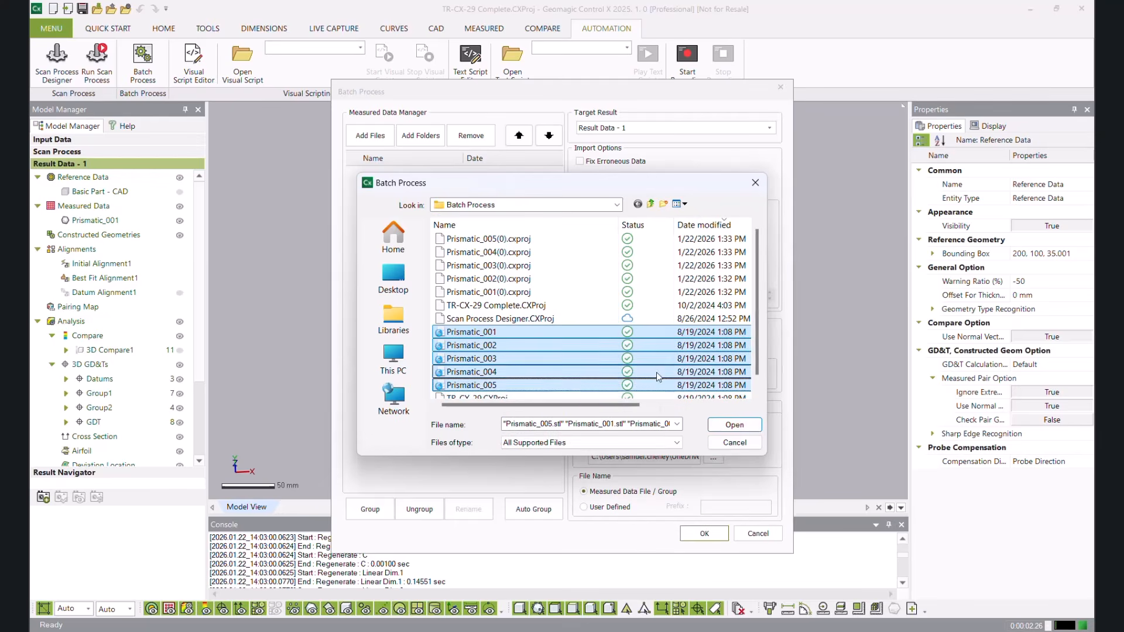
{"action": "left_click", "coordinate": [735, 426]}
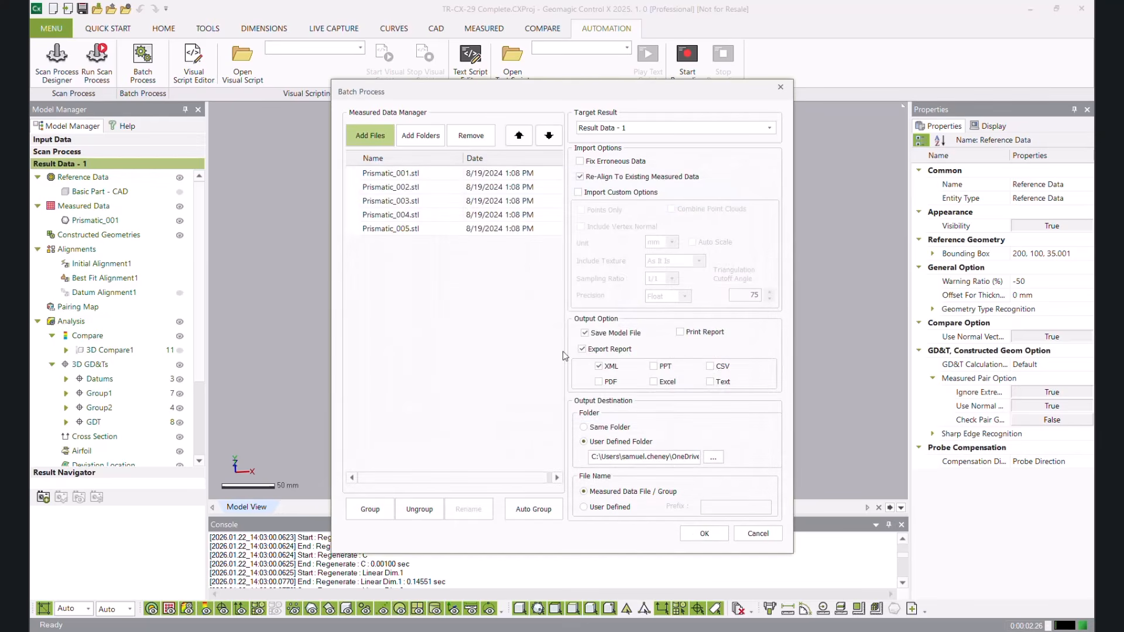
Step: Check the Target Result choices, and switch Import Custom Options on and back off
{"action": "left_click", "coordinate": [671, 128]}
{"action": "left_click", "coordinate": [671, 127]}
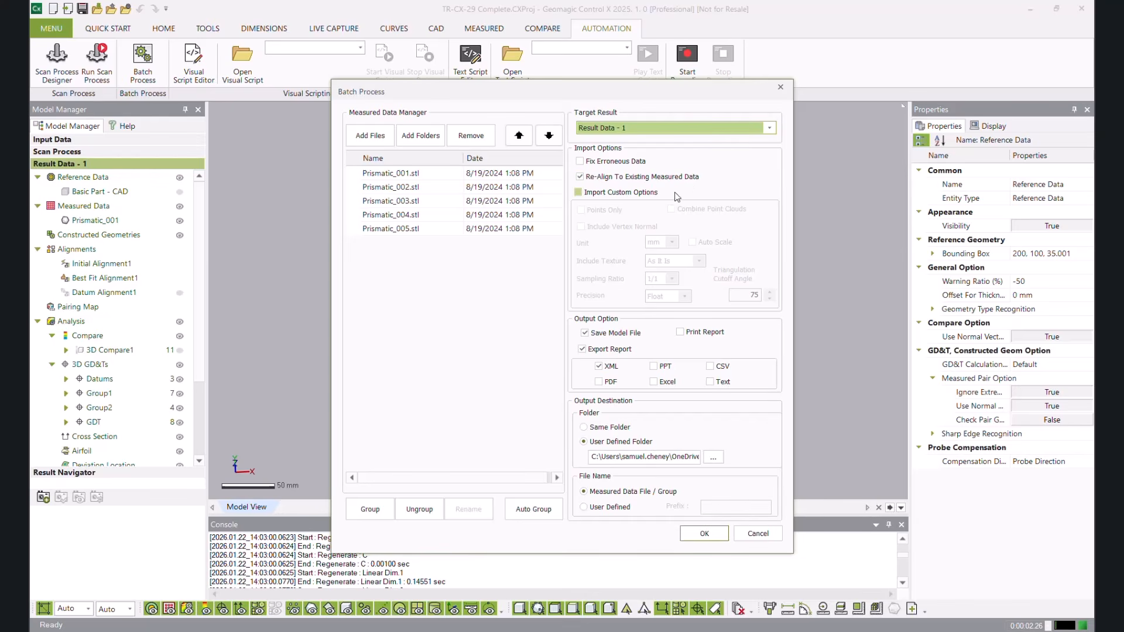
{"action": "left_click", "coordinate": [626, 194]}
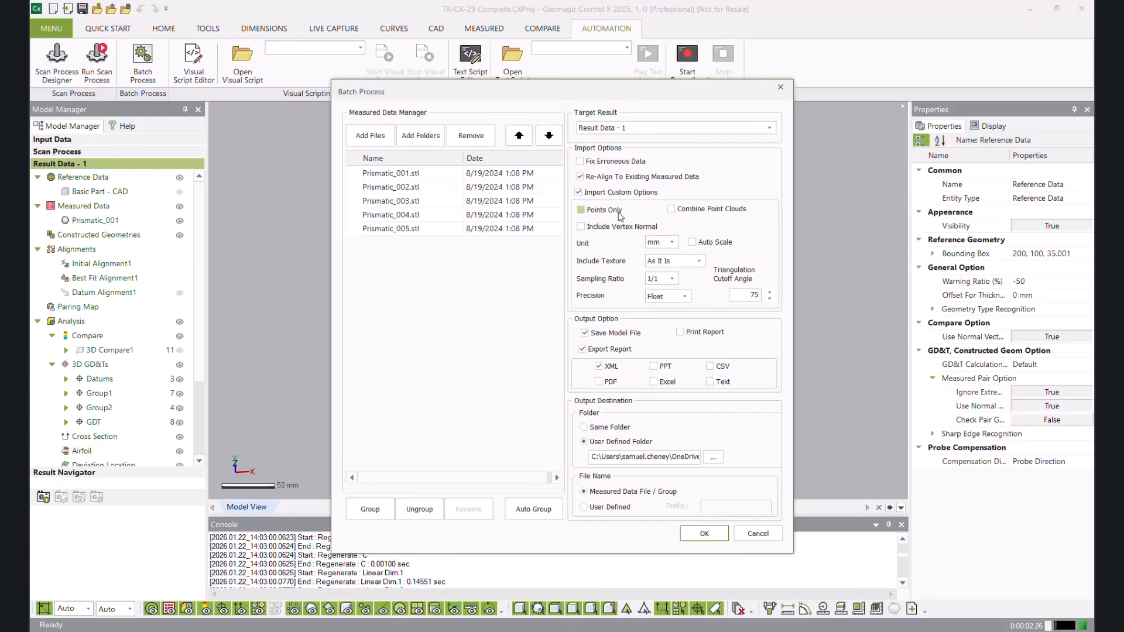
{"action": "left_click", "coordinate": [612, 215]}
{"action": "left_click", "coordinate": [649, 197]}
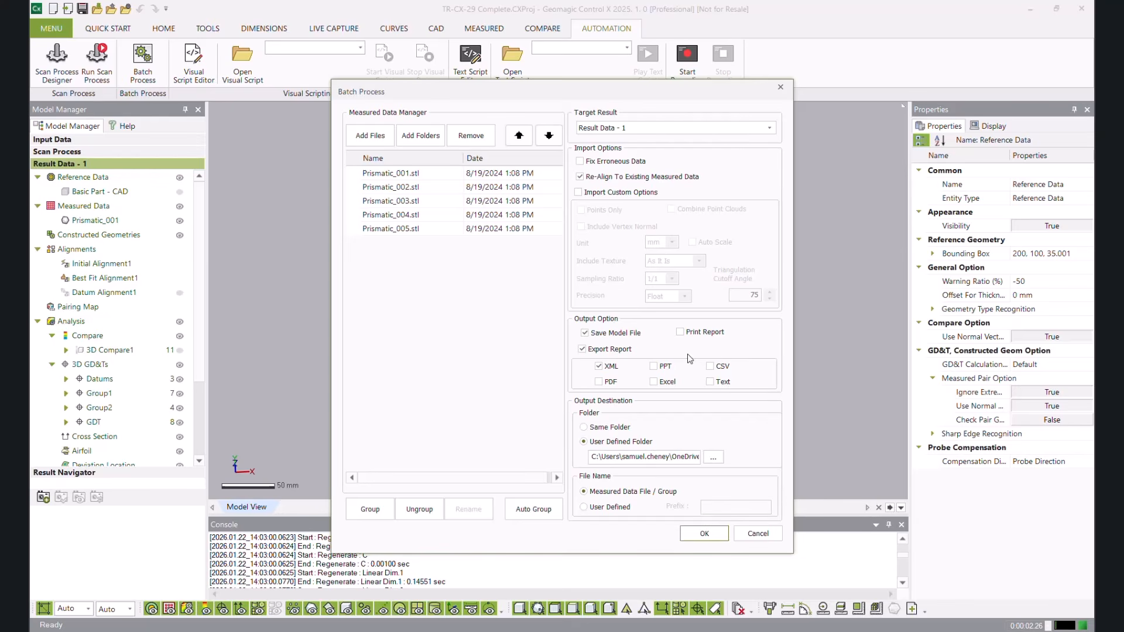
Step: Turn off Save Model File, add PDF to the exported report formats, check the output folder and run the batch
{"action": "left_click", "coordinate": [616, 337]}
{"action": "left_click", "coordinate": [714, 458]}
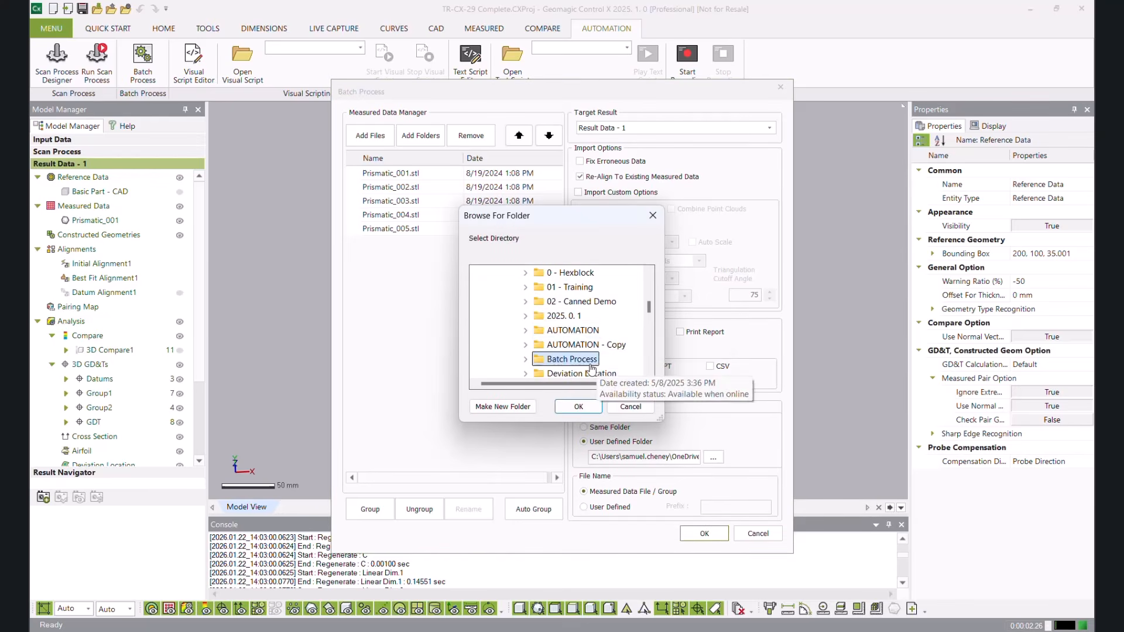
{"action": "scroll", "coordinate": [571, 321], "scroll_direction": "up", "scroll_amount": 5}
{"action": "scroll", "coordinate": [580, 334], "scroll_direction": "down", "scroll_amount": 3}
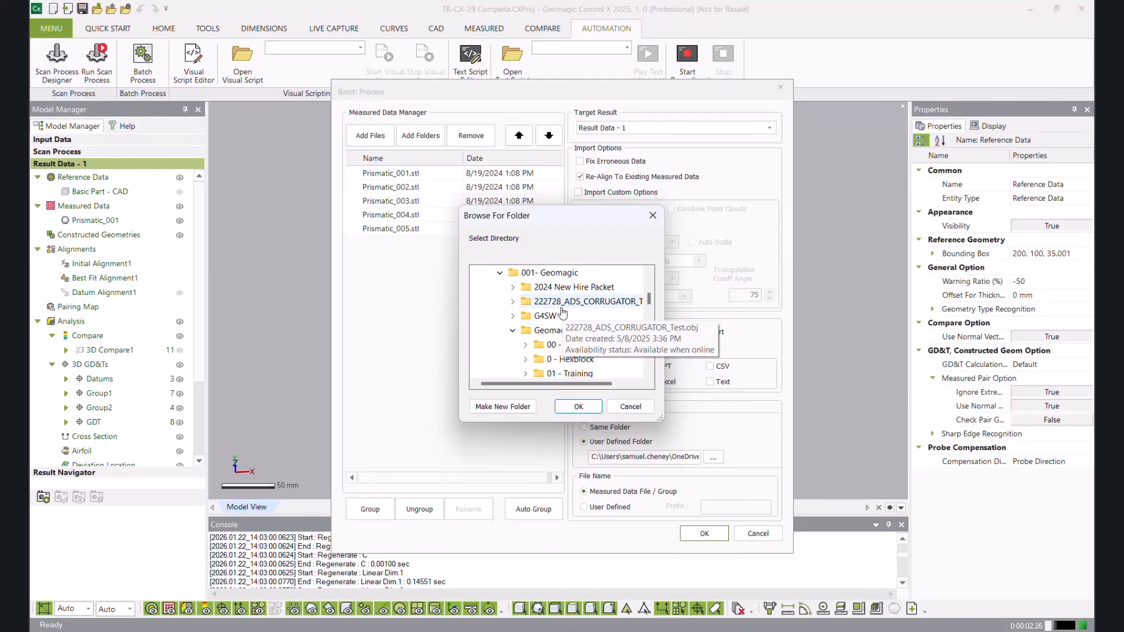
{"action": "scroll", "coordinate": [586, 339], "scroll_direction": "down", "scroll_amount": 2}
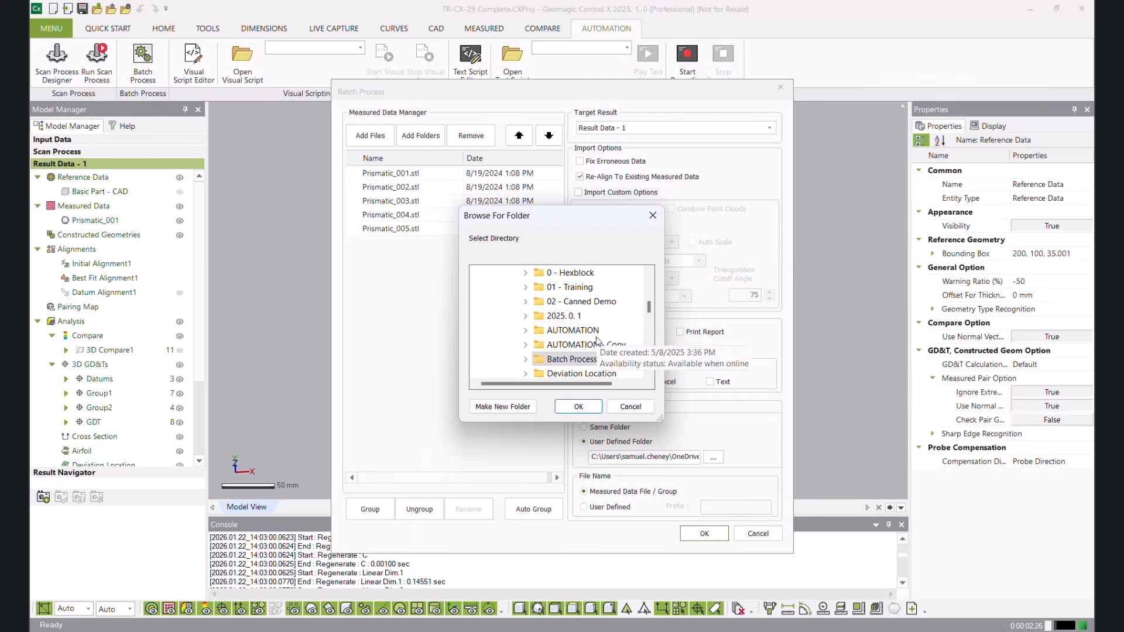
{"action": "left_click", "coordinate": [650, 222]}
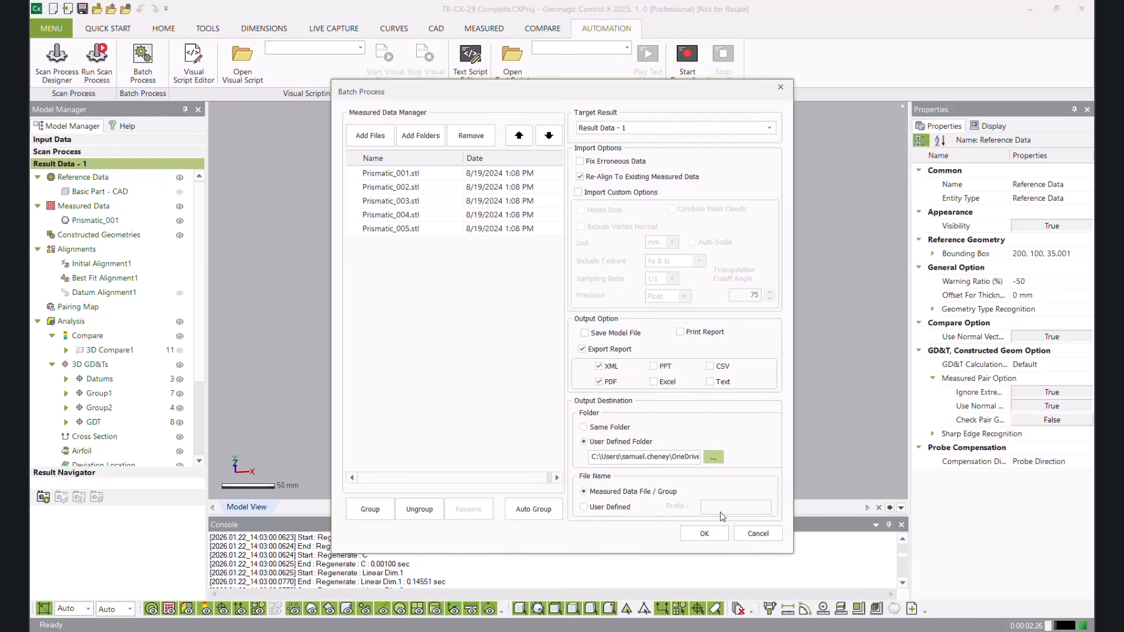
{"action": "left_click", "coordinate": [705, 536]}
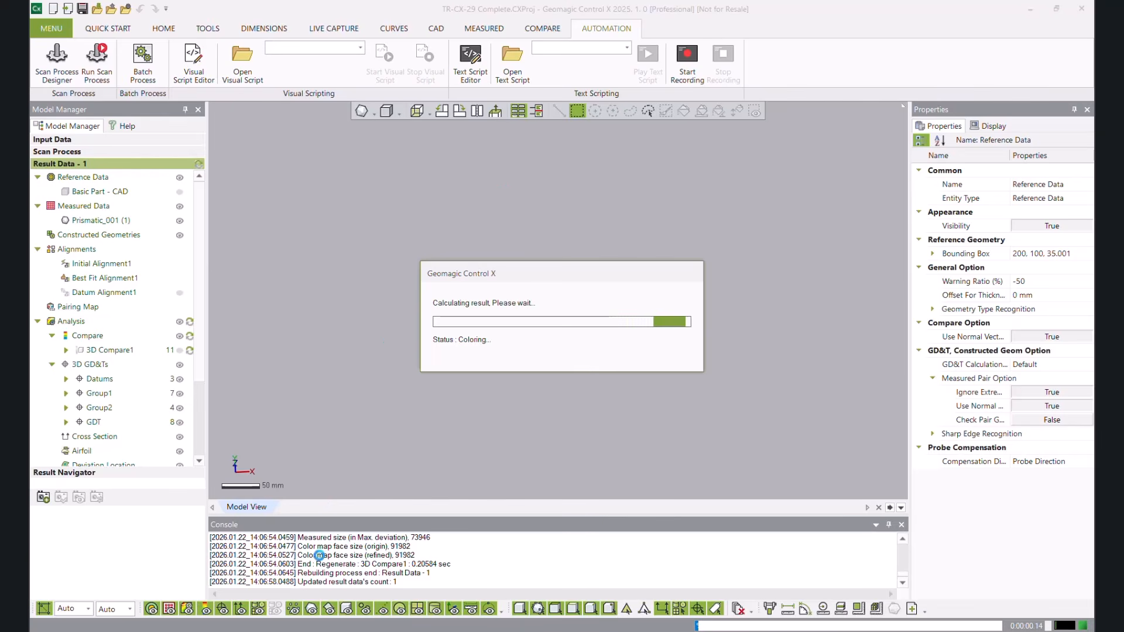
Step: Check the Batch Process output folder in File Explorer for generated report files, and minimise its window
{"action": "mouse_move", "coordinate": [338, 631]}
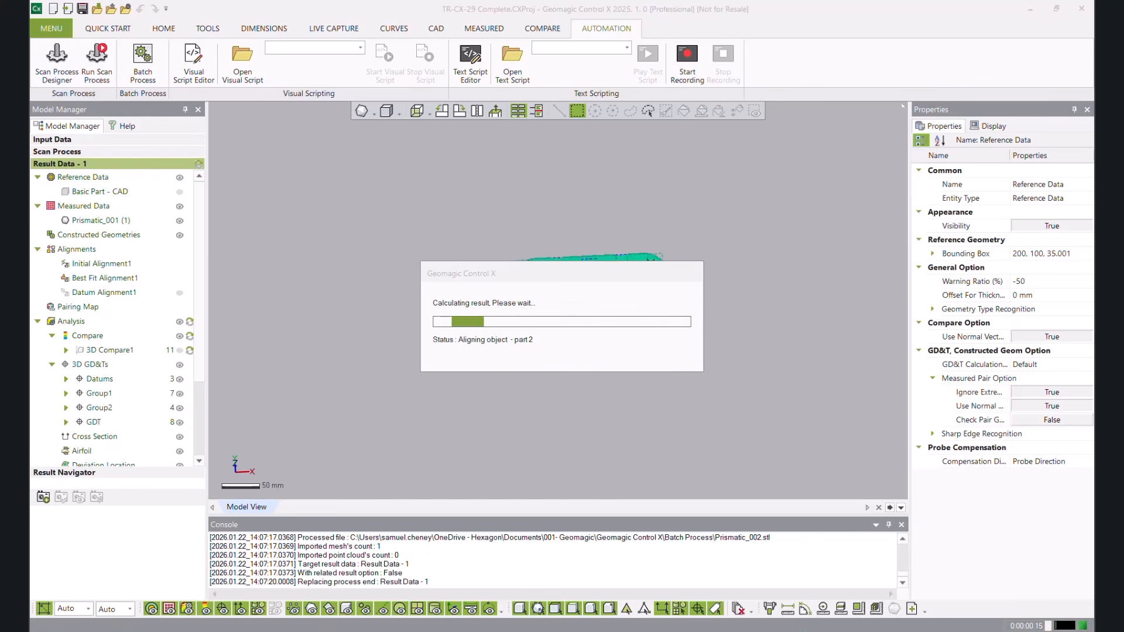
{"action": "left_click_drag", "start_coordinate": [31, 187], "coordinate": [366, 163]}
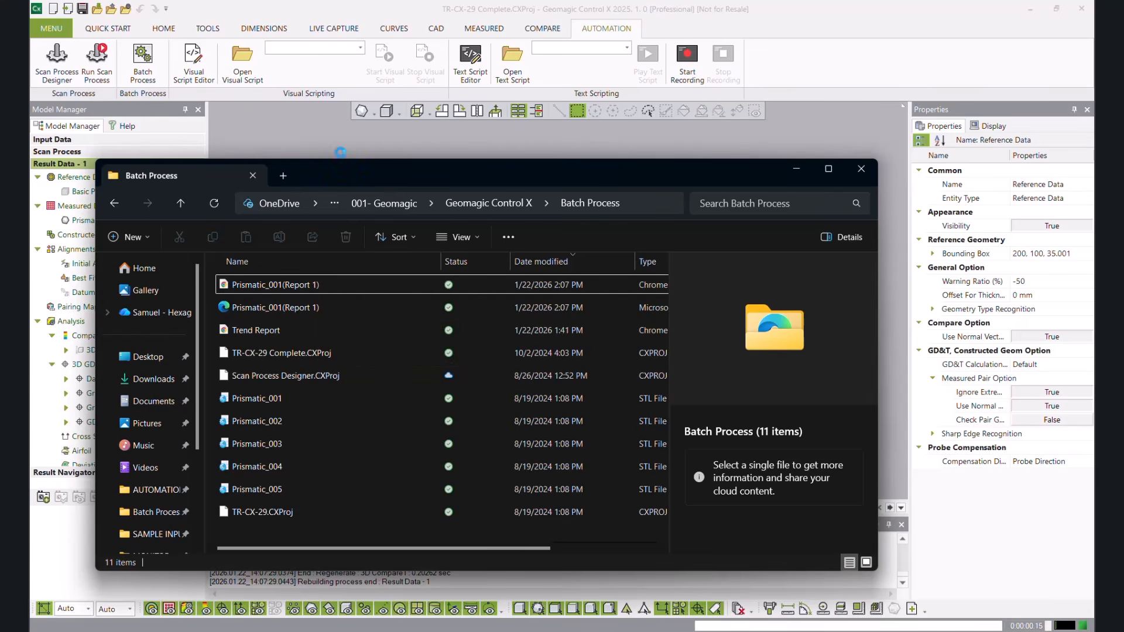
{"action": "left_click", "coordinate": [343, 178]}
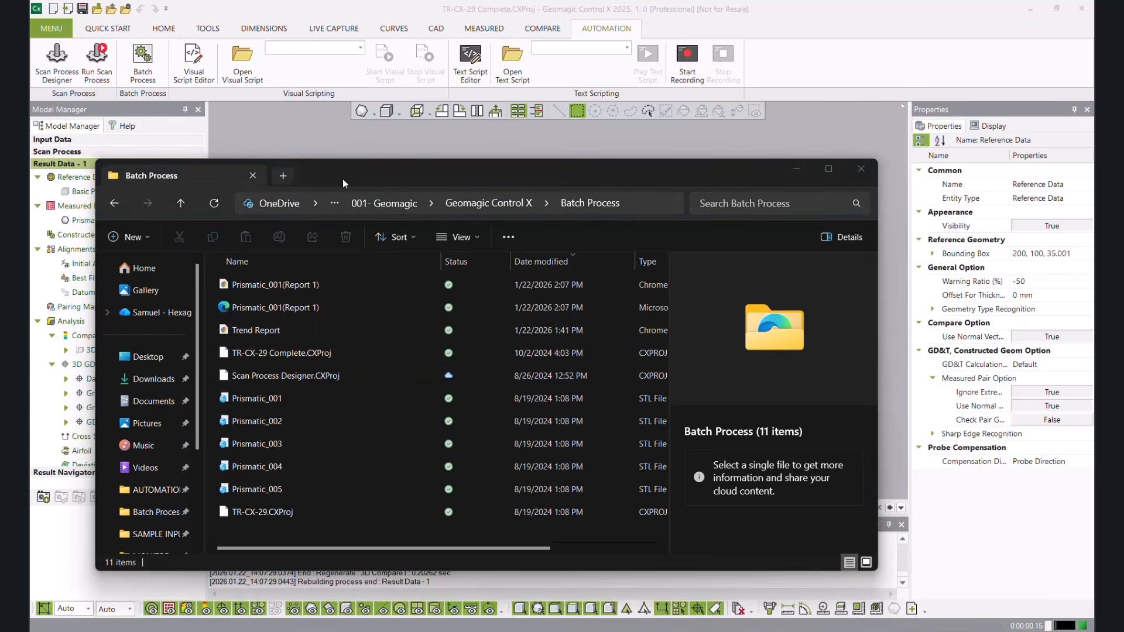
{"action": "left_click", "coordinate": [799, 171]}
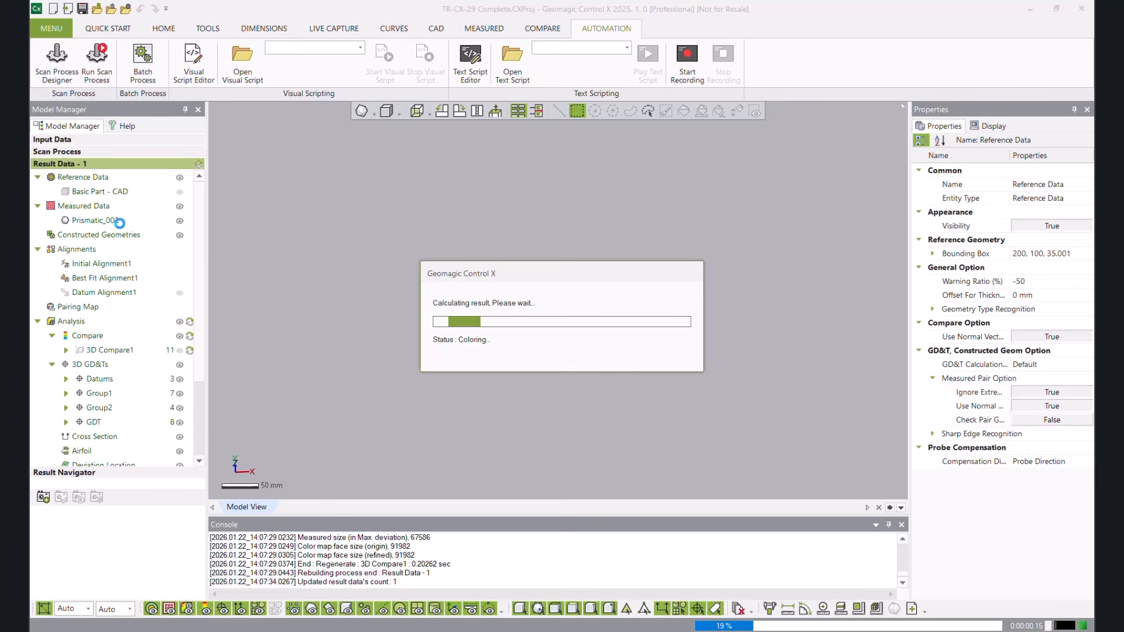
Step: Open the Prismatic_001(Report 1) PDF from the Batch Process folder in Chrome and maximise its window
{"action": "left_click", "coordinate": [338, 631]}
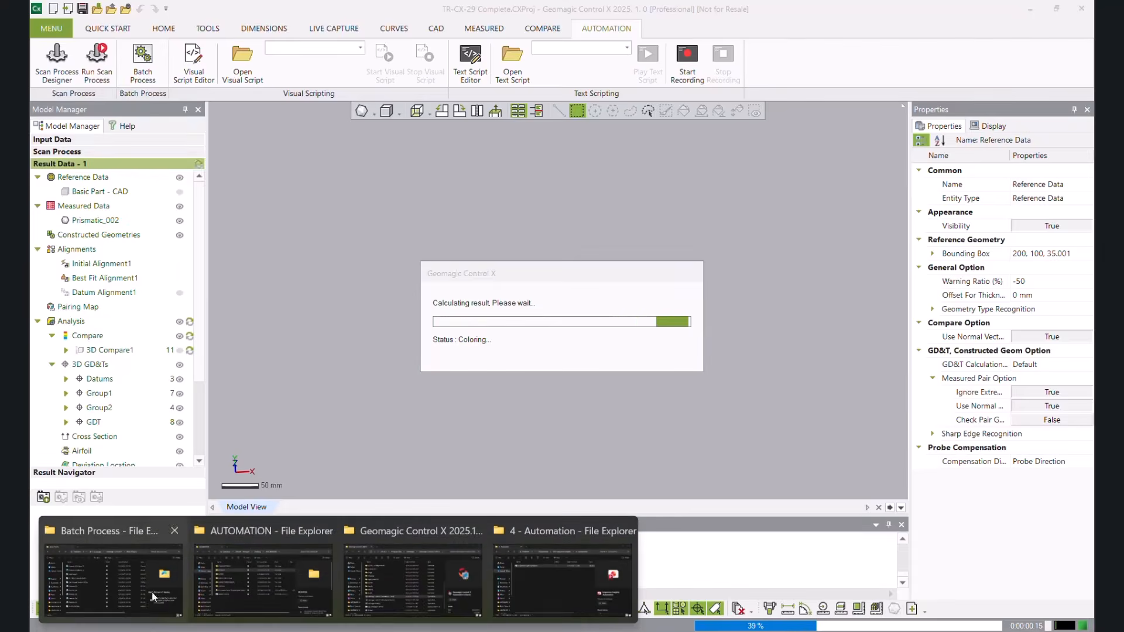
{"action": "left_click", "coordinate": [111, 574]}
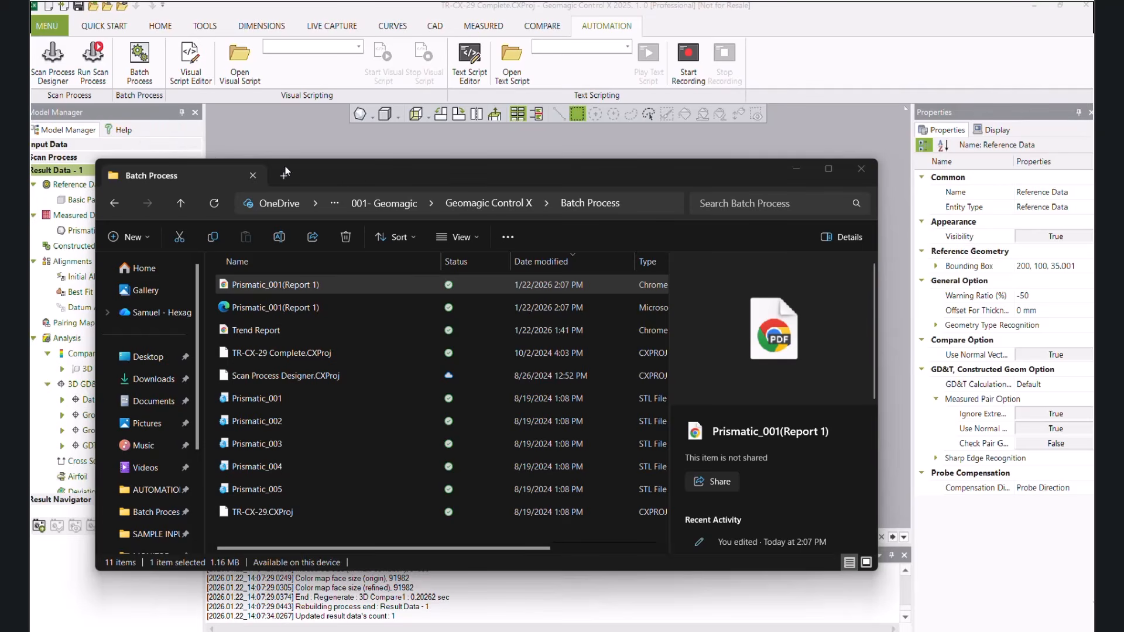
{"action": "left_click", "coordinate": [792, 164]}
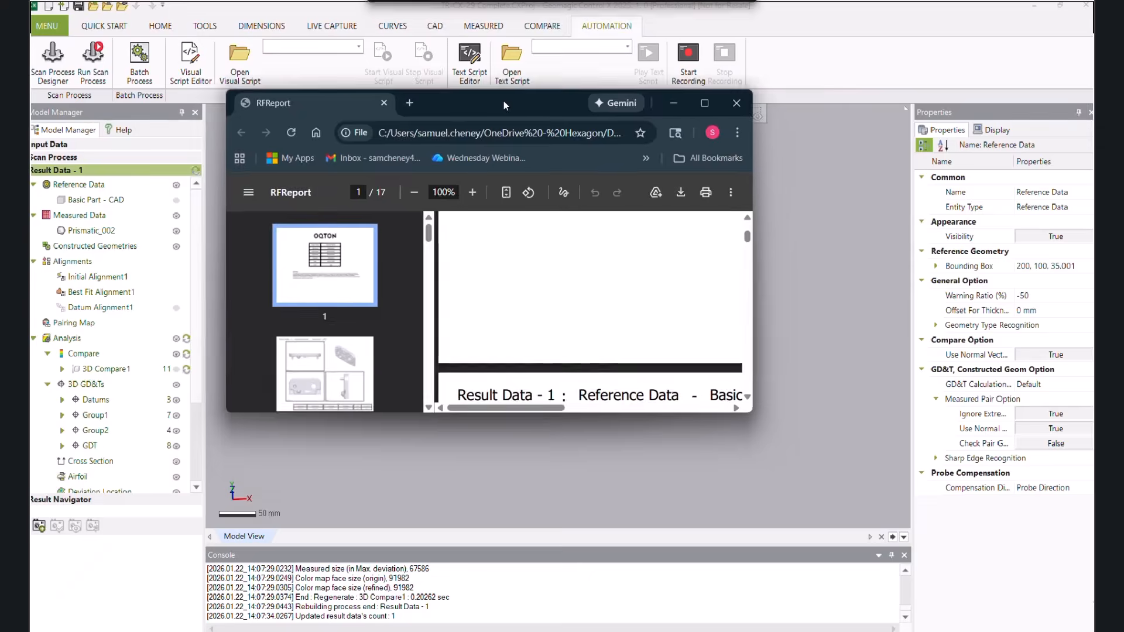
{"action": "double_click", "coordinate": [504, 101]}
Step: Read the reference and measured data pages of the Prismatic_001 report, and close the Prismatic_002 report tab
{"action": "scroll", "coordinate": [594, 241], "scroll_direction": "down", "scroll_amount": 5}
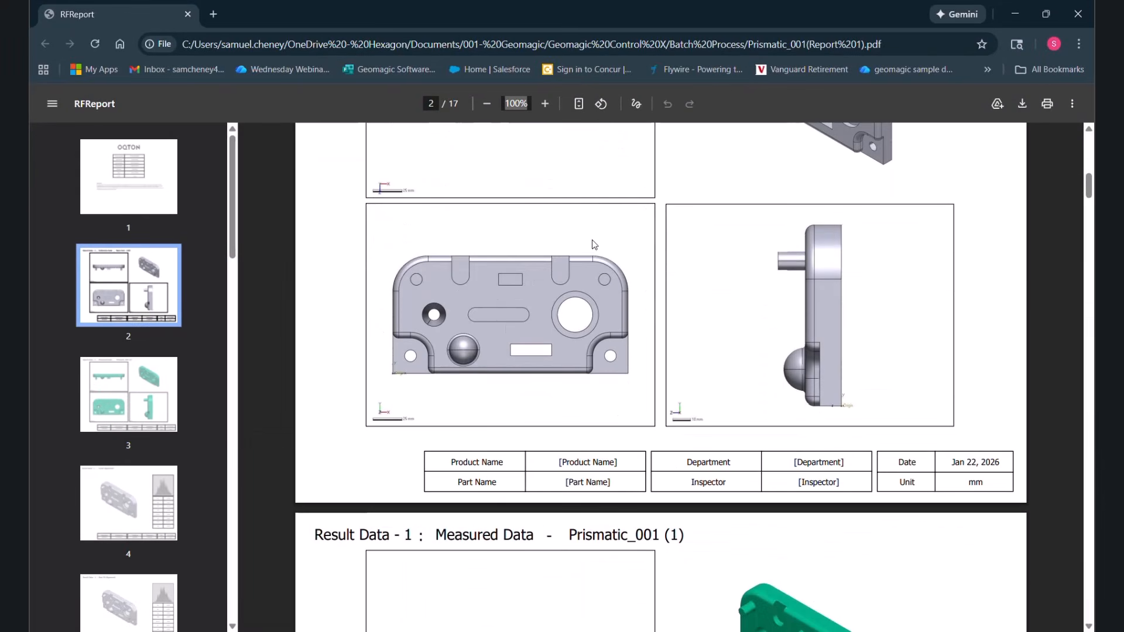
{"action": "scroll", "coordinate": [658, 314], "scroll_direction": "down", "scroll_amount": 5}
{"action": "scroll", "coordinate": [644, 316], "scroll_direction": "up", "scroll_amount": 6}
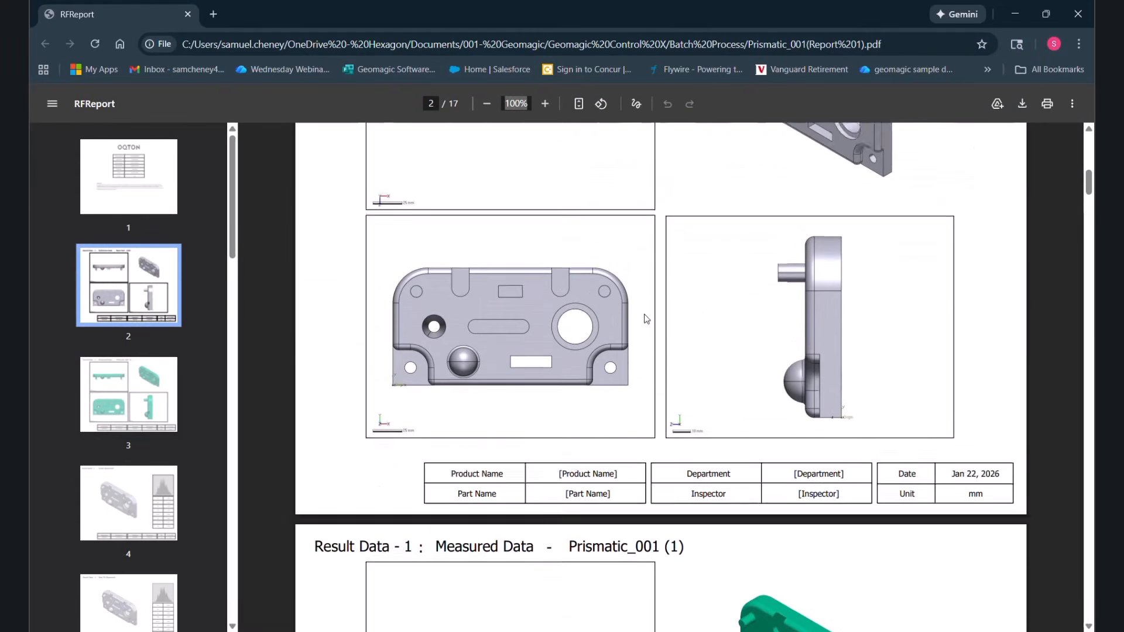
{"action": "scroll", "coordinate": [648, 364], "scroll_direction": "down", "scroll_amount": 6}
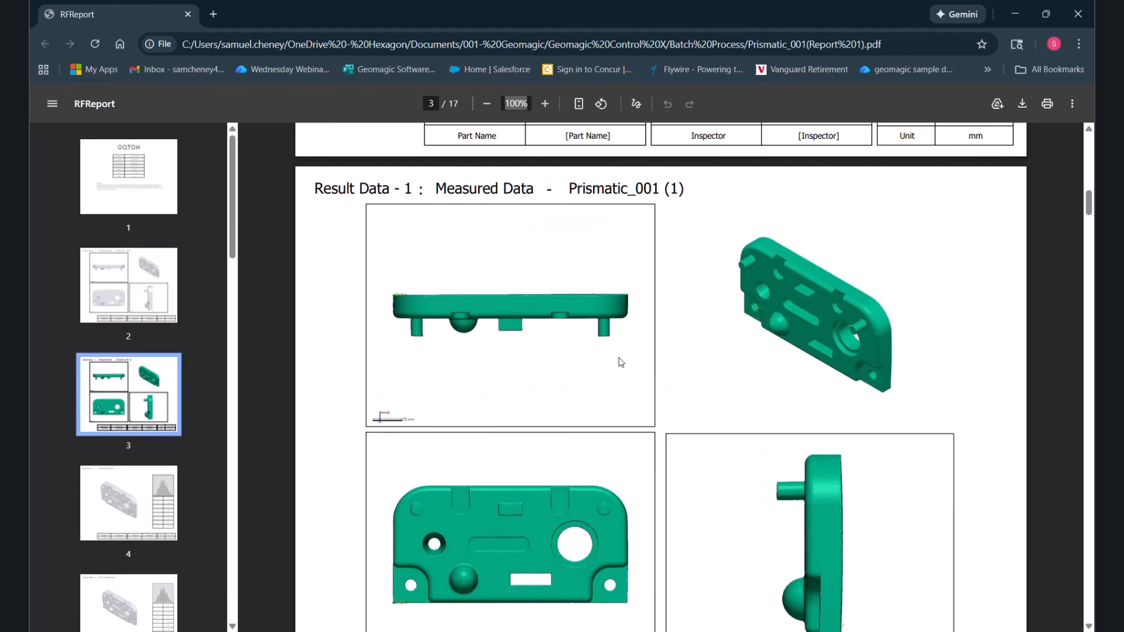
{"action": "scroll", "coordinate": [622, 362], "scroll_direction": "down", "scroll_amount": 10}
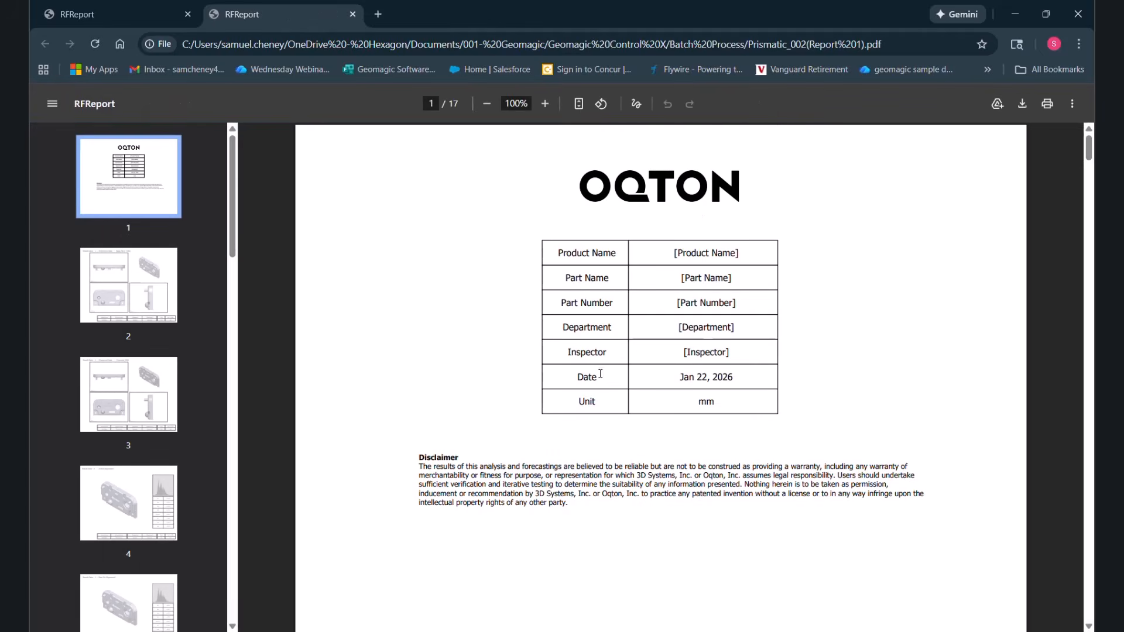
{"action": "left_click", "coordinate": [354, 14]}
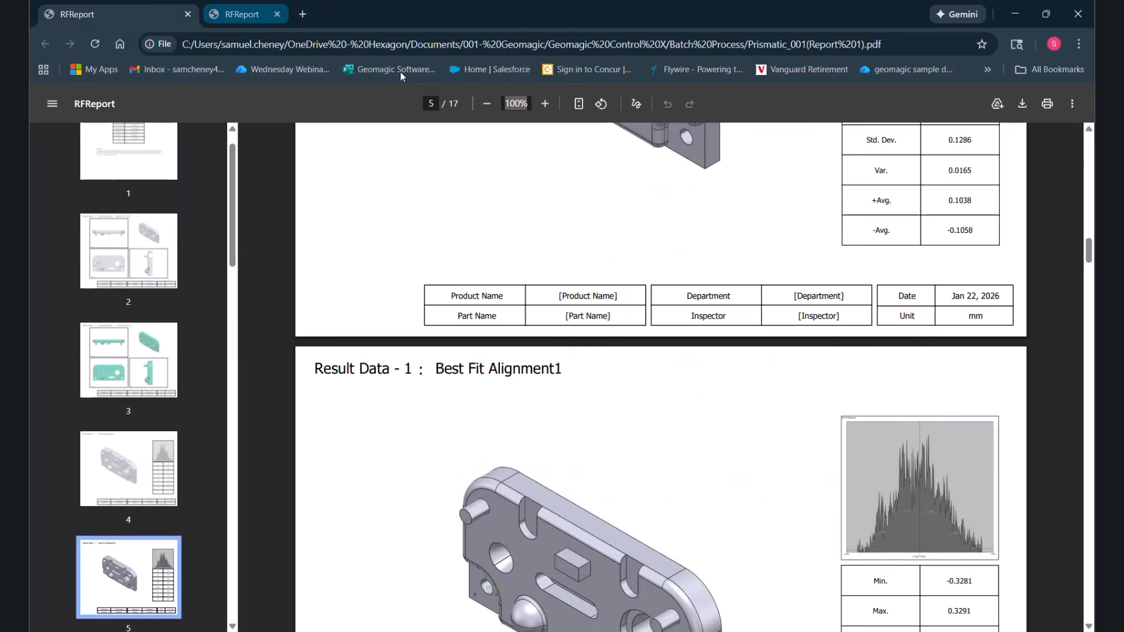
Step: Examine the alignment, 3D Compare1, Datums and Group1 pages of the Prismatic_001 report
{"action": "scroll", "coordinate": [683, 394], "scroll_direction": "down", "scroll_amount": 8}
{"action": "scroll", "coordinate": [649, 407], "scroll_direction": "down", "scroll_amount": 5}
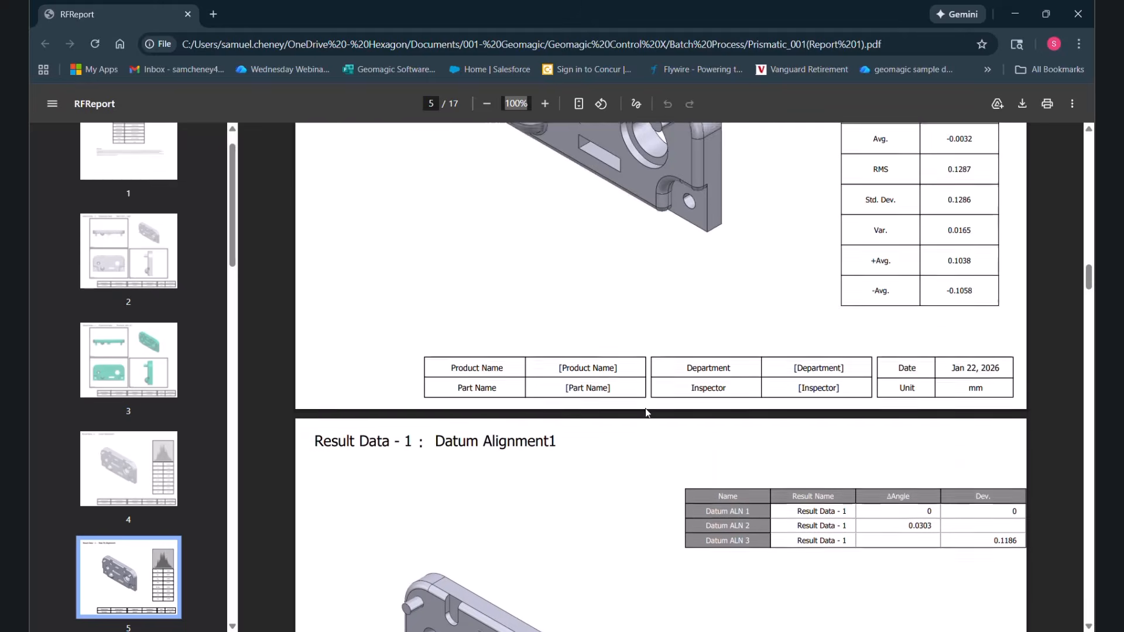
{"action": "scroll", "coordinate": [640, 404], "scroll_direction": "down", "scroll_amount": 12}
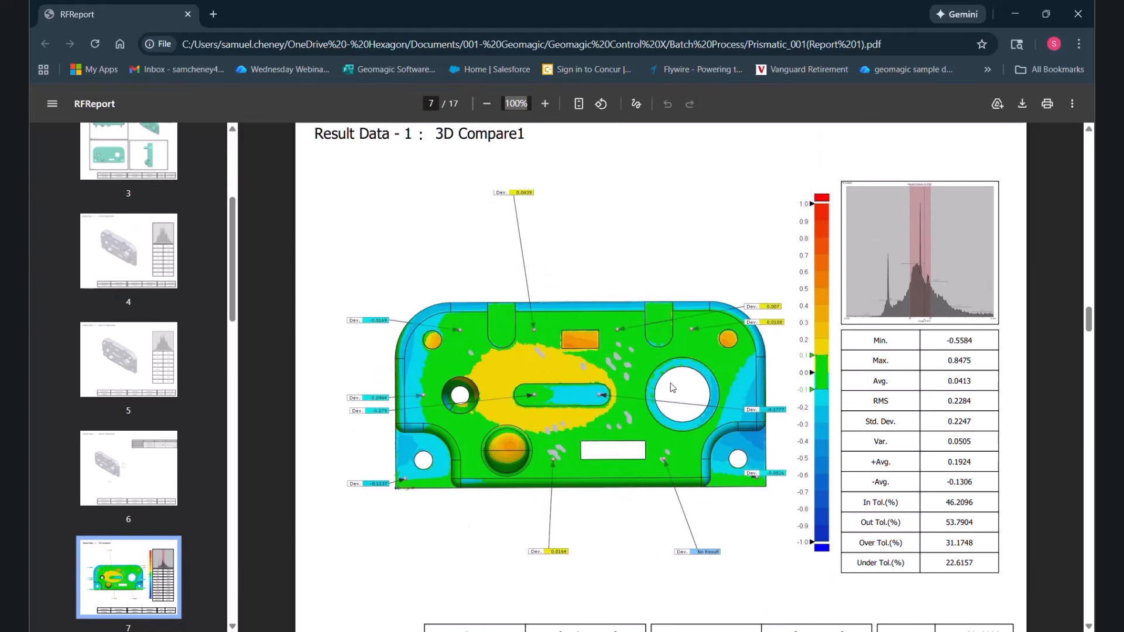
{"action": "scroll", "coordinate": [673, 388], "scroll_direction": "down", "scroll_amount": 18}
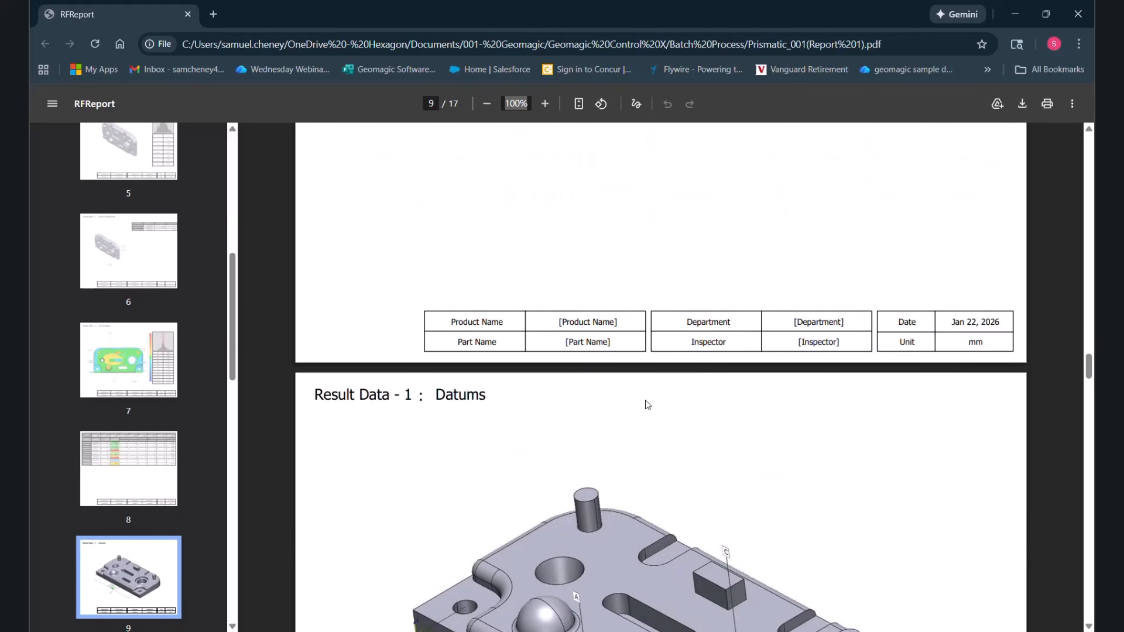
{"action": "scroll", "coordinate": [648, 405], "scroll_direction": "down", "scroll_amount": 6}
{"action": "scroll", "coordinate": [650, 392], "scroll_direction": "down", "scroll_amount": 20}
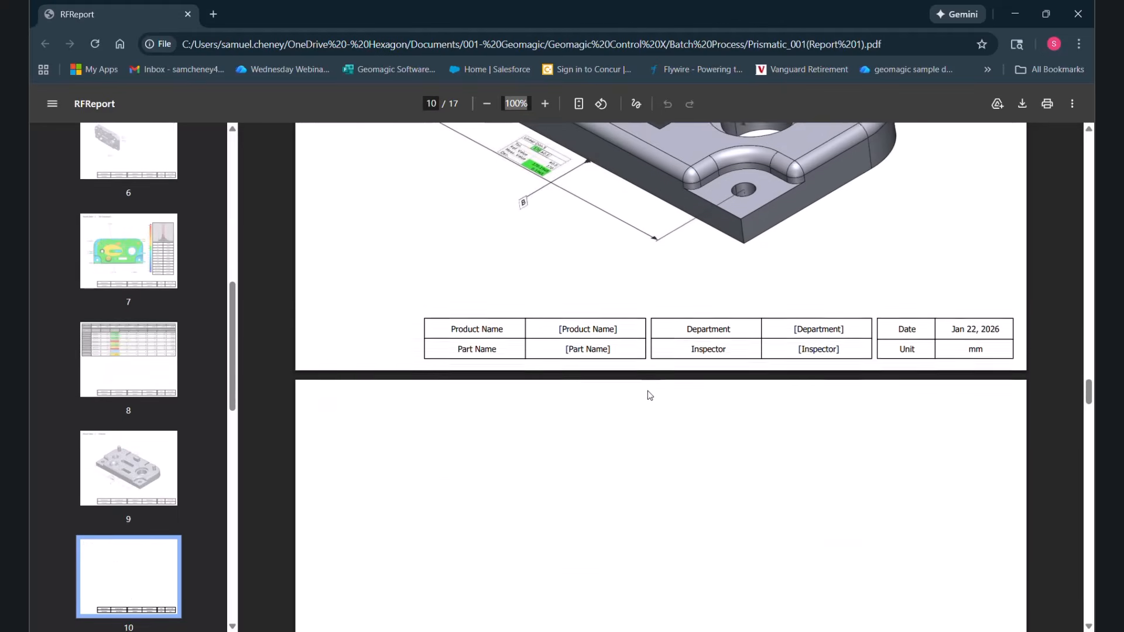
{"action": "scroll", "coordinate": [668, 392], "scroll_direction": "up", "scroll_amount": 4}
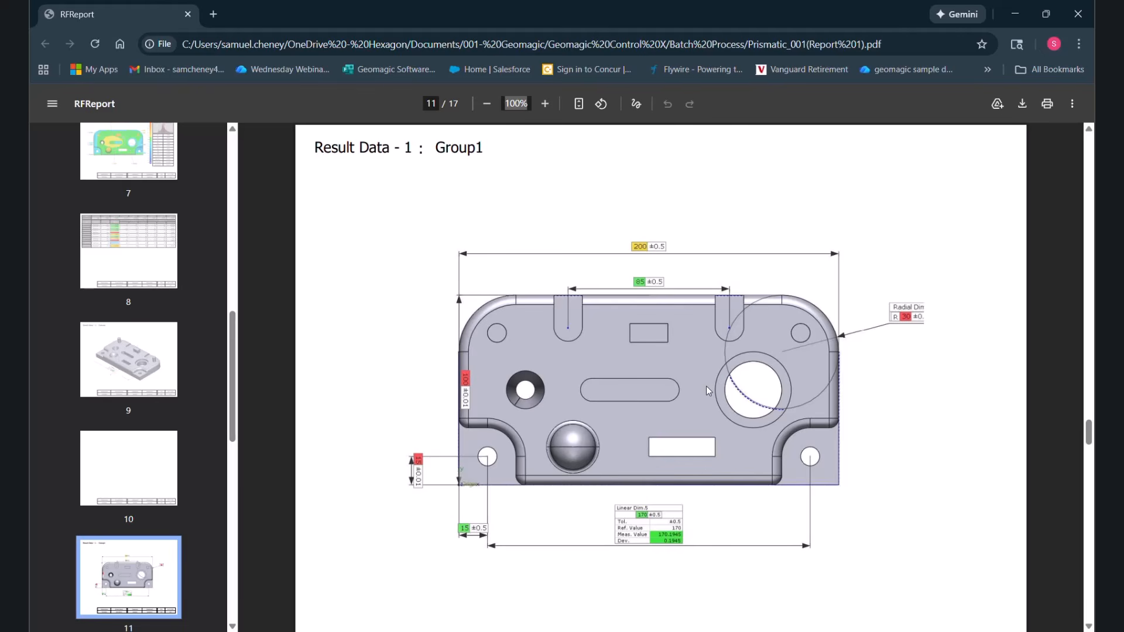
Step: Examine the Group1 table and the Group2, GDT and Custom View1 pages of the Prismatic_001 report
{"action": "scroll", "coordinate": [707, 384], "scroll_direction": "down", "scroll_amount": 5}
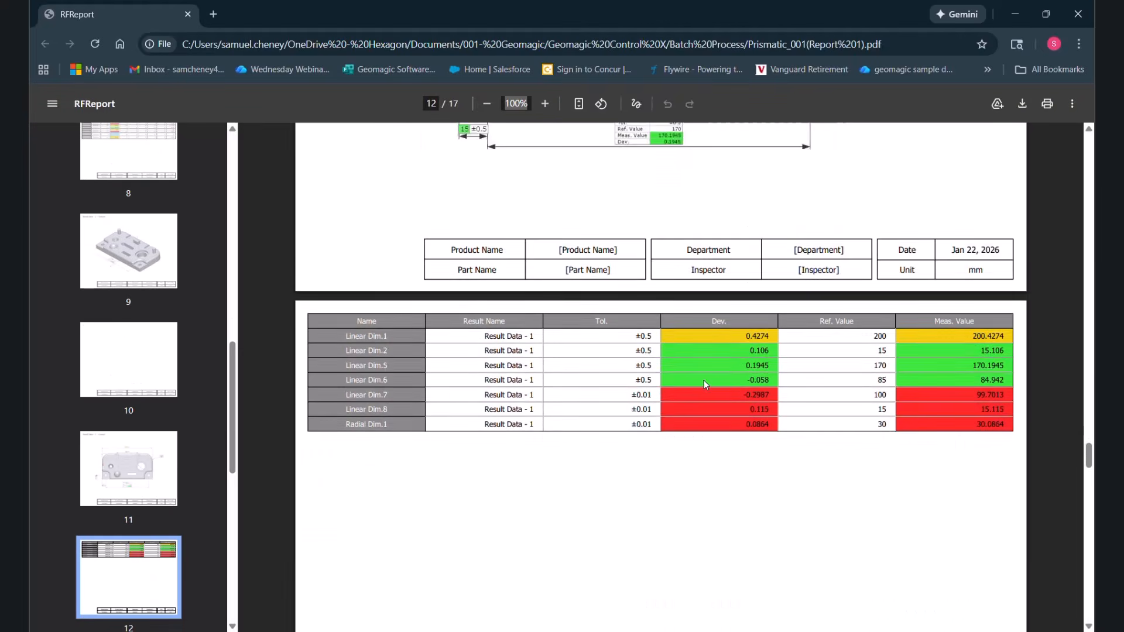
{"action": "scroll", "coordinate": [628, 388], "scroll_direction": "down", "scroll_amount": 5}
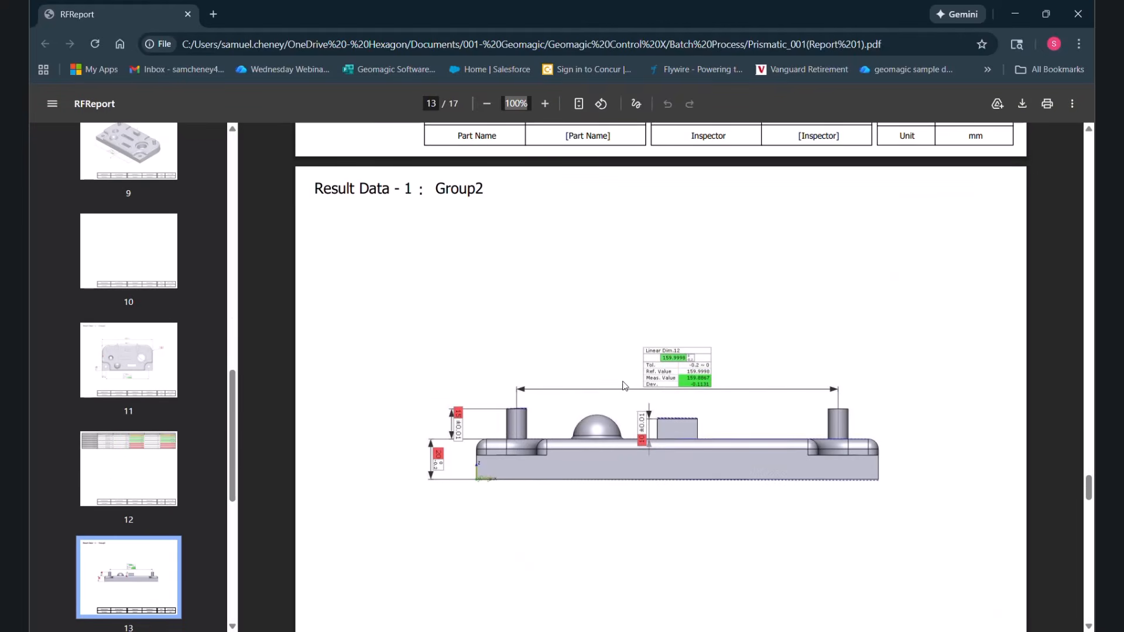
{"action": "scroll", "coordinate": [624, 386], "scroll_direction": "down", "scroll_amount": 20}
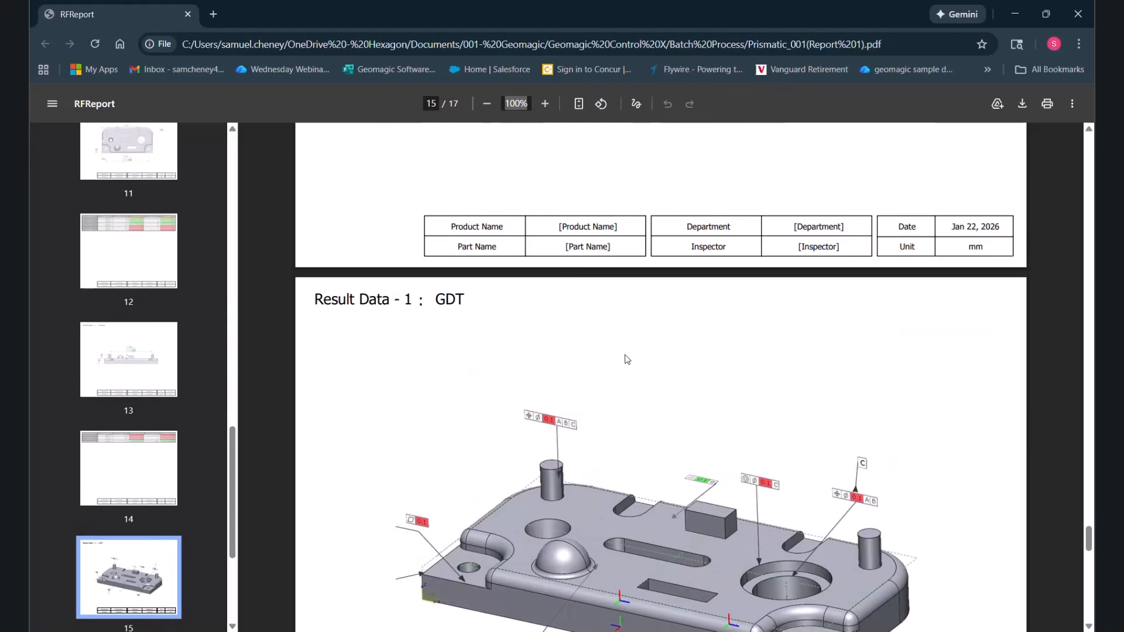
{"action": "scroll", "coordinate": [627, 359], "scroll_direction": "down", "scroll_amount": 10}
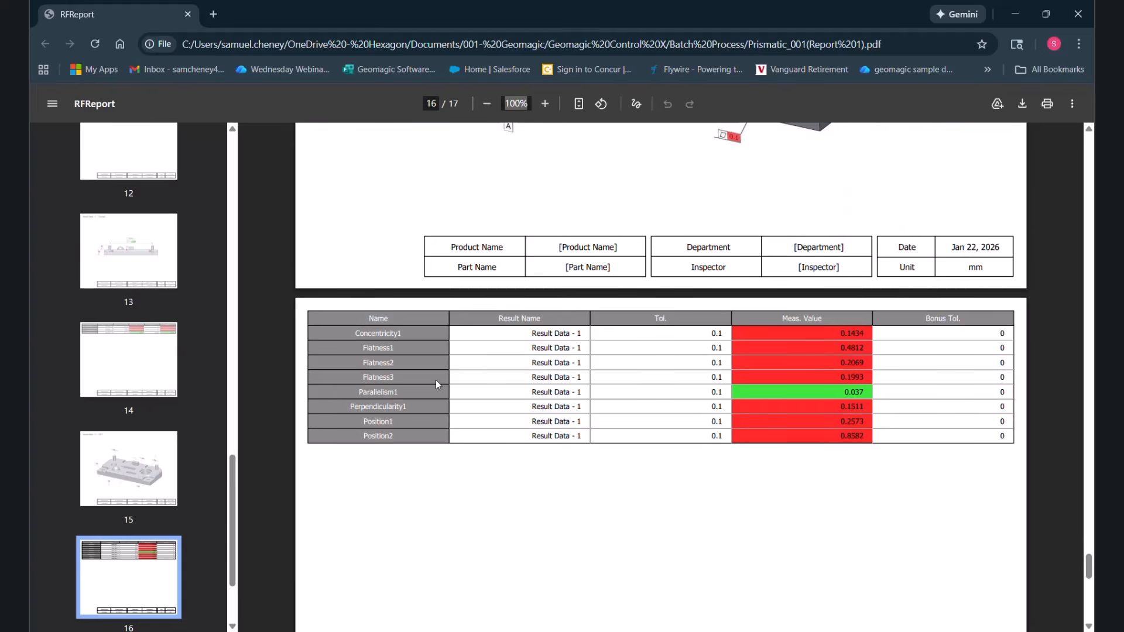
{"action": "scroll", "coordinate": [459, 414], "scroll_direction": "down", "scroll_amount": 10}
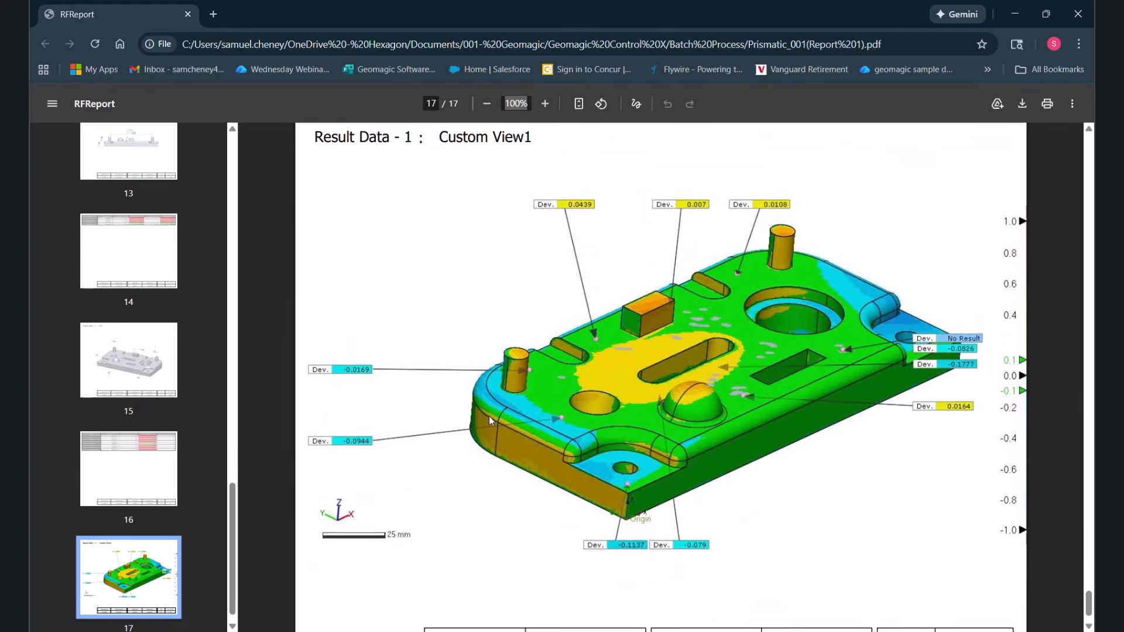
{"action": "scroll", "coordinate": [709, 322], "scroll_direction": "down", "scroll_amount": 3}
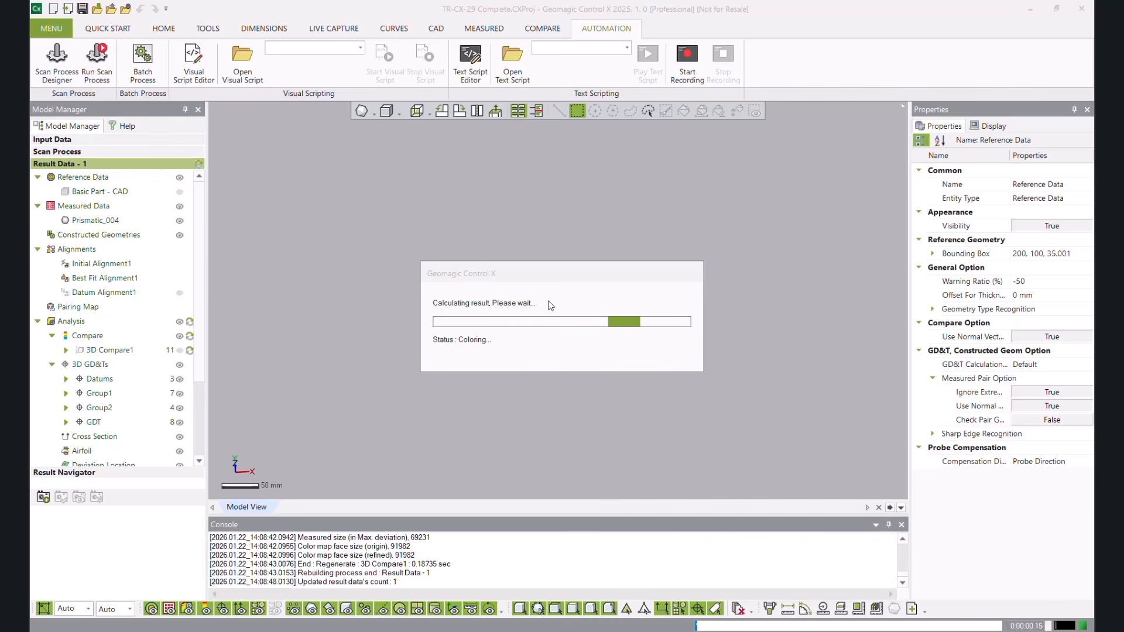
Step: Check the Batch Process folder in File Explorer and inspect Datum Alignment1 on the Prismatic_005 result in Geomagic Control X
{"action": "mouse_move", "coordinate": [280, 631]}
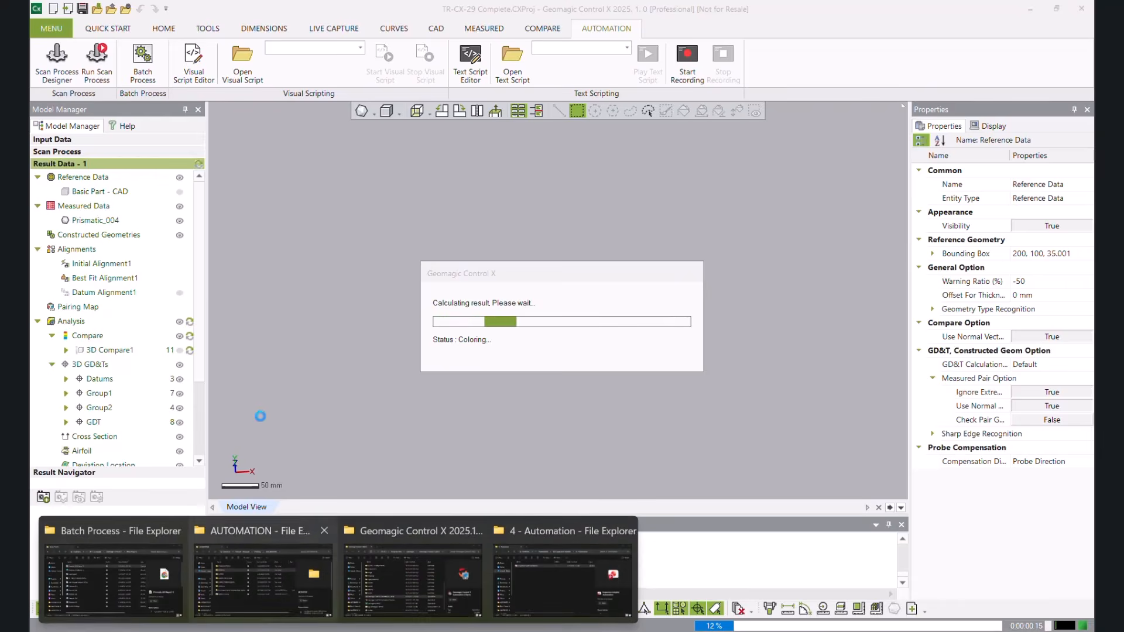
{"action": "left_click", "coordinate": [150, 565]}
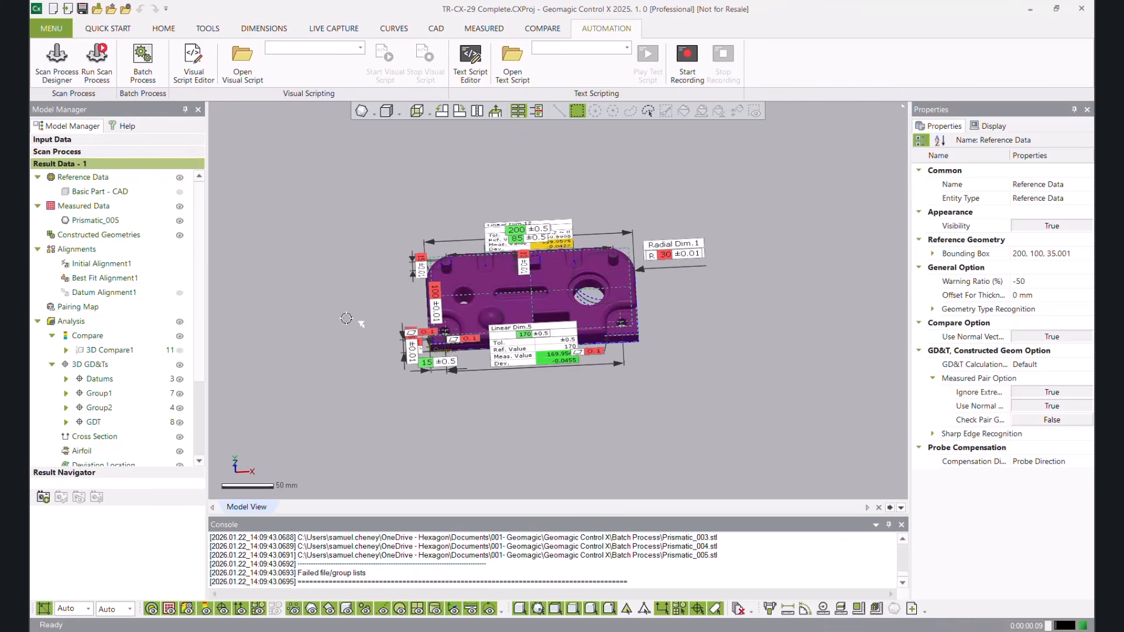
{"action": "right_click_drag", "start_coordinate": [580, 427], "coordinate": [489, 439]}
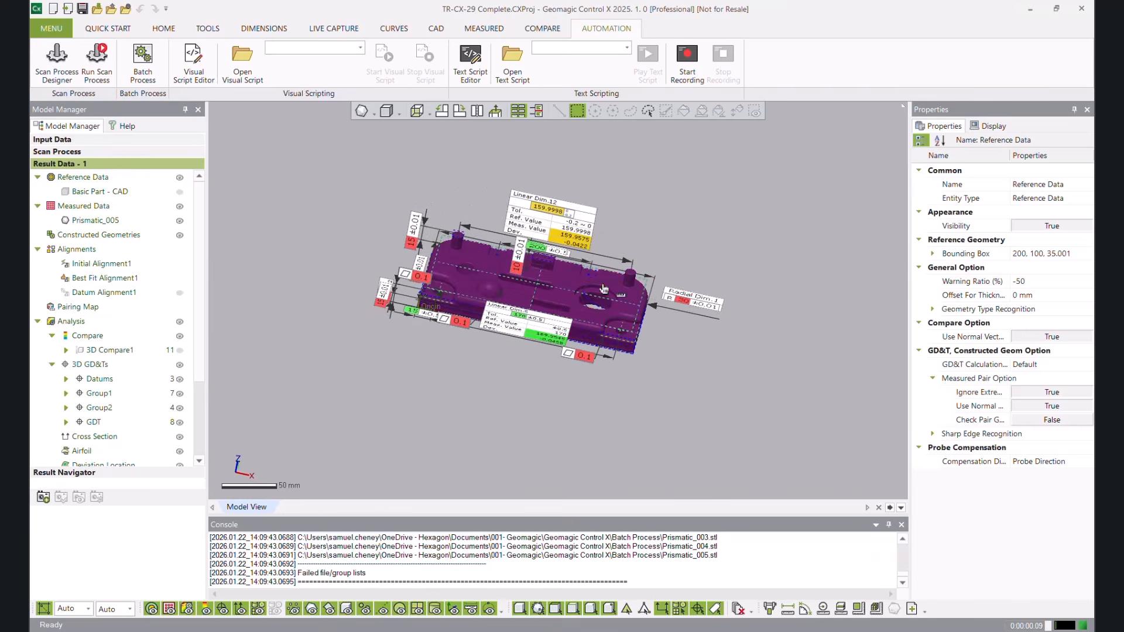
{"action": "left_click", "coordinate": [104, 292]}
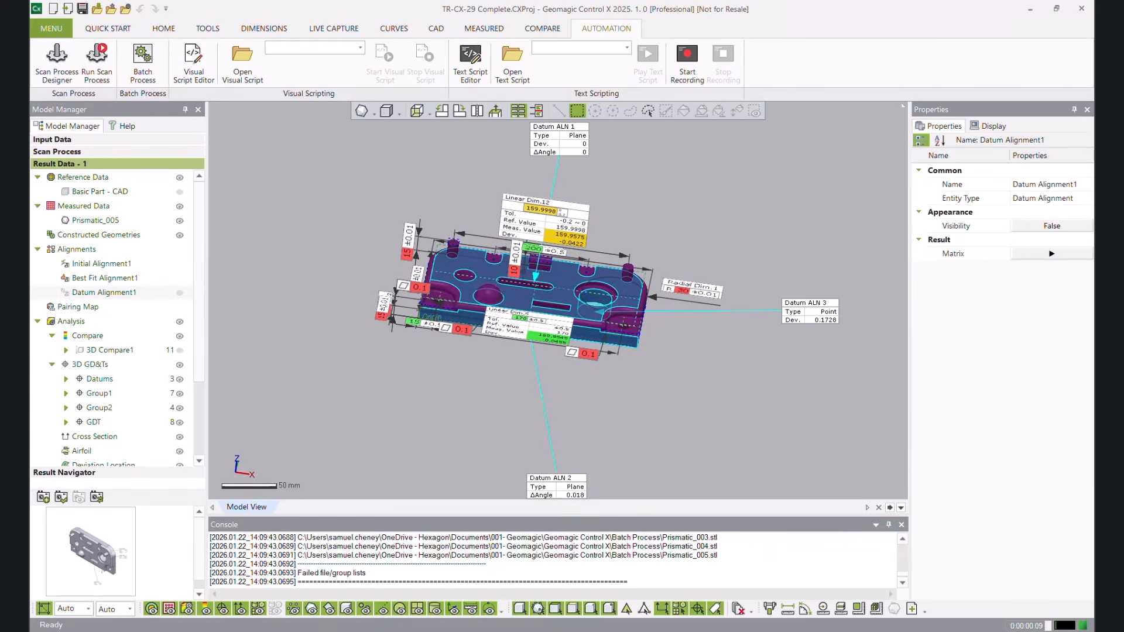
{"action": "right_click_drag", "start_coordinate": [413, 402], "coordinate": [440, 394]}
{"action": "left_click", "coordinate": [441, 394]}
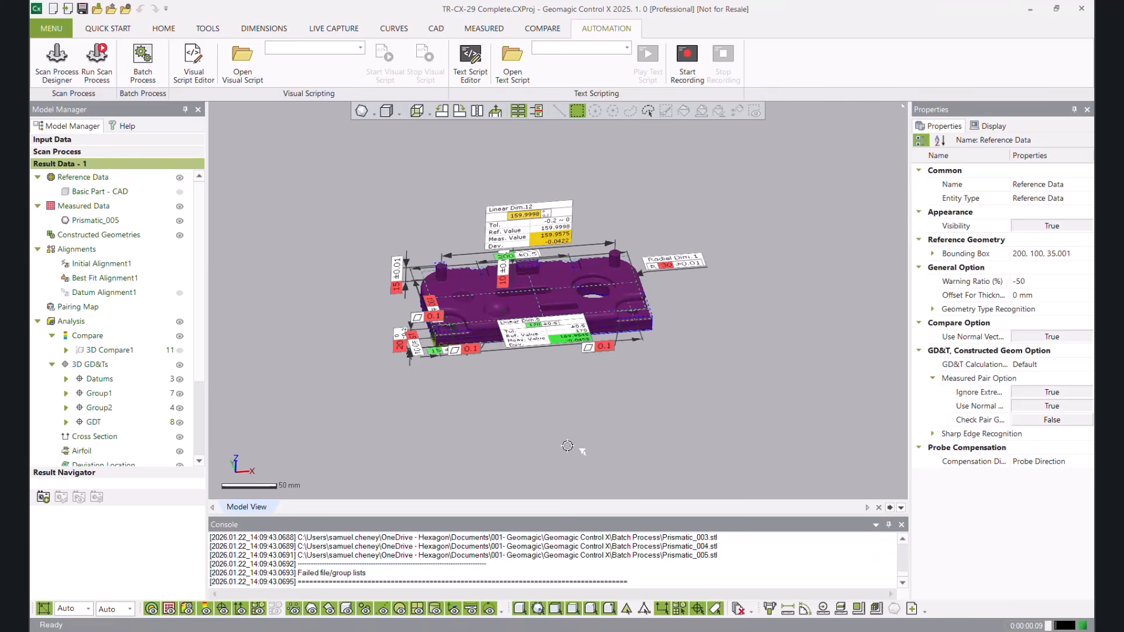
Step: Launch the Trend Report tool from the report tools
{"action": "left_click", "coordinate": [47, 29]}
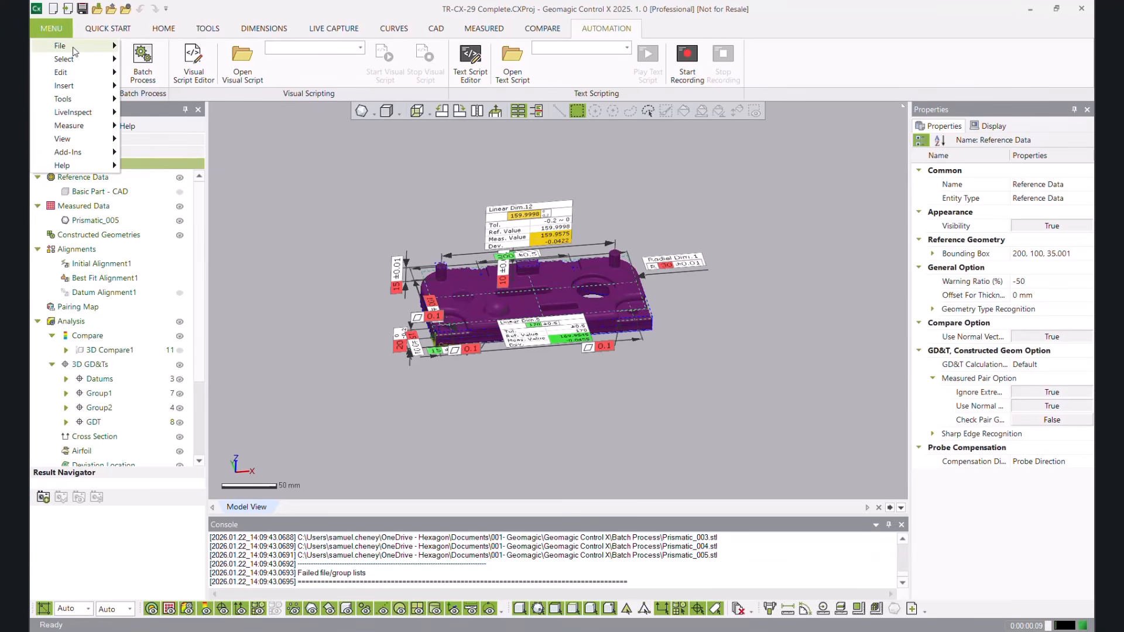
{"action": "mouse_move", "coordinate": [74, 51]}
{"action": "mouse_move", "coordinate": [76, 99]}
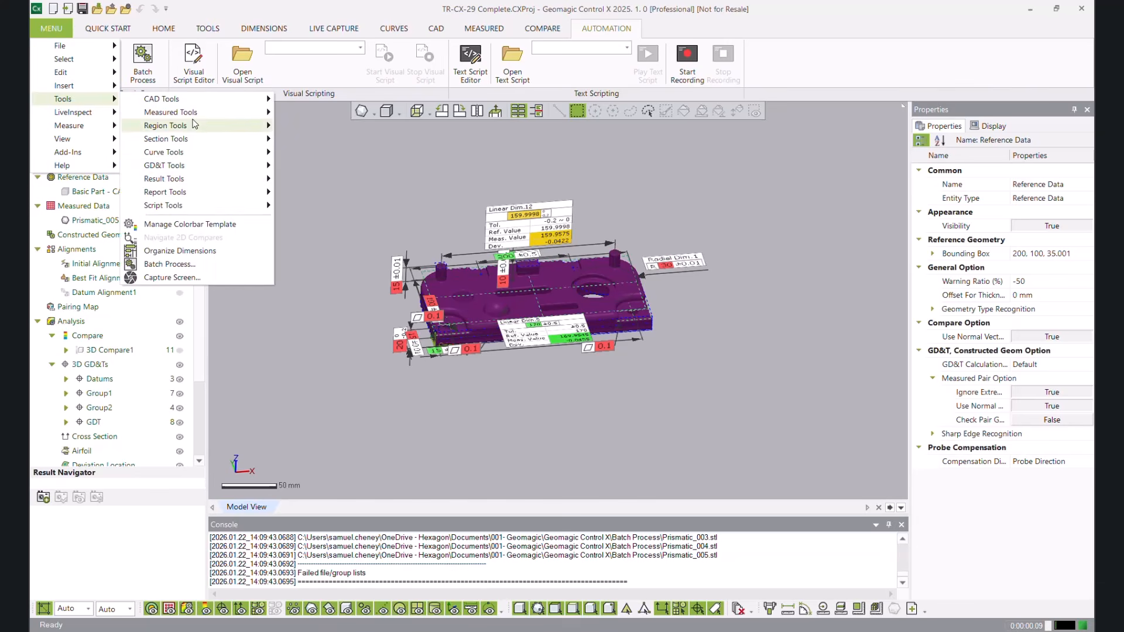
{"action": "mouse_move", "coordinate": [193, 194]}
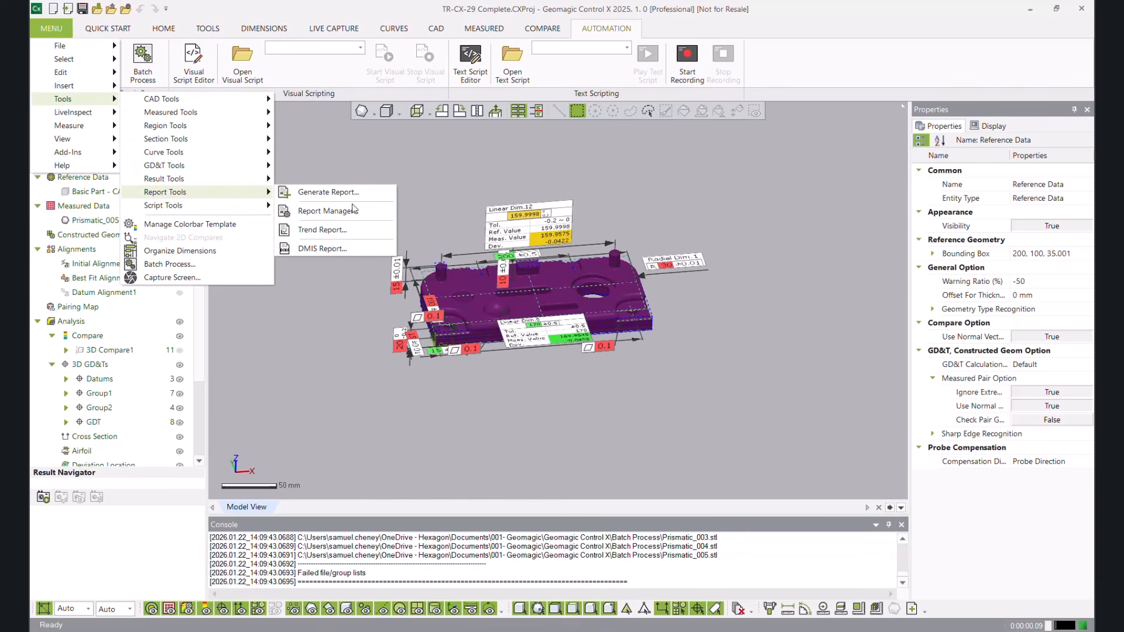
{"action": "left_click", "coordinate": [343, 229]}
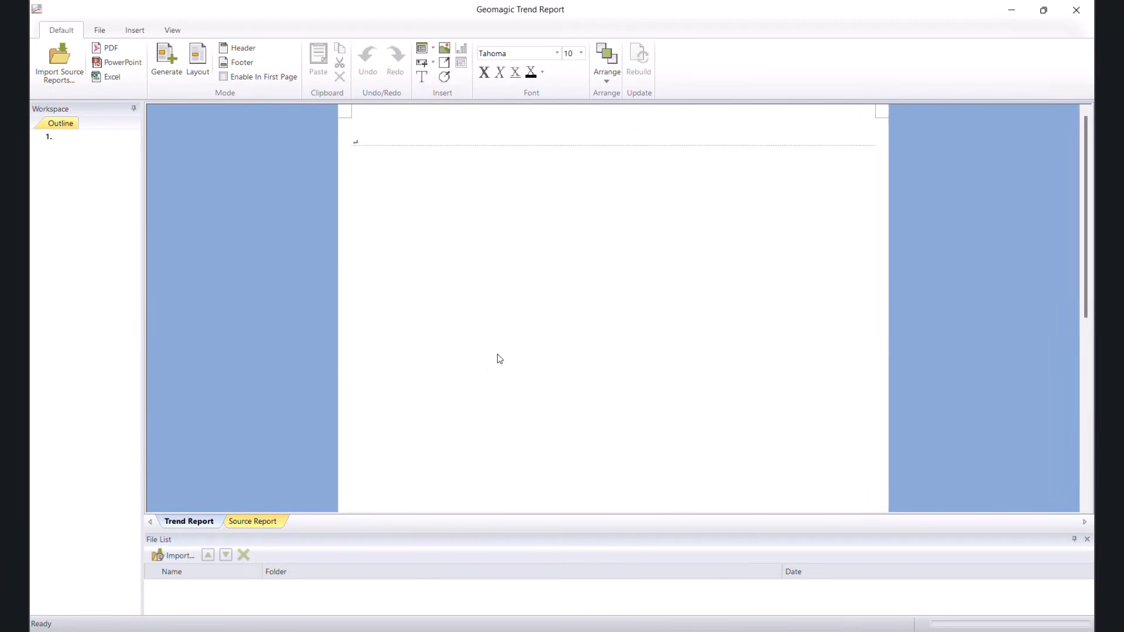
Step: Import the five XML reports, Prismatic_001(Report 1) through Prismatic_005(Report 1), from the Batch Process folder as source reports
{"action": "left_click", "coordinate": [252, 521]}
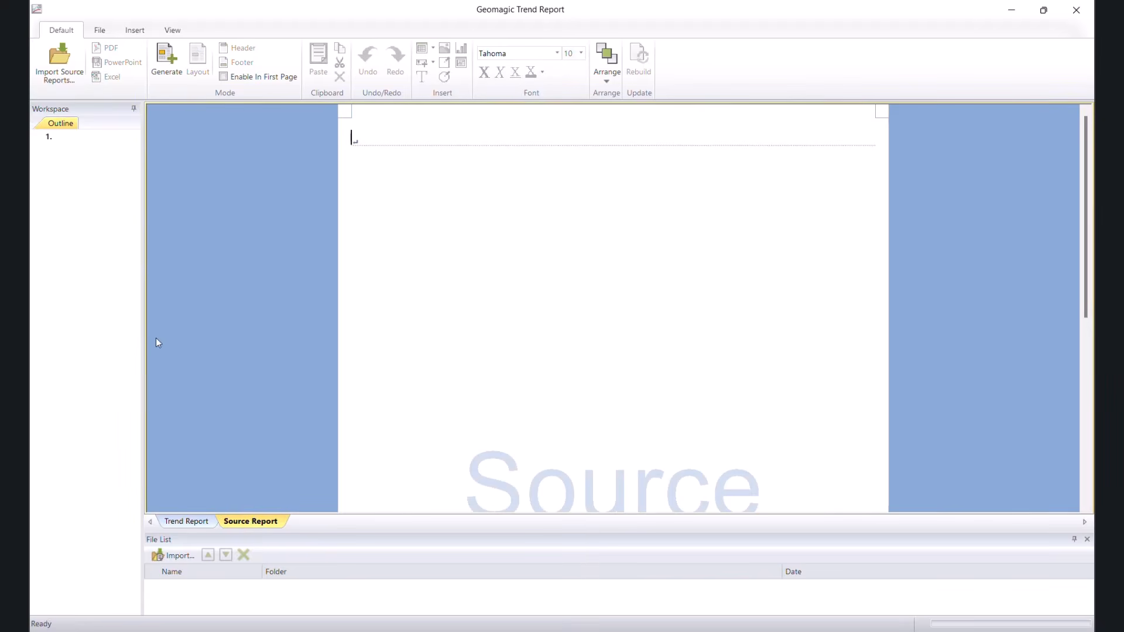
{"action": "left_click", "coordinate": [61, 71]}
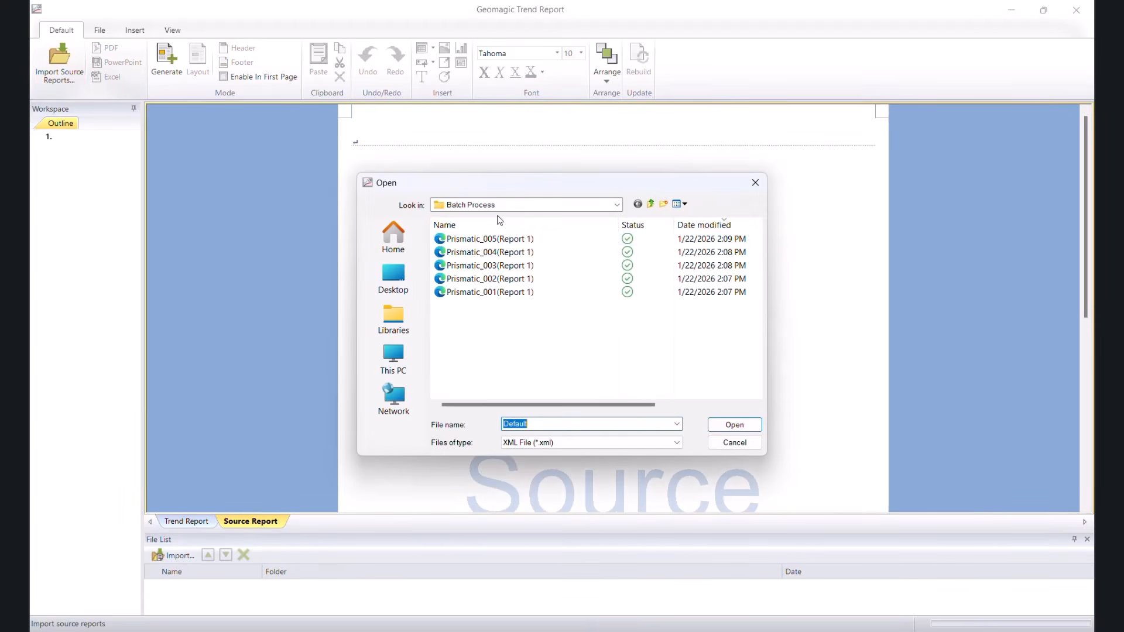
{"action": "left_click_drag", "start_coordinate": [504, 329], "coordinate": [511, 240]}
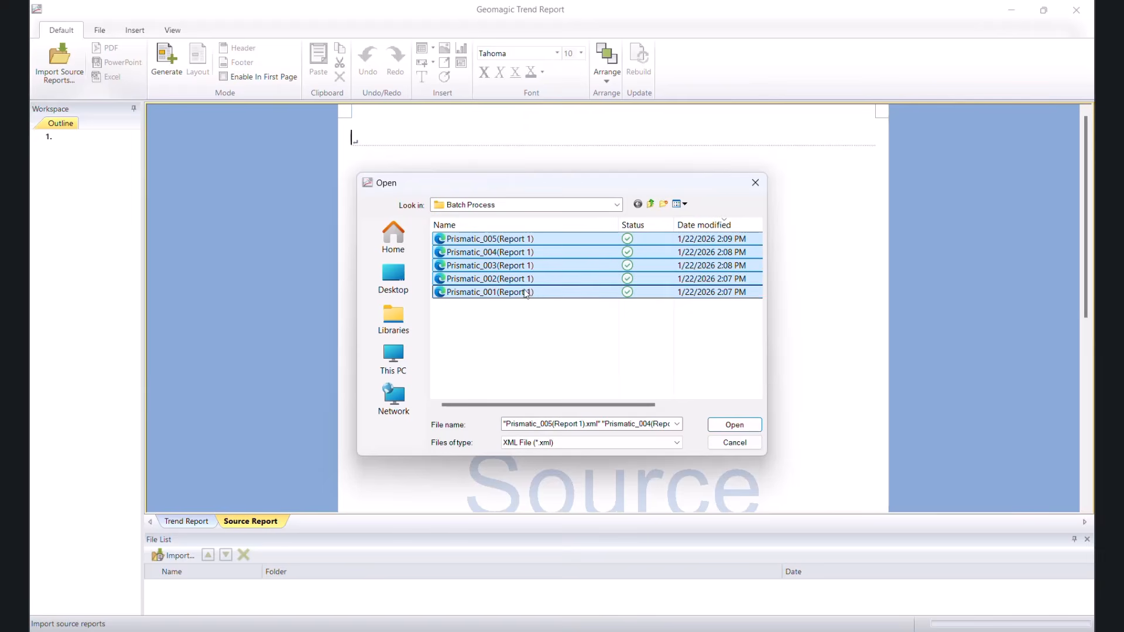
{"action": "left_click", "coordinate": [735, 428]}
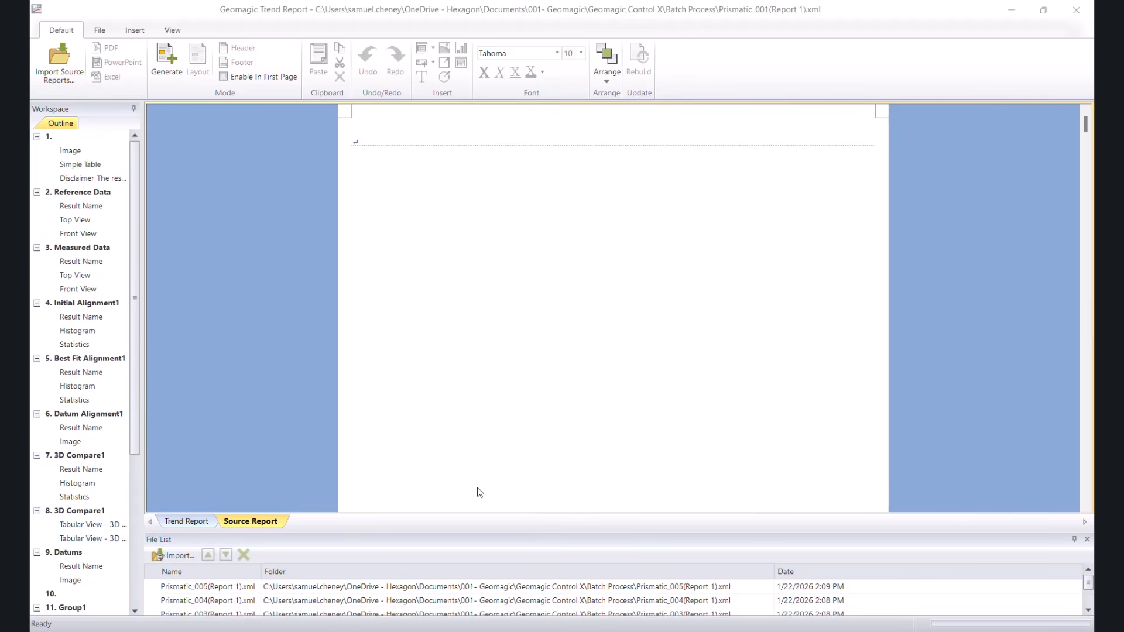
{"action": "scroll", "coordinate": [454, 592], "scroll_direction": "down", "scroll_amount": 2}
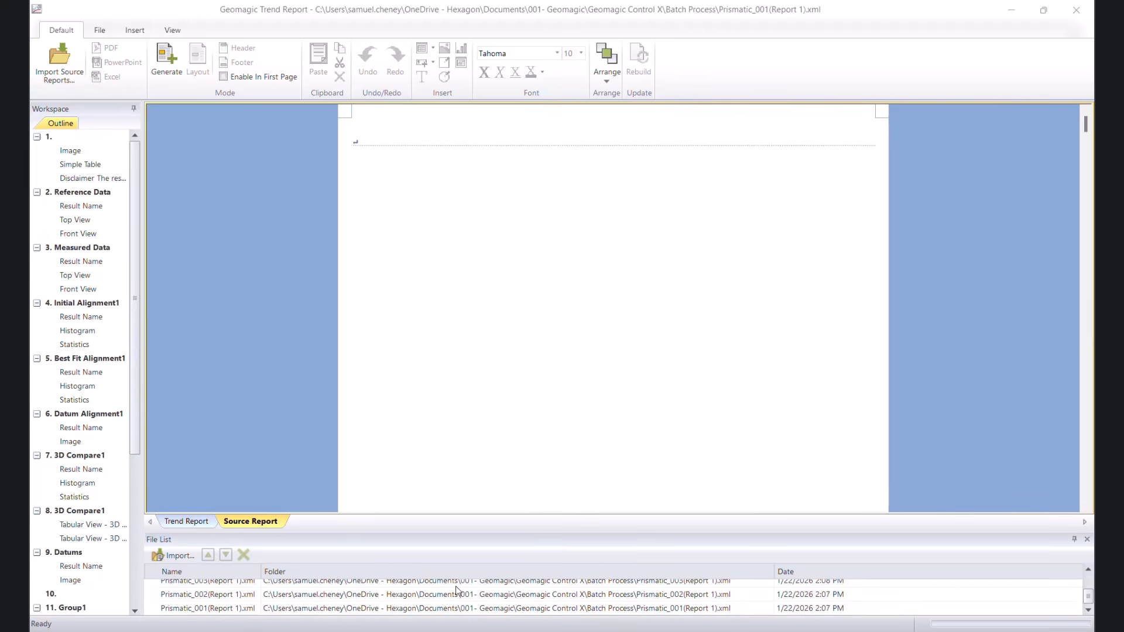
Step: Generate the trend report from the imported source reports with all model tree entities included
{"action": "left_click", "coordinate": [191, 522]}
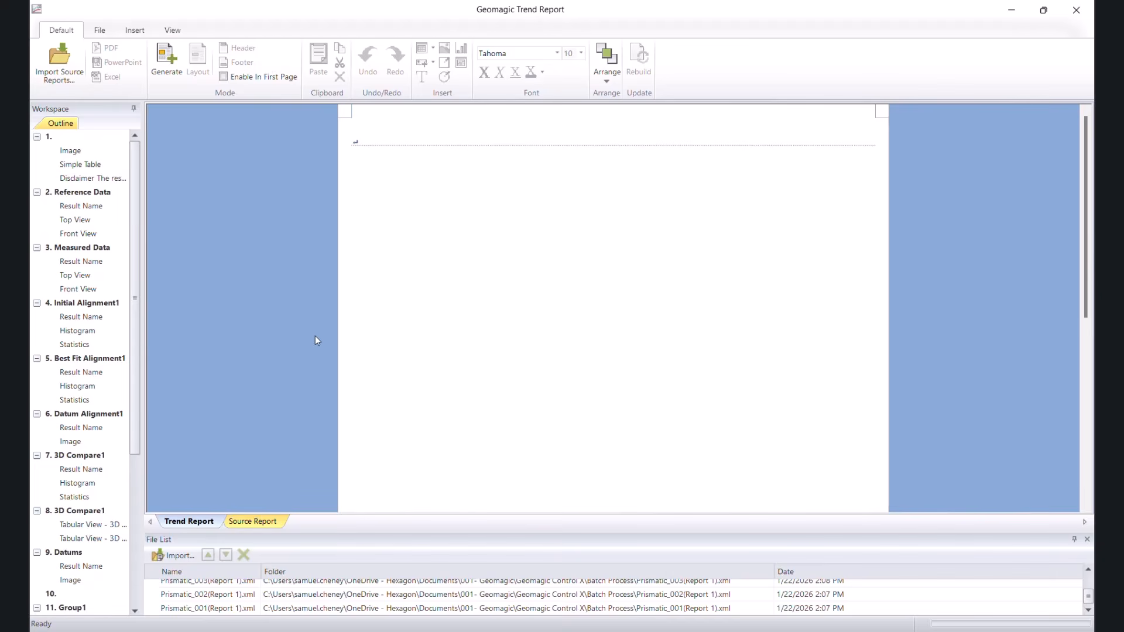
{"action": "left_click", "coordinate": [170, 67]}
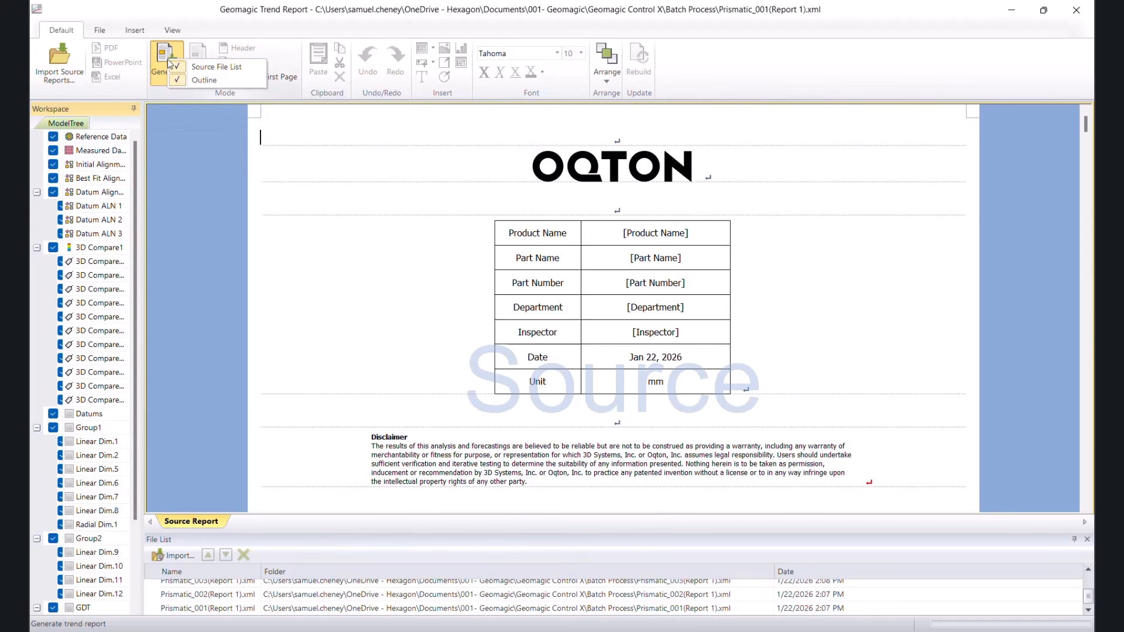
{"action": "left_click", "coordinate": [166, 68]}
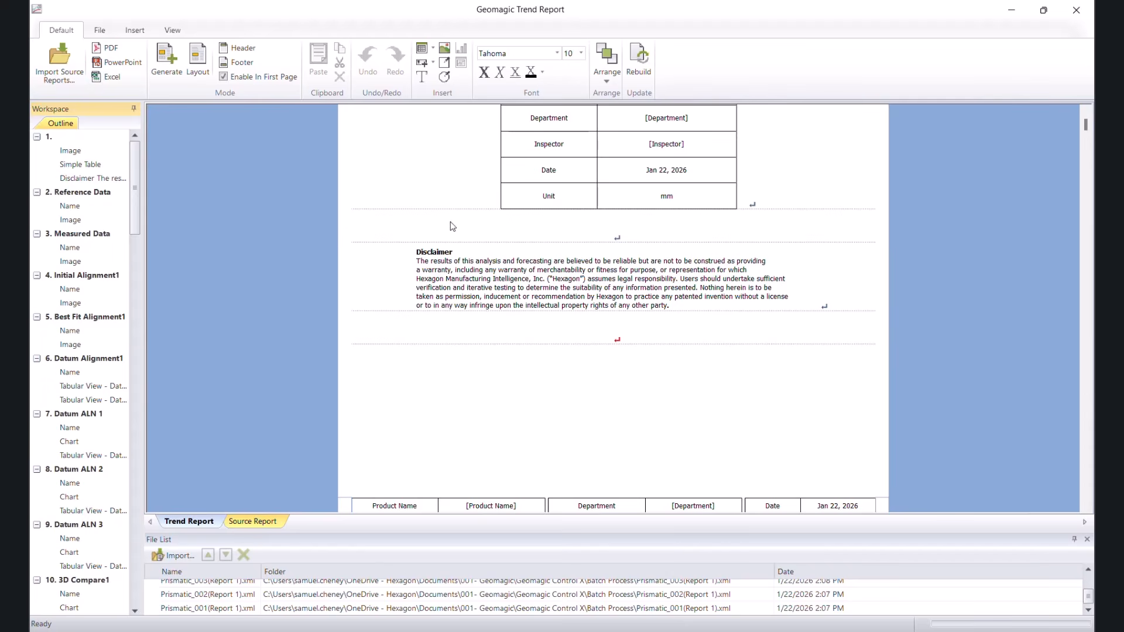
Step: Examine the trend report's cover page and the charts and statistics tables of the 3D Compare1 points
{"action": "scroll", "coordinate": [451, 226], "scroll_direction": "down", "scroll_amount": 4}
{"action": "scroll", "coordinate": [354, 244], "scroll_direction": "up", "scroll_amount": 8}
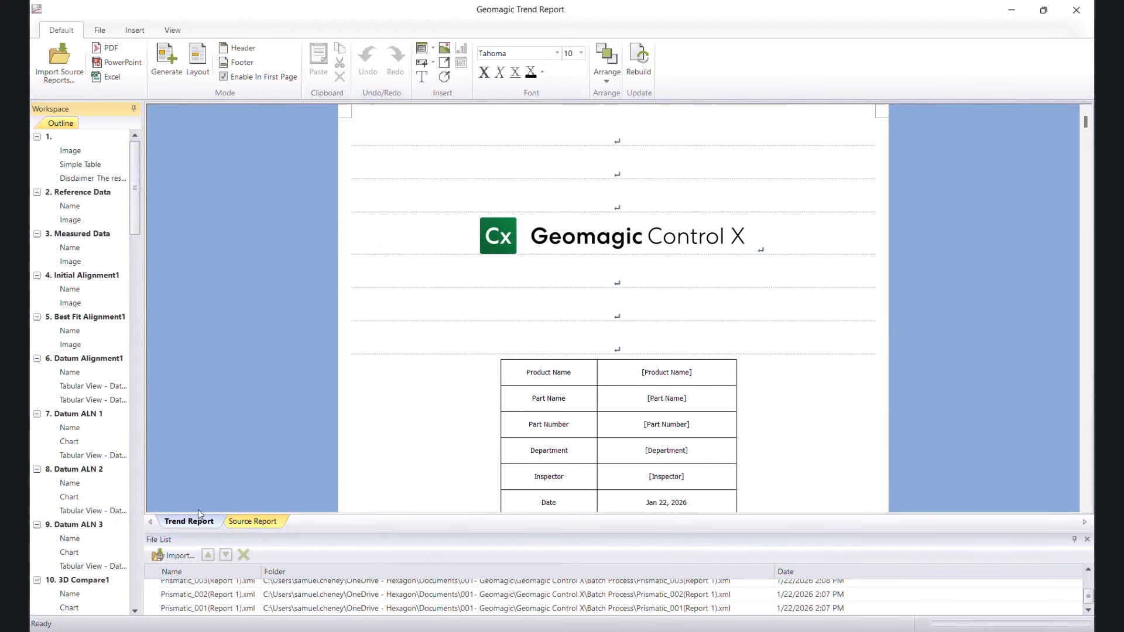
{"action": "left_click_drag", "start_coordinate": [1085, 125], "coordinate": [1072, 250]}
{"action": "scroll", "coordinate": [814, 254], "scroll_direction": "up", "scroll_amount": 5}
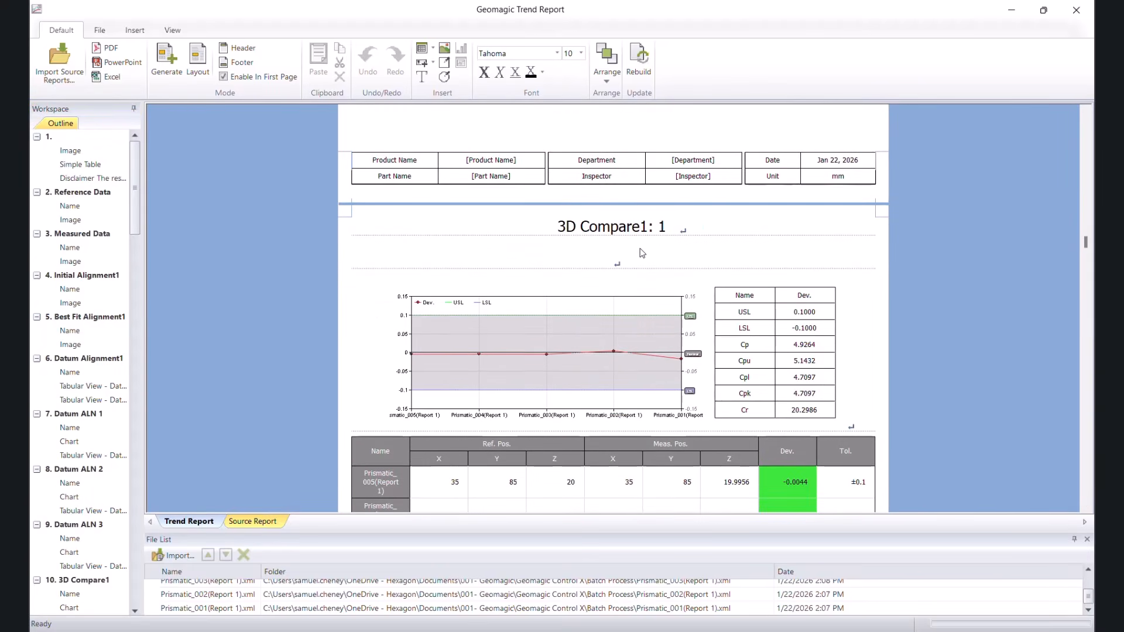
{"action": "scroll", "coordinate": [631, 264], "scroll_direction": "down", "scroll_amount": 3}
{"action": "scroll", "coordinate": [400, 404], "scroll_direction": "down", "scroll_amount": 1}
{"action": "scroll", "coordinate": [400, 422], "scroll_direction": "down", "scroll_amount": 8}
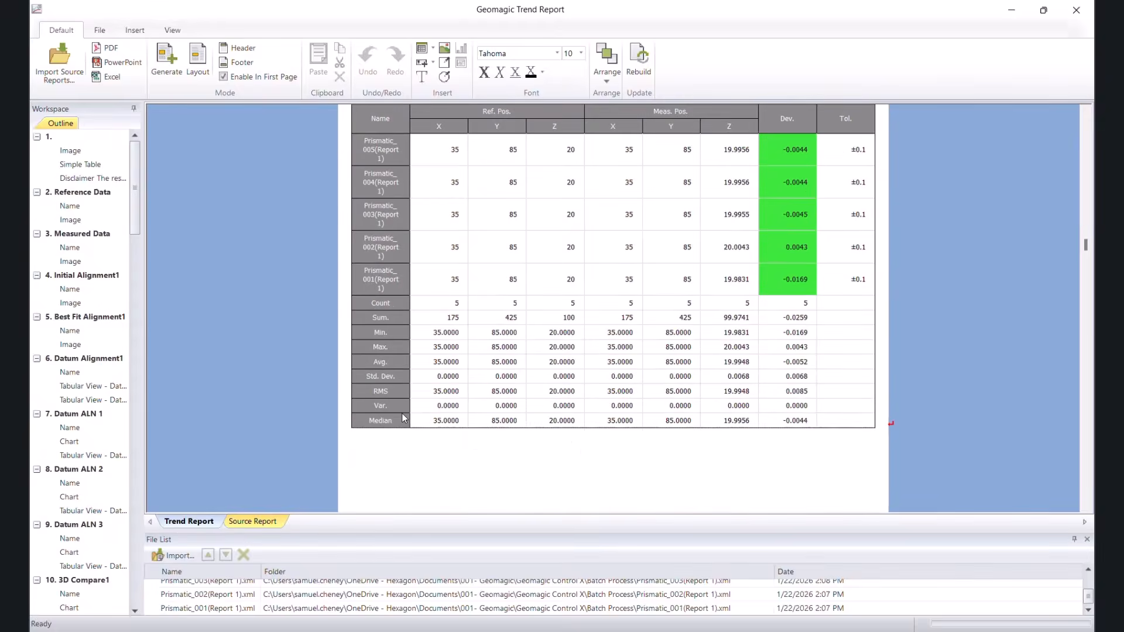
{"action": "scroll", "coordinate": [540, 314], "scroll_direction": "up", "scroll_amount": 3}
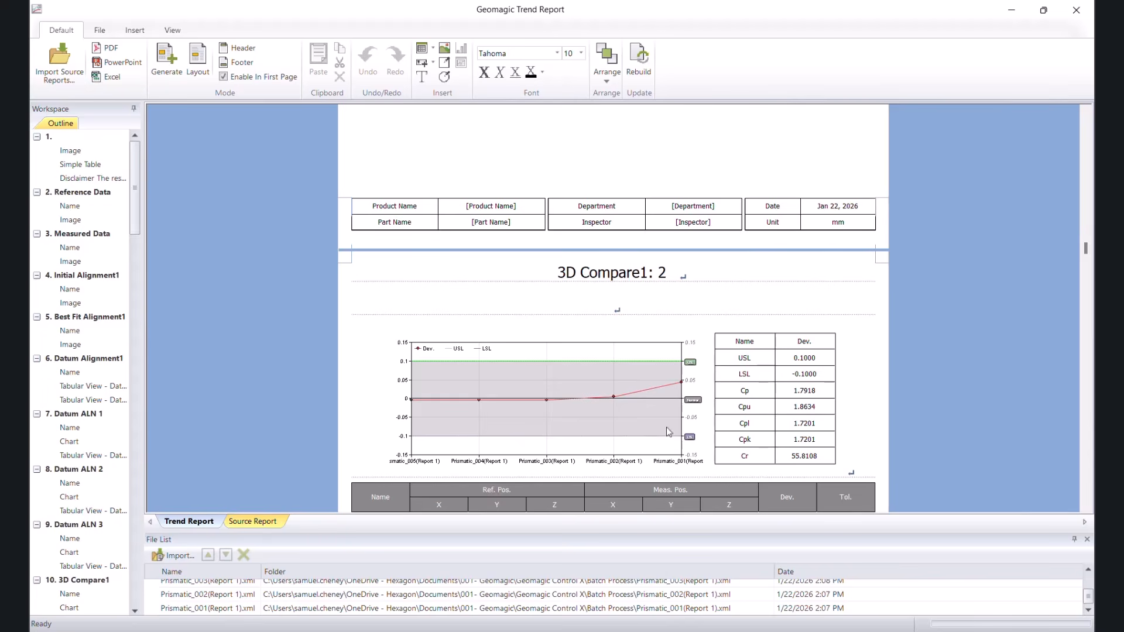
{"action": "scroll", "coordinate": [689, 383], "scroll_direction": "down", "scroll_amount": 15}
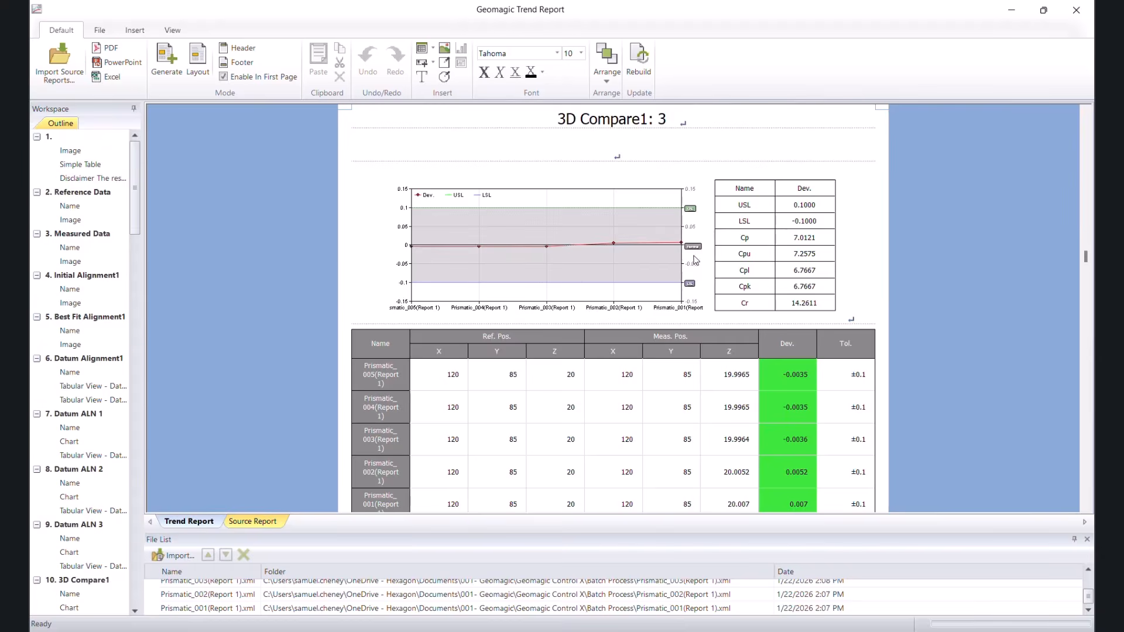
{"action": "scroll", "coordinate": [682, 307], "scroll_direction": "down", "scroll_amount": 15}
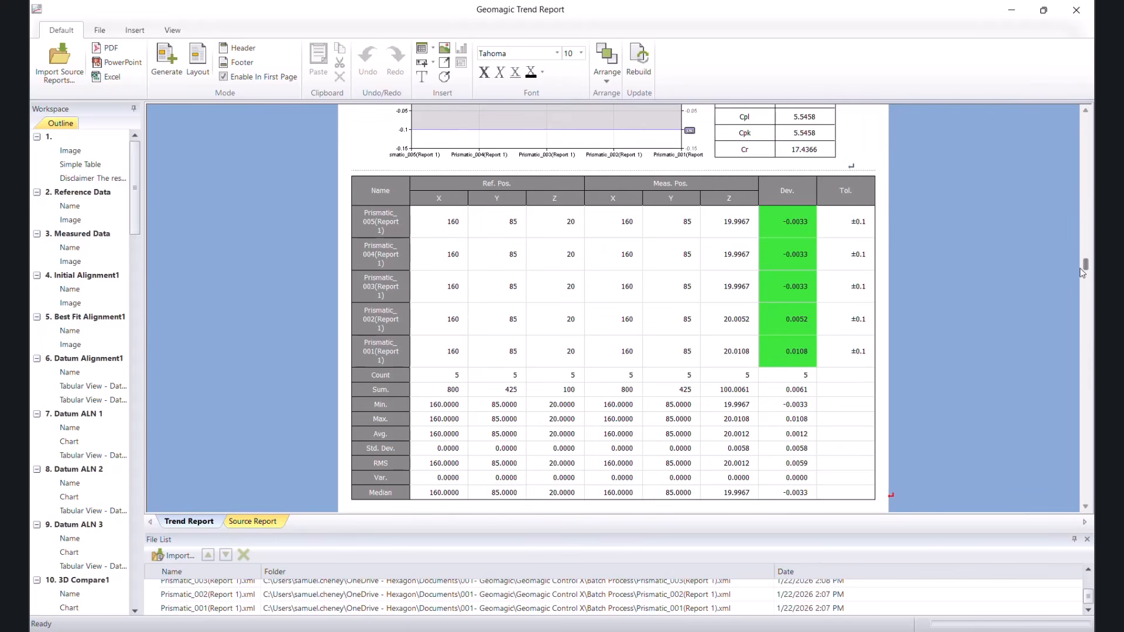
Step: Examine the trend charts and statistics of Linear Dim.1, Linear Dim.2, Linear Dim.5 and Radial Dim.1
{"action": "left_click_drag", "start_coordinate": [1083, 273], "coordinate": [1080, 335]}
{"action": "scroll", "coordinate": [697, 334], "scroll_direction": "down", "scroll_amount": 10}
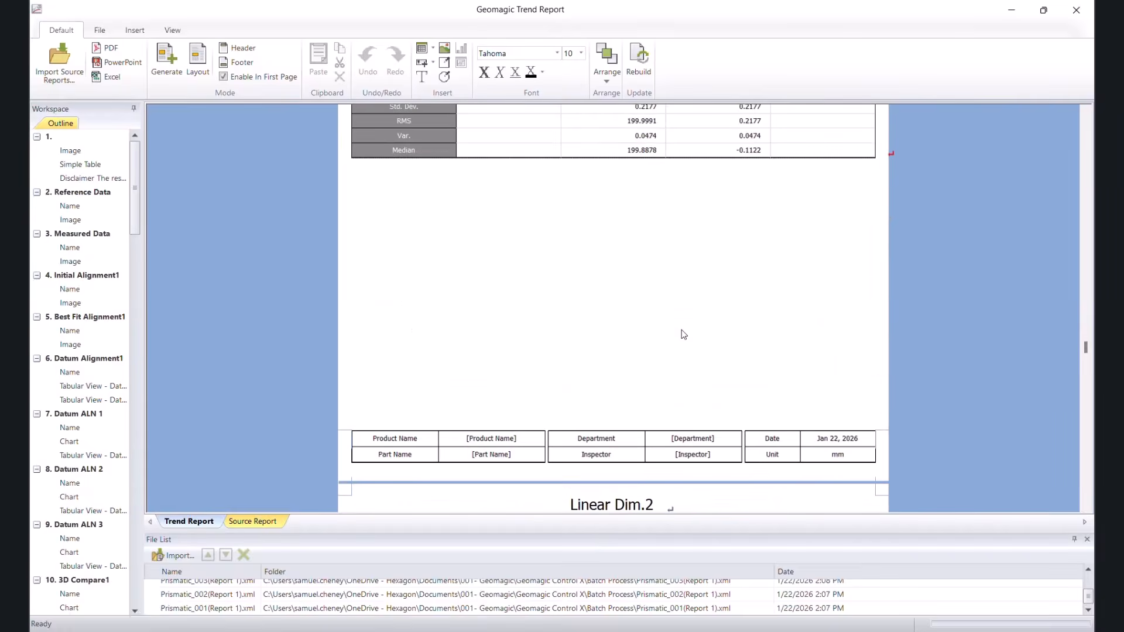
{"action": "scroll", "coordinate": [683, 331], "scroll_direction": "up", "scroll_amount": 8}
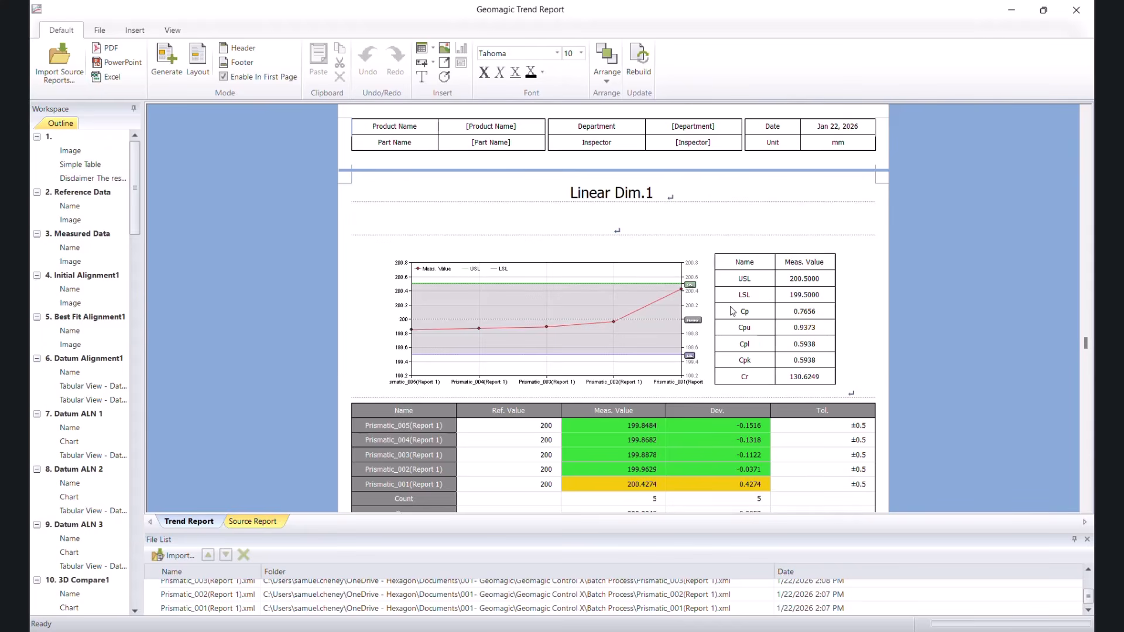
{"action": "scroll", "coordinate": [731, 311], "scroll_direction": "down", "scroll_amount": 20}
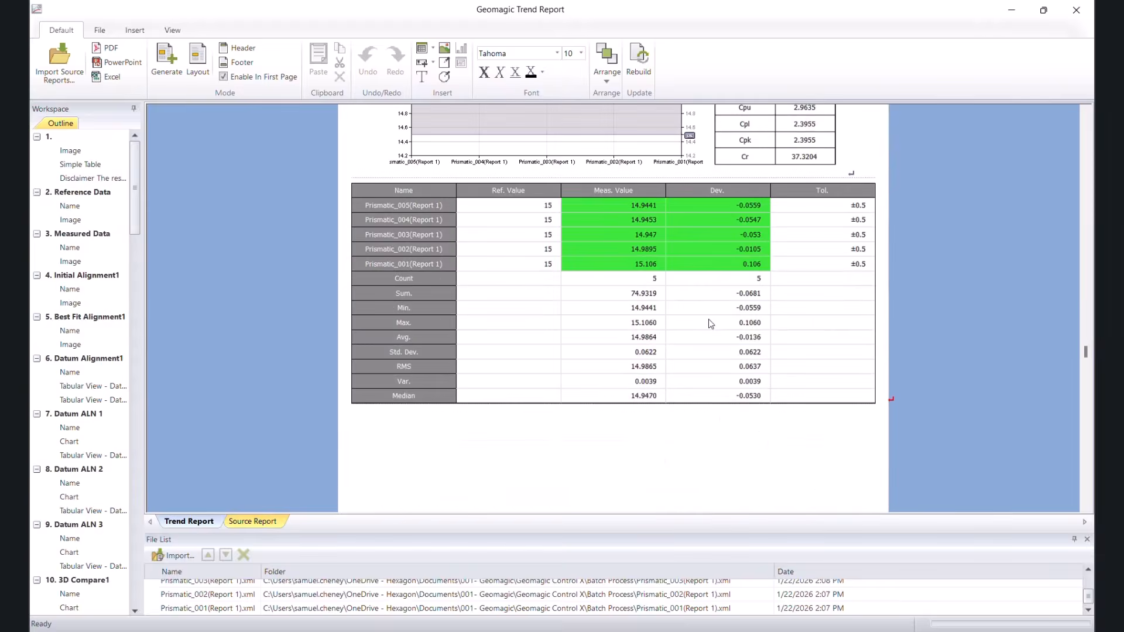
{"action": "scroll", "coordinate": [708, 319], "scroll_direction": "down", "scroll_amount": 3}
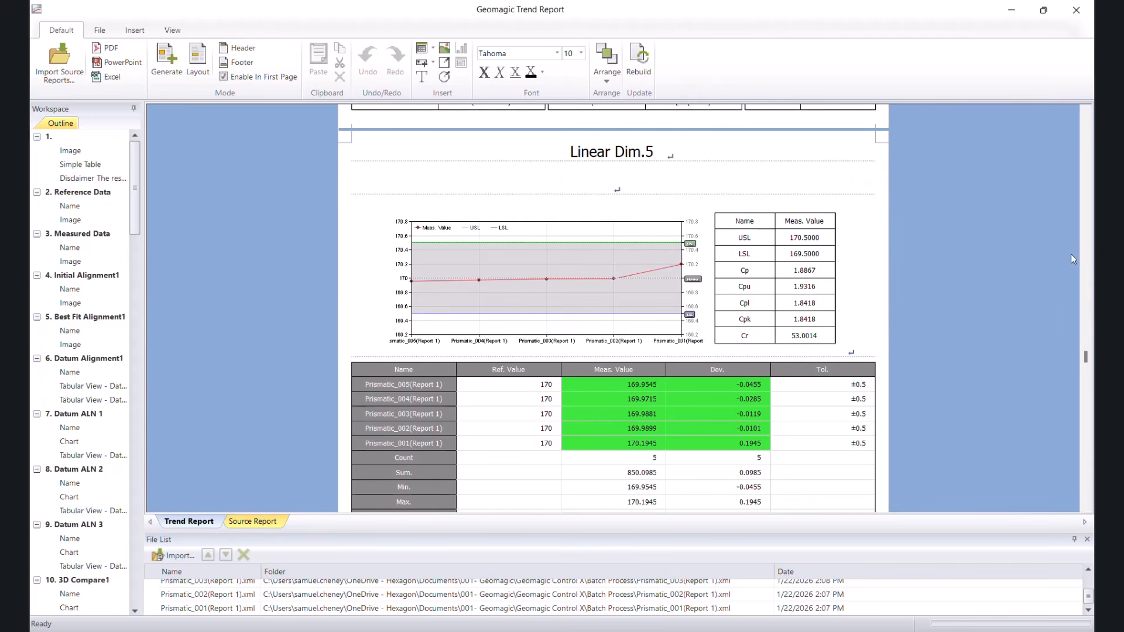
{"action": "left_click_drag", "start_coordinate": [1089, 370], "coordinate": [1088, 388]}
{"action": "scroll", "coordinate": [714, 378], "scroll_direction": "up", "scroll_amount": 2}
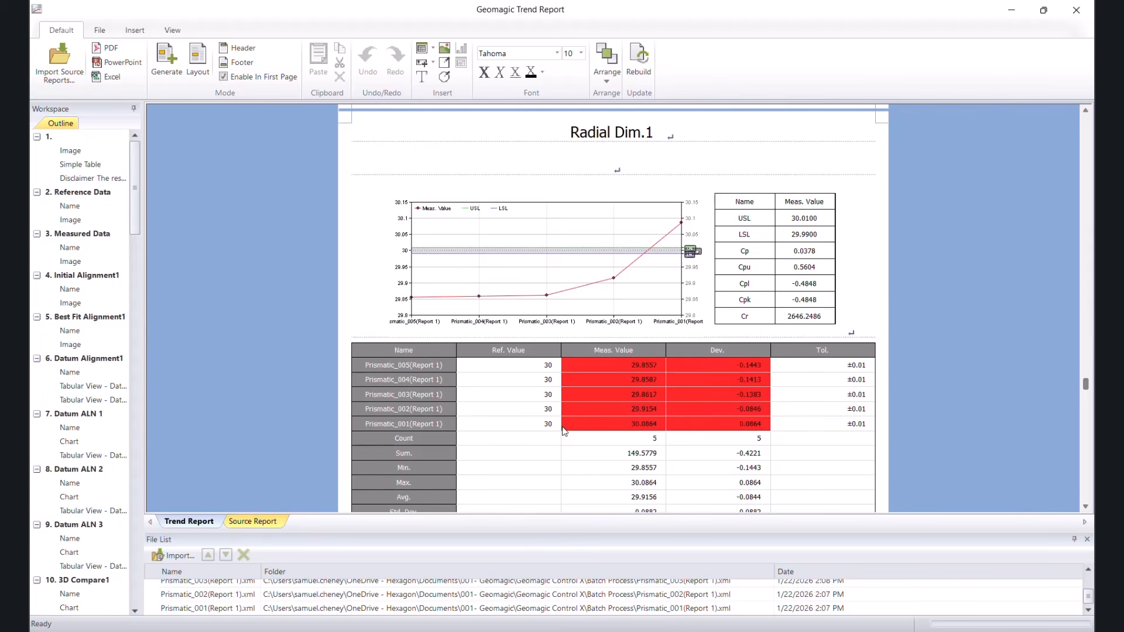
{"action": "scroll", "coordinate": [697, 328], "scroll_direction": "down", "scroll_amount": 6}
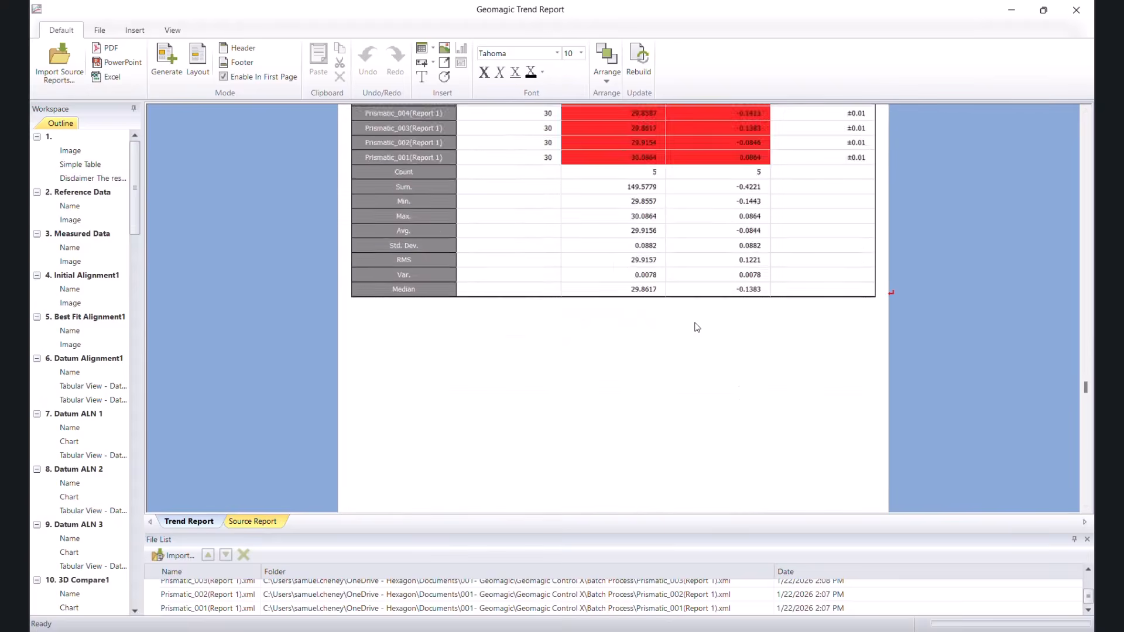
Step: Examine the trend charts, capability values and statistics tables of Linear Dim.9 through Linear Dim.12 in the trend report
{"action": "scroll", "coordinate": [695, 345], "scroll_direction": "down", "scroll_amount": 7}
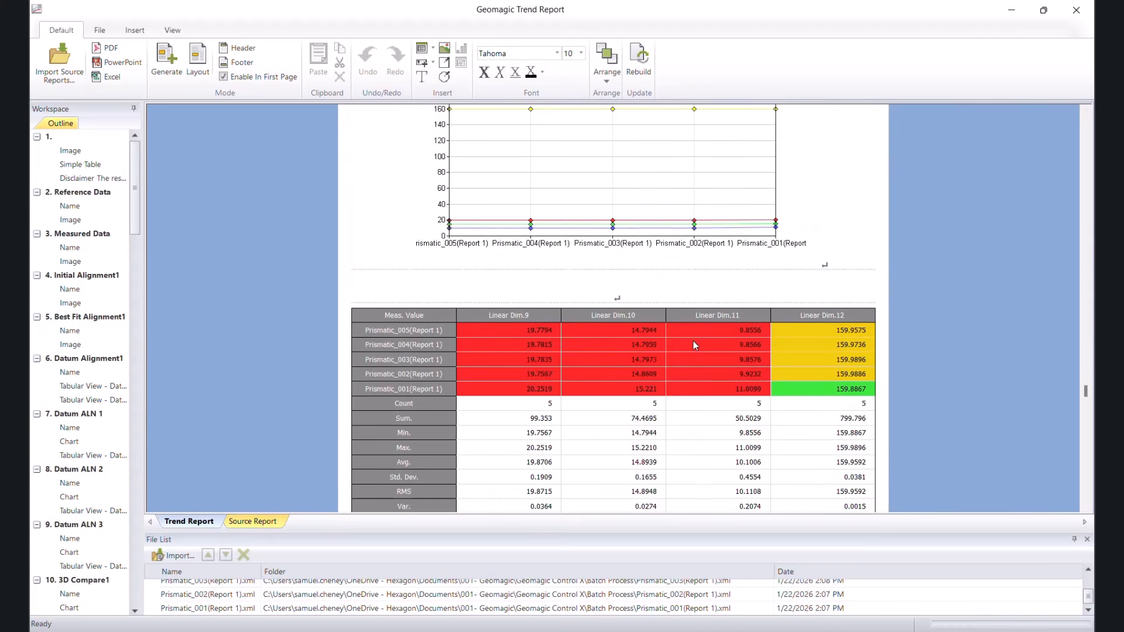
{"action": "scroll", "coordinate": [694, 340], "scroll_direction": "up", "scroll_amount": 3}
{"action": "scroll", "coordinate": [550, 404], "scroll_direction": "down", "scroll_amount": 3}
{"action": "scroll", "coordinate": [521, 389], "scroll_direction": "down", "scroll_amount": 10}
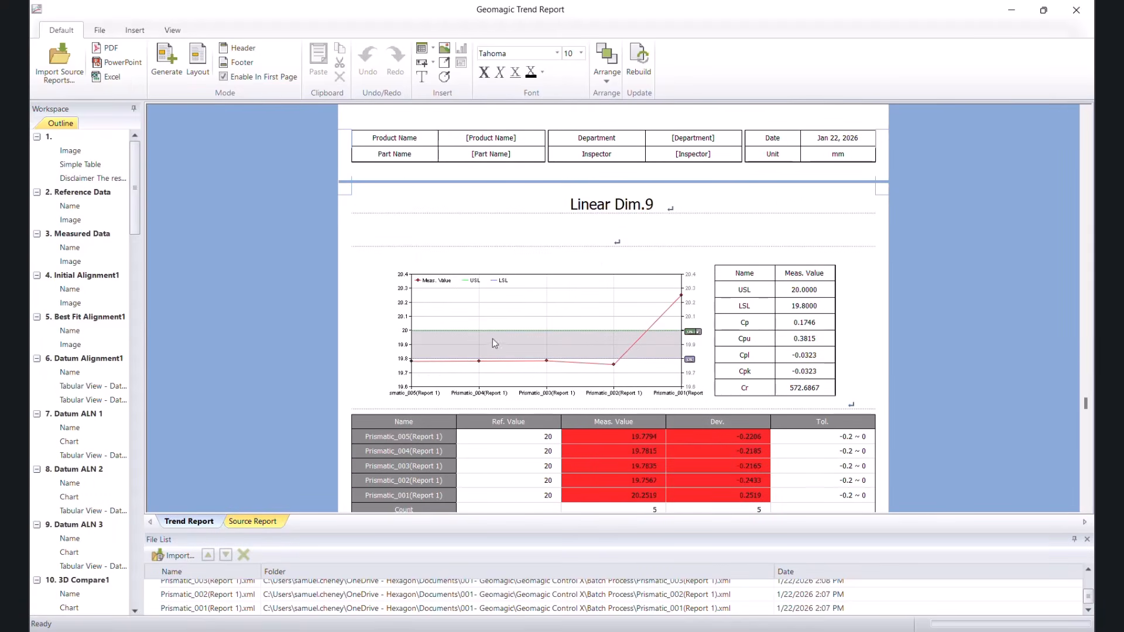
{"action": "scroll", "coordinate": [606, 379], "scroll_direction": "down", "scroll_amount": 15}
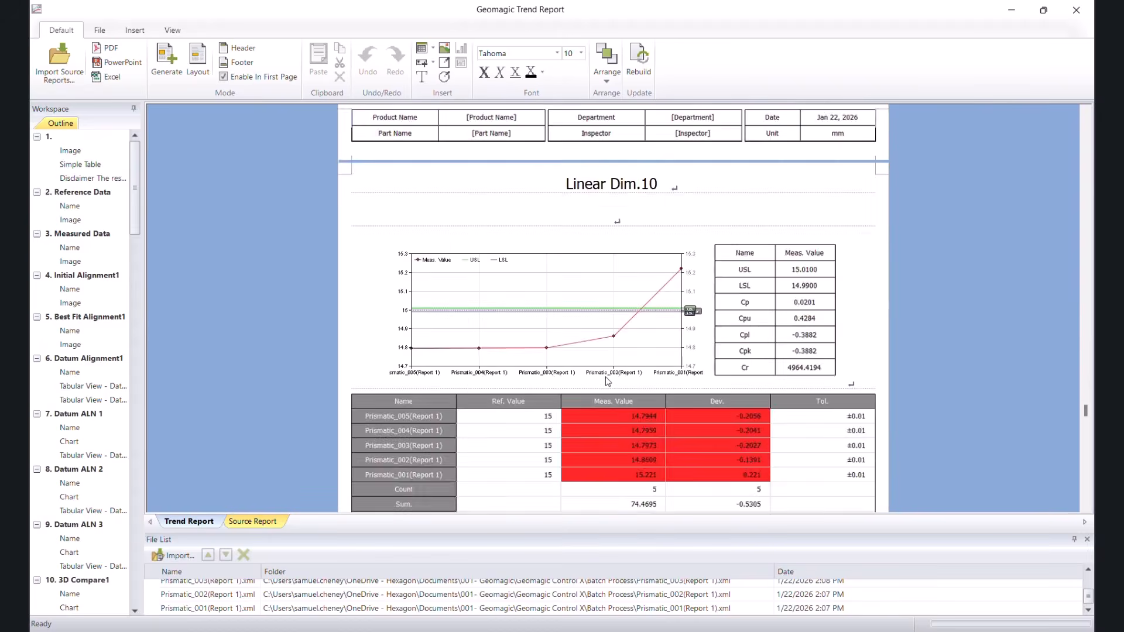
{"action": "scroll", "coordinate": [606, 384], "scroll_direction": "down", "scroll_amount": 5}
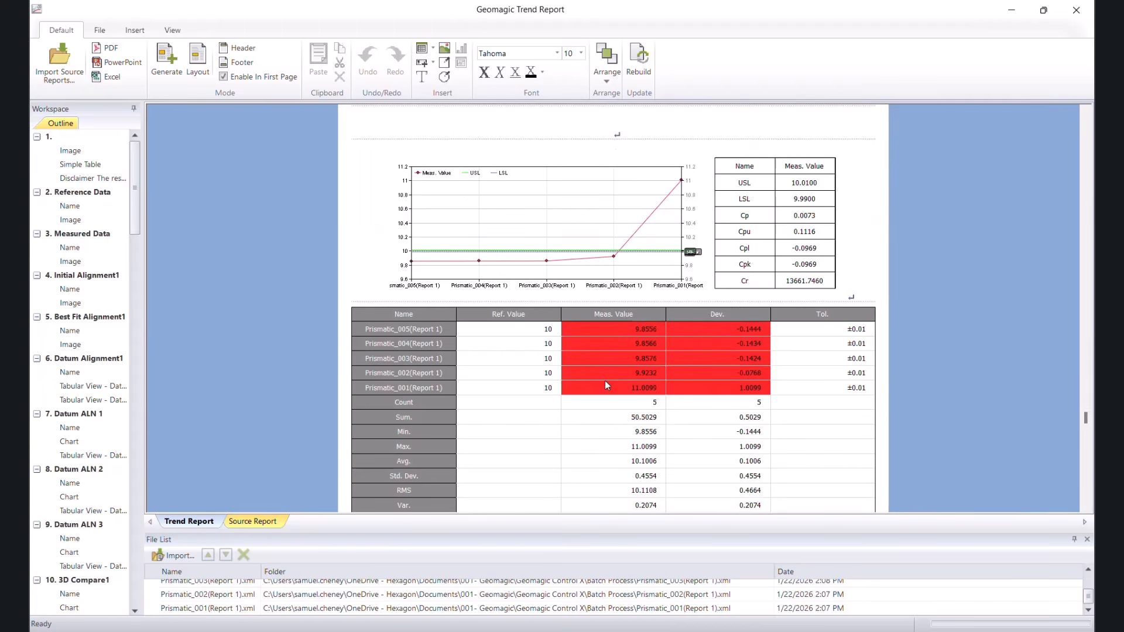
{"action": "scroll", "coordinate": [545, 319], "scroll_direction": "down", "scroll_amount": 6}
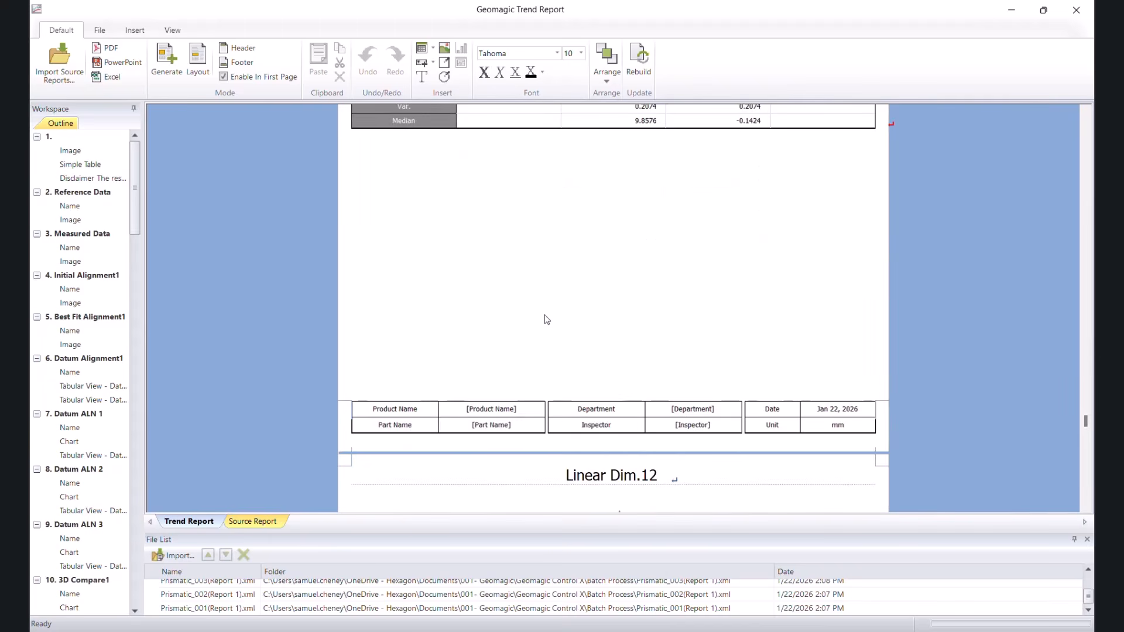
{"action": "scroll", "coordinate": [546, 319], "scroll_direction": "down", "scroll_amount": 4}
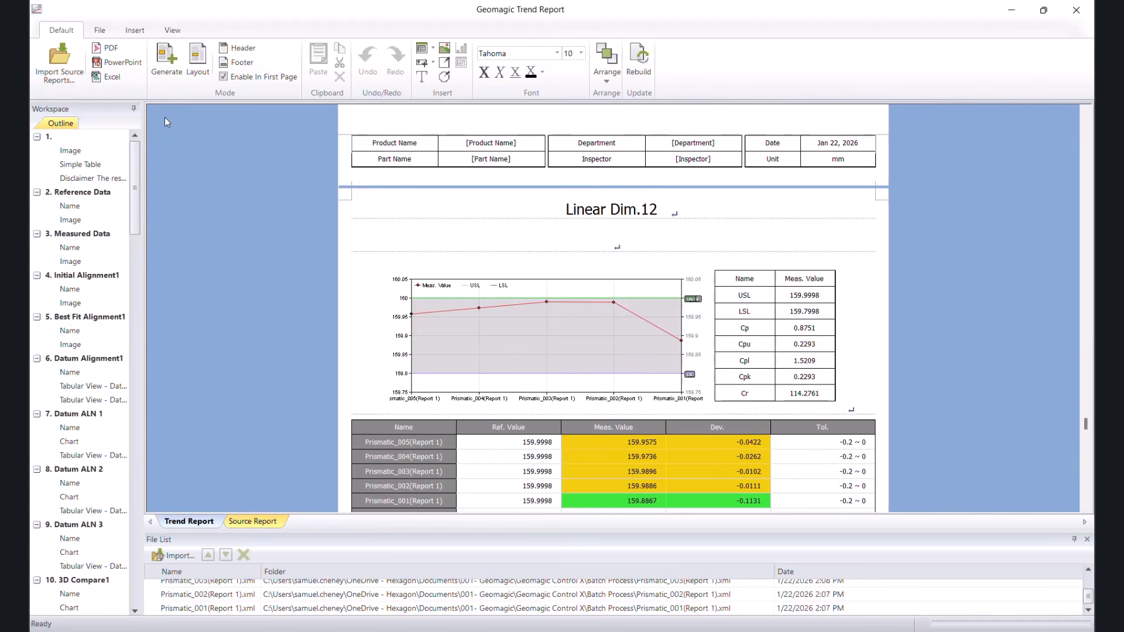
{"action": "scroll", "coordinate": [582, 260], "scroll_direction": "down", "scroll_amount": 10}
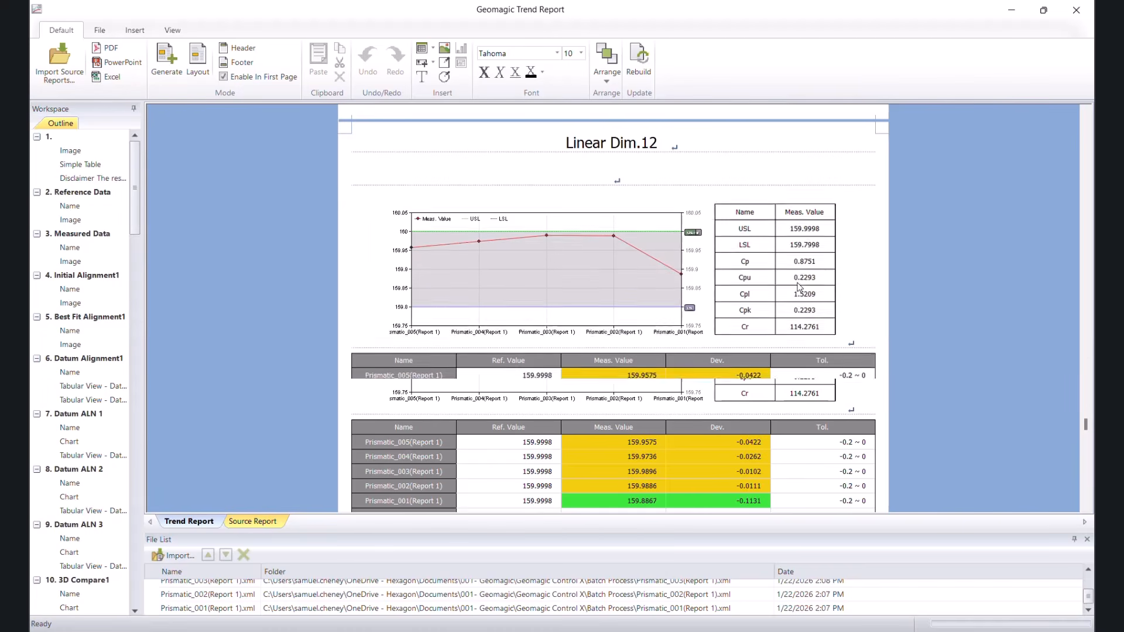
{"action": "scroll", "coordinate": [581, 263], "scroll_direction": "up", "scroll_amount": 5}
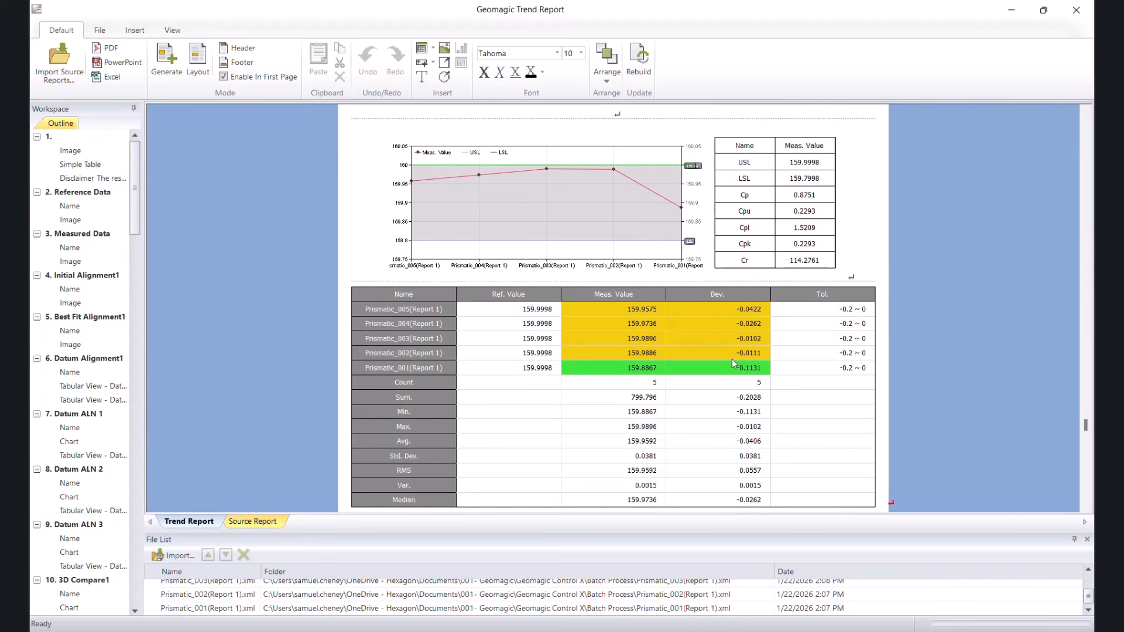
{"action": "scroll", "coordinate": [685, 341], "scroll_direction": "up", "scroll_amount": 1}
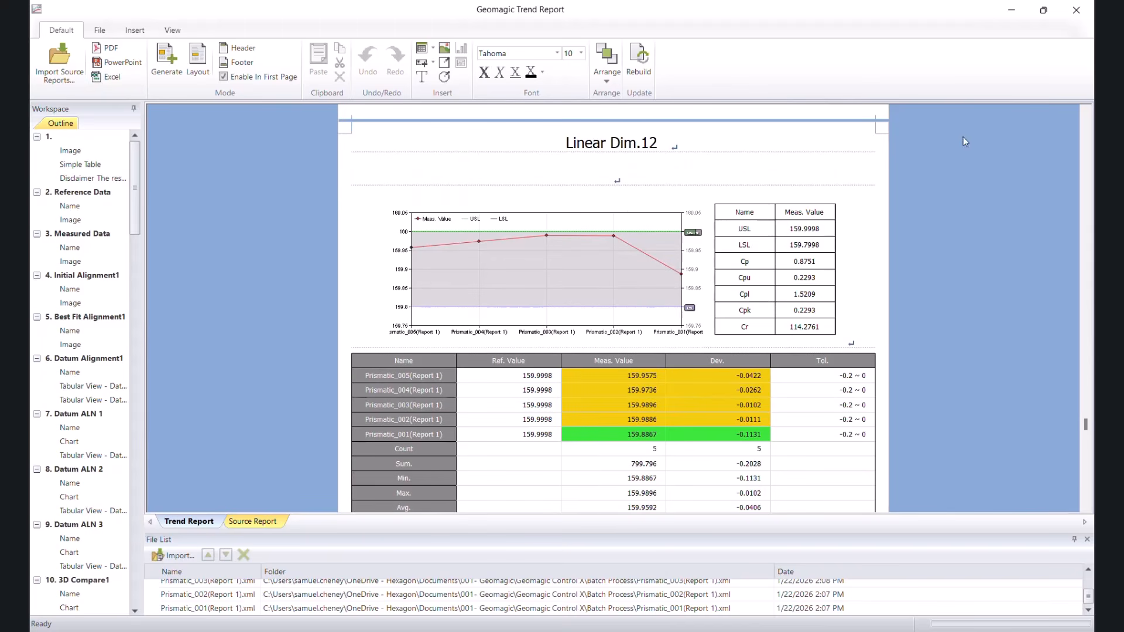
Step: Close the trend report and open the AUTOMATION folder on the Desktop in File Explorer
{"action": "left_click", "coordinate": [1075, 10]}
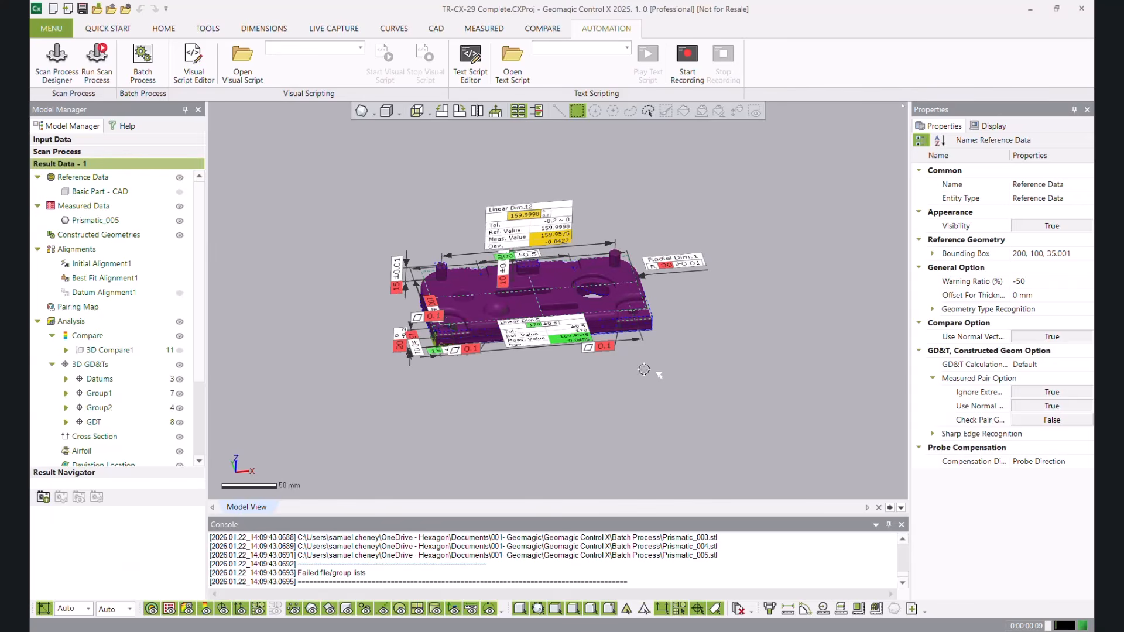
{"action": "right_click_drag", "start_coordinate": [650, 366], "coordinate": [683, 317]}
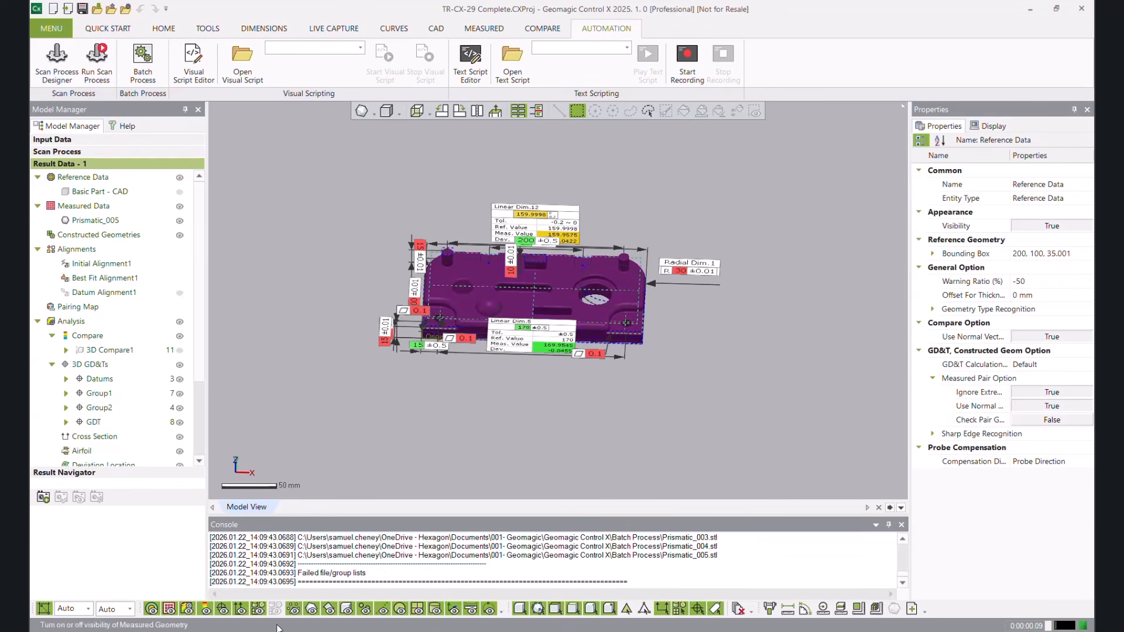
{"action": "left_click", "coordinate": [339, 631]}
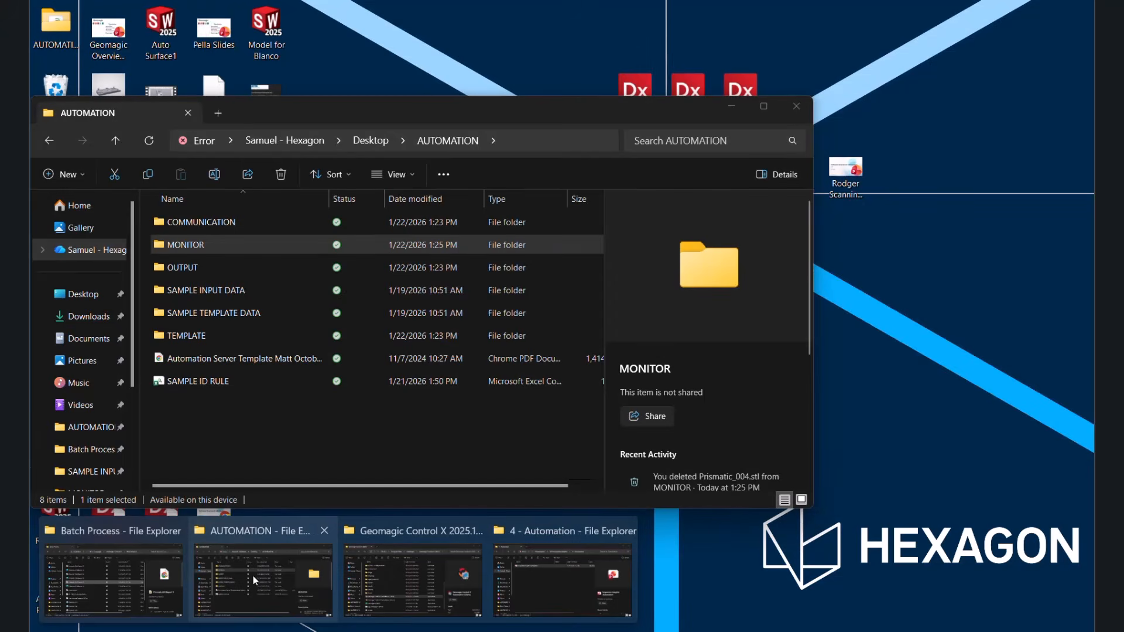
{"action": "left_click", "coordinate": [253, 575]}
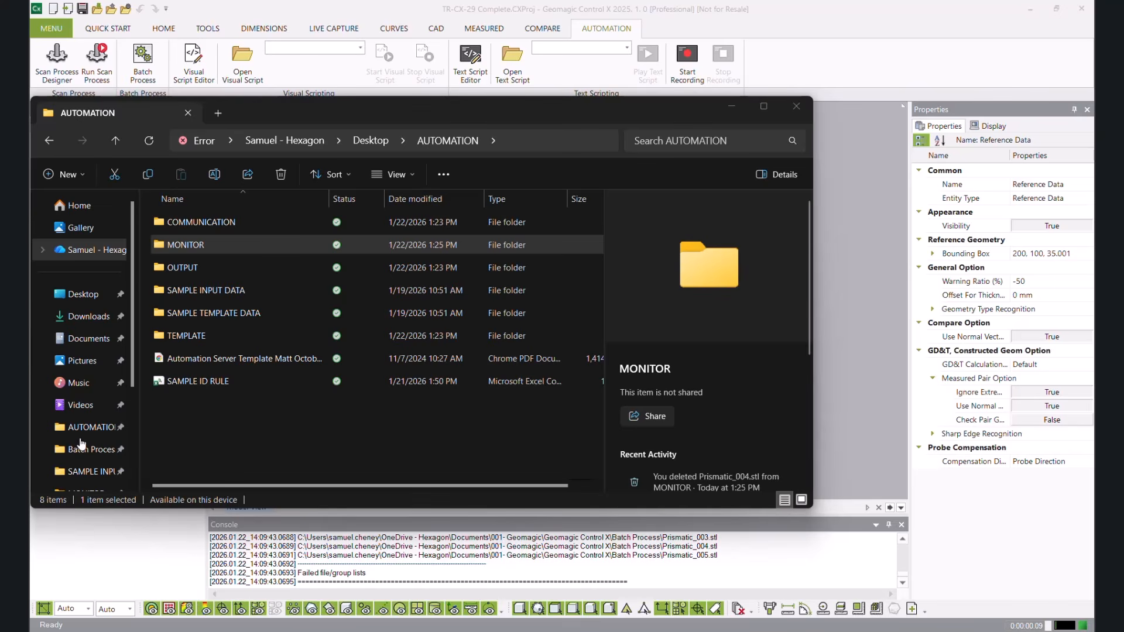
{"action": "left_click_drag", "start_coordinate": [346, 112], "coordinate": [397, 111]}
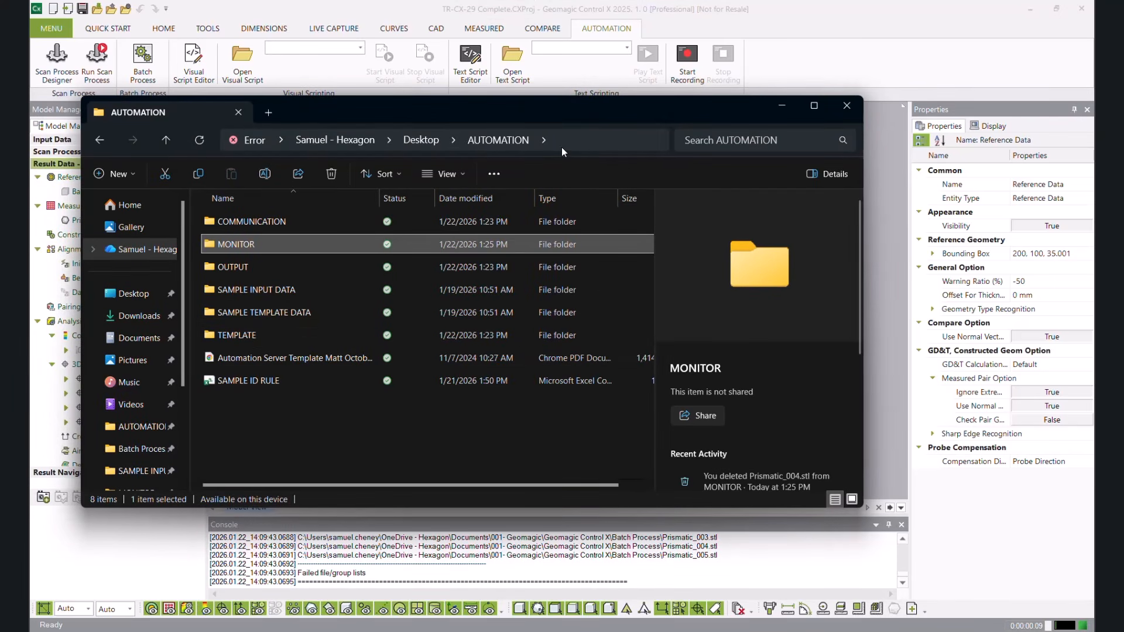
{"action": "left_click", "coordinate": [437, 142]}
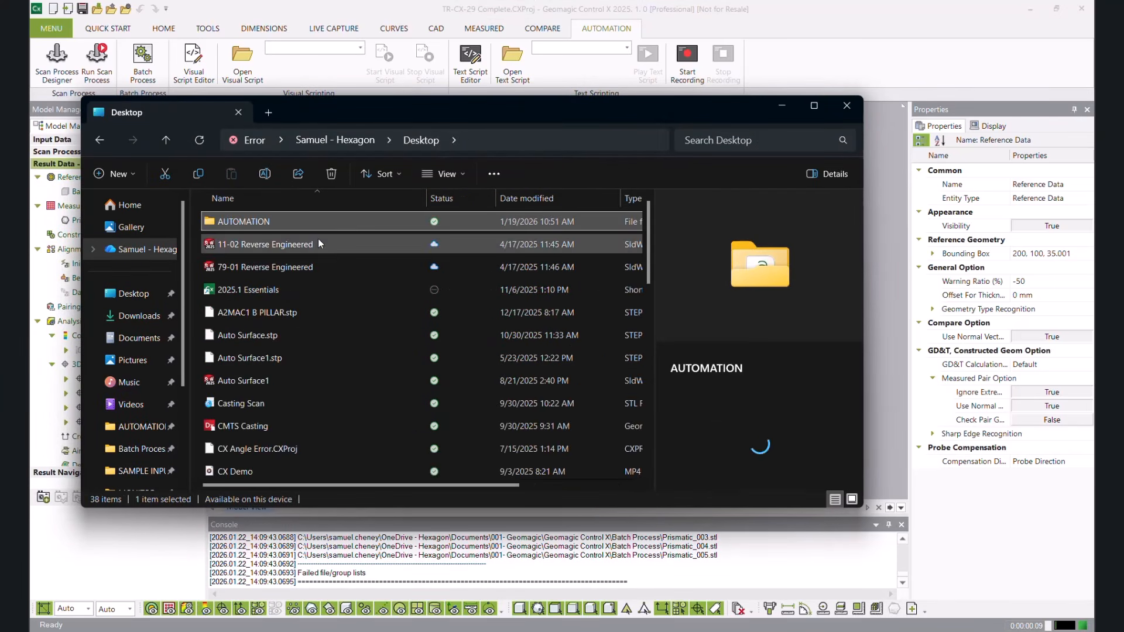
{"action": "double_click", "coordinate": [288, 226]}
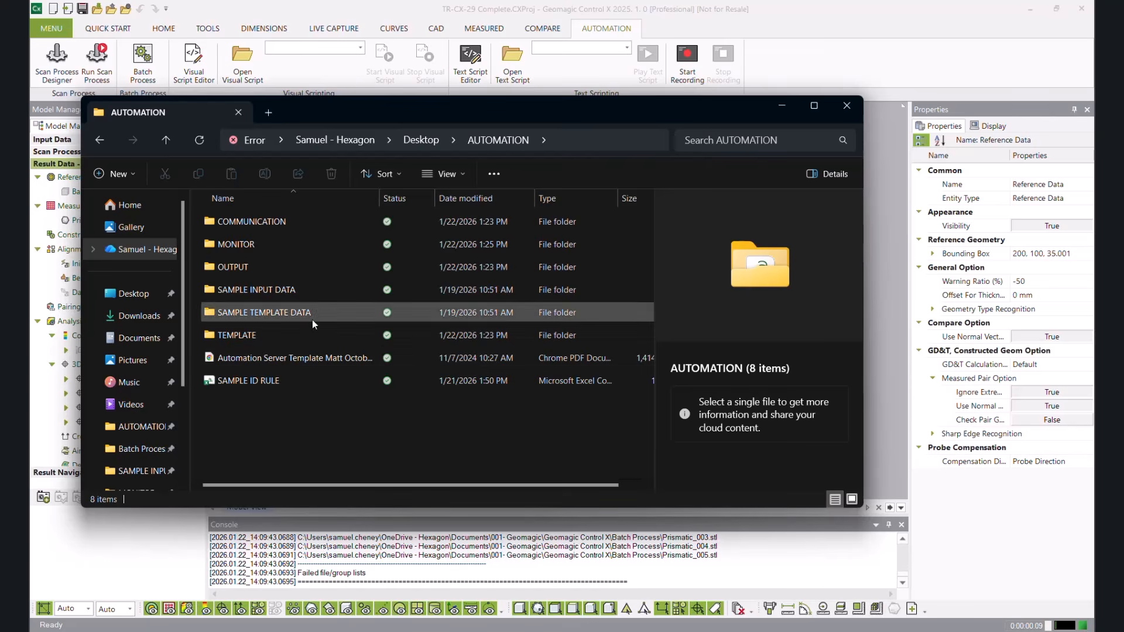
Step: Check the MONITOR folder's contents and delete all Prismatic_001 and Prismatic_002 report files from the OUTPUT folder
{"action": "double_click", "coordinate": [261, 243]}
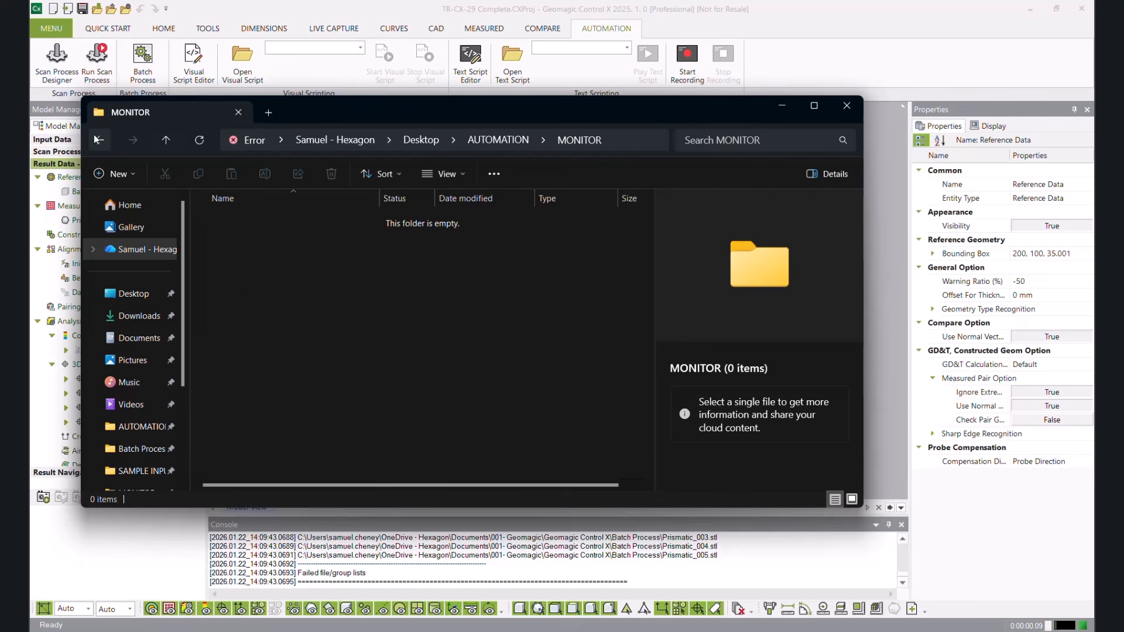
{"action": "key", "text": "alt+Left"}
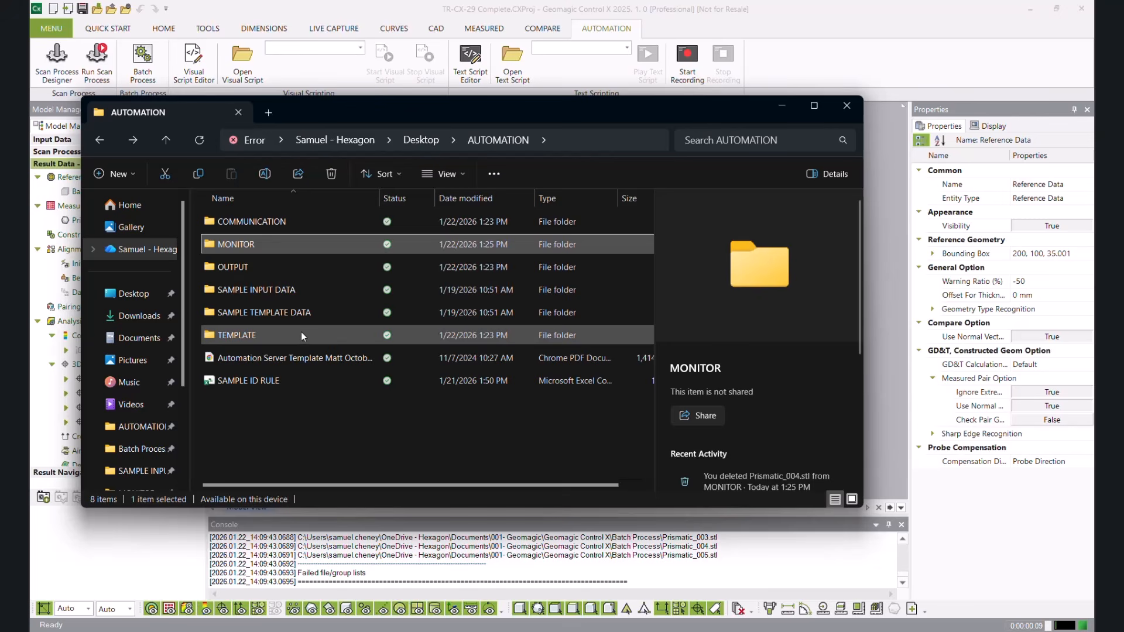
{"action": "double_click", "coordinate": [286, 261]}
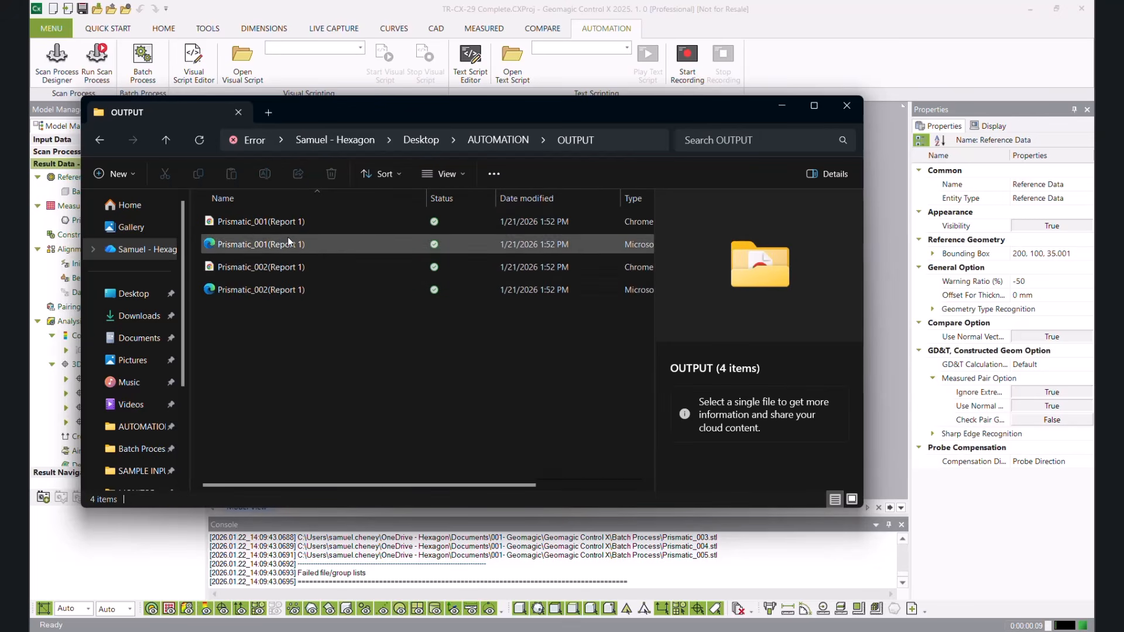
{"action": "left_click_drag", "start_coordinate": [288, 334], "coordinate": [288, 213]}
{"action": "key", "text": "Delete"}
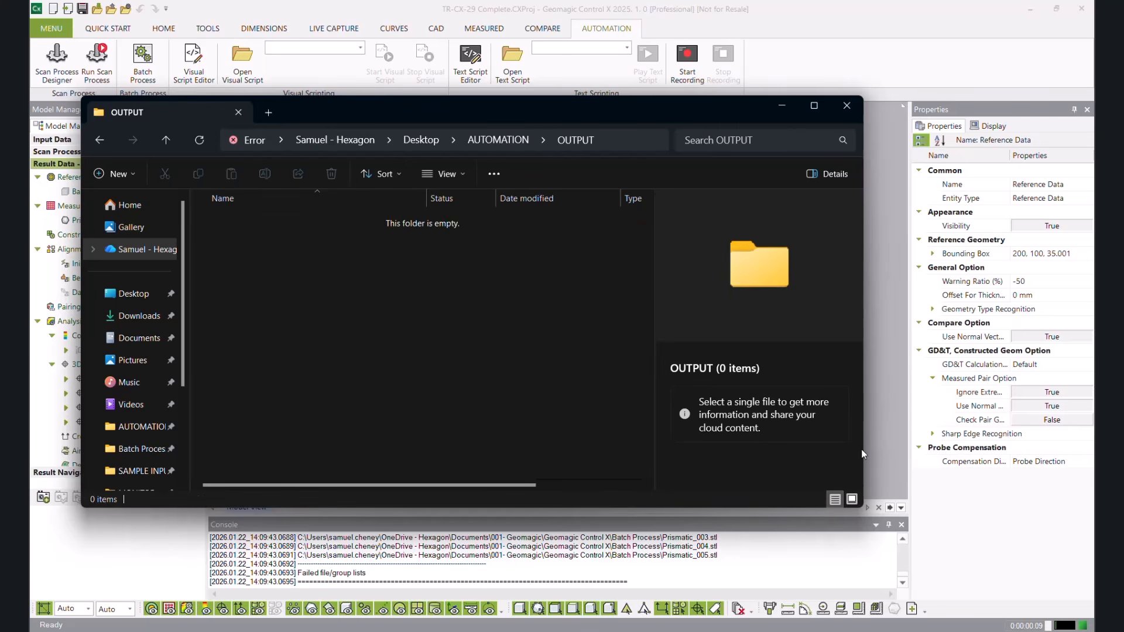
{"action": "left_click", "coordinate": [100, 139]}
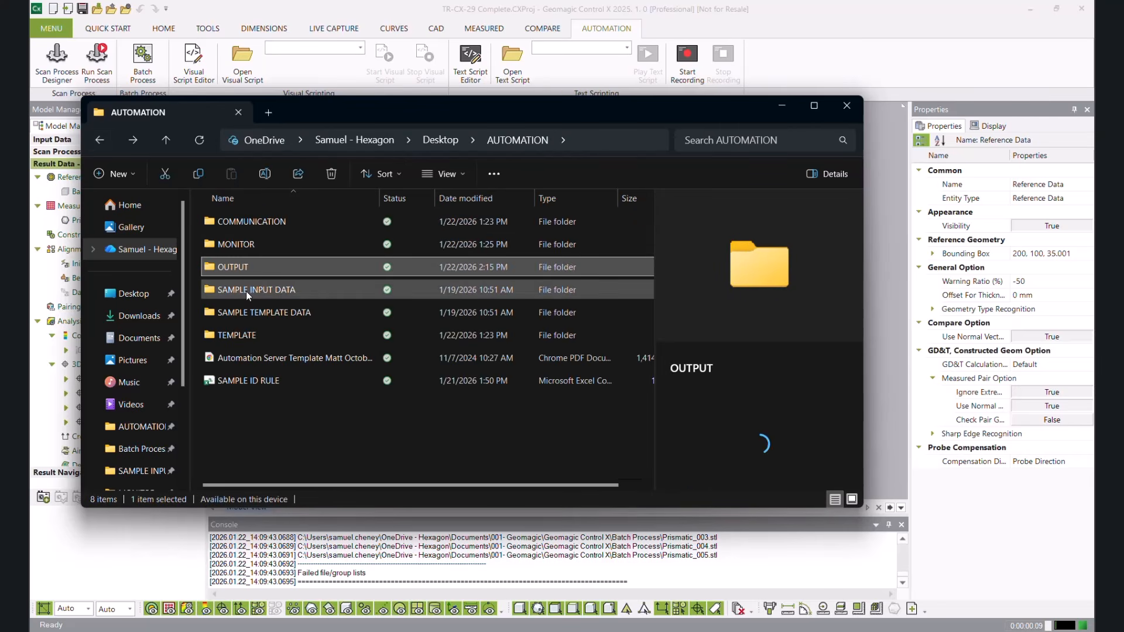
Step: Check which project file the TEMPLATE folder contains and return to the AUTOMATION folder
{"action": "left_click", "coordinate": [273, 334]}
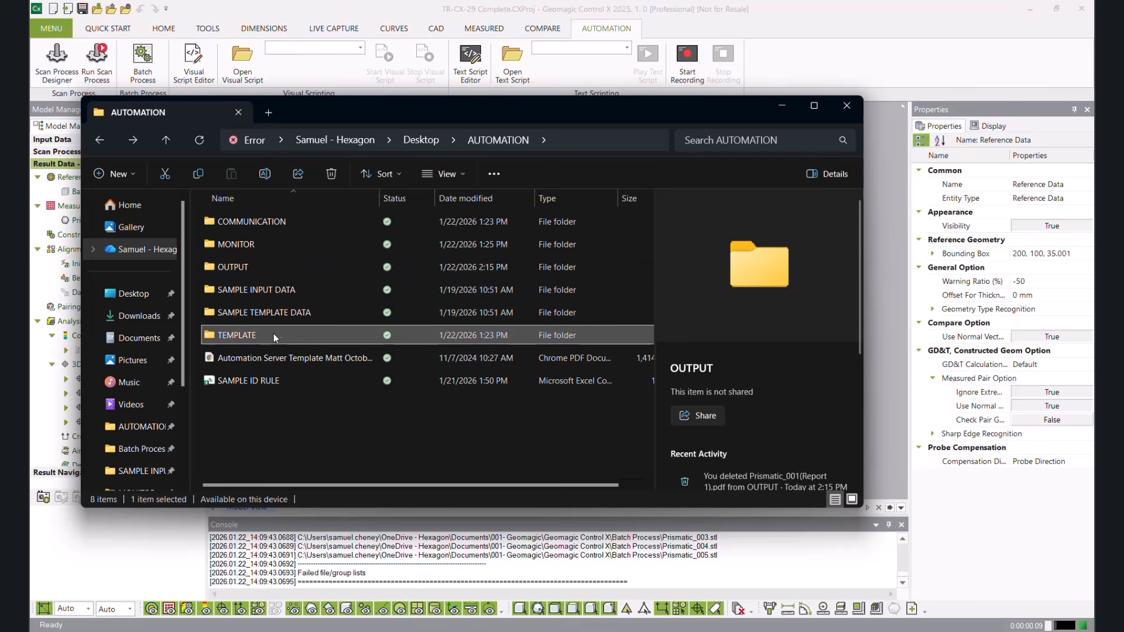
{"action": "double_click", "coordinate": [273, 334]}
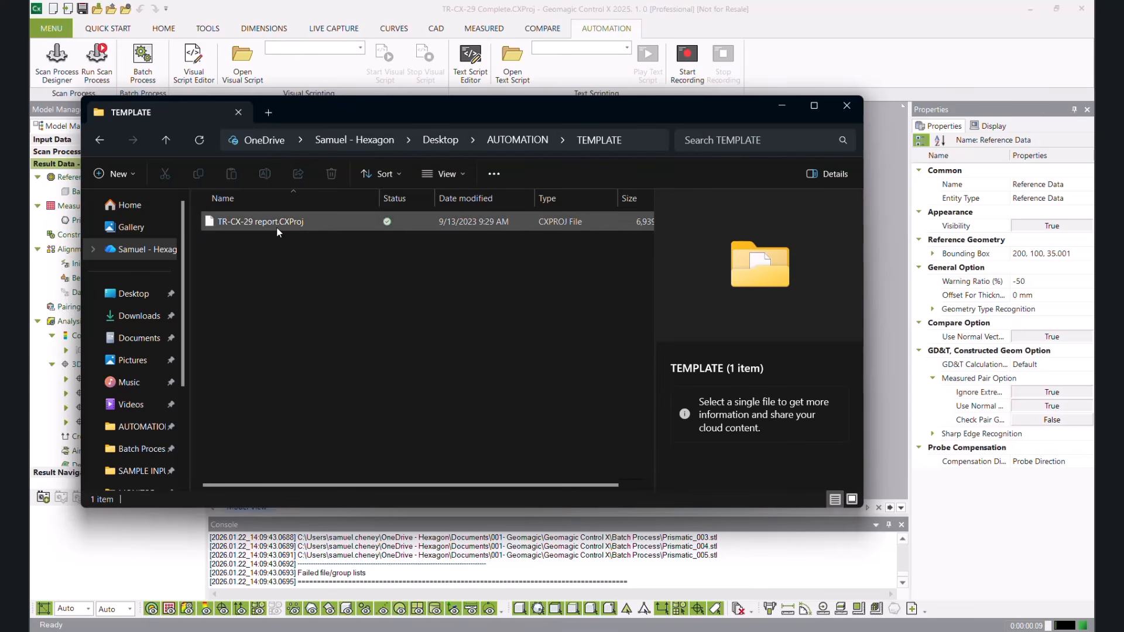
{"action": "left_click", "coordinate": [101, 140]}
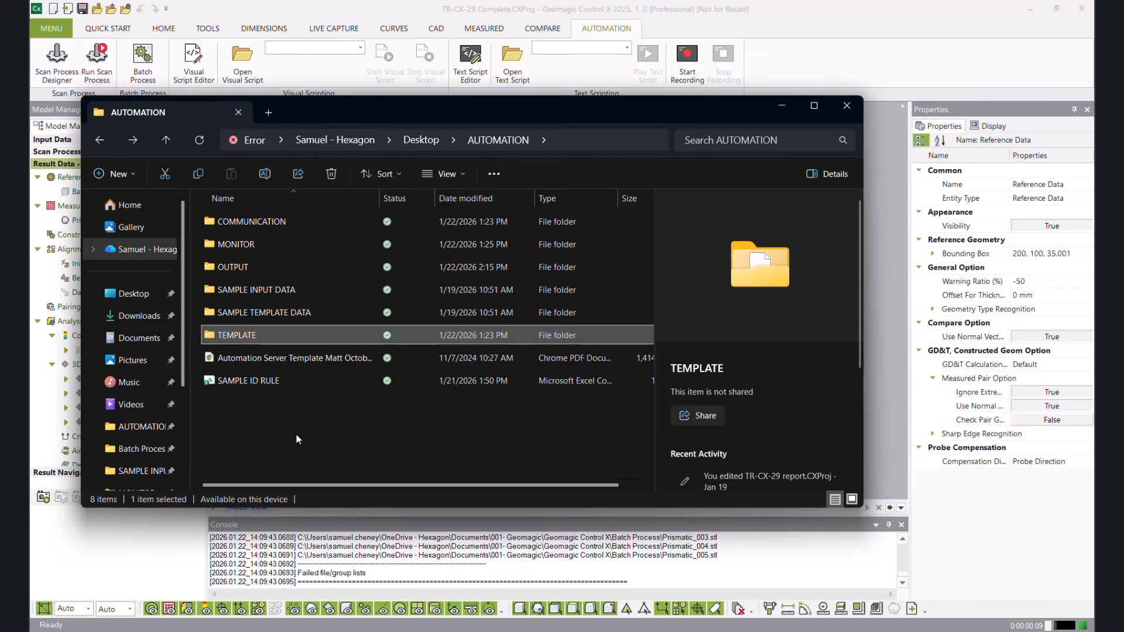
Step: Launch Geomagic Control X Automation (Server) from the Geomagic Control X 2025.1 program folder in Single Source mode
{"action": "left_click", "coordinate": [338, 631]}
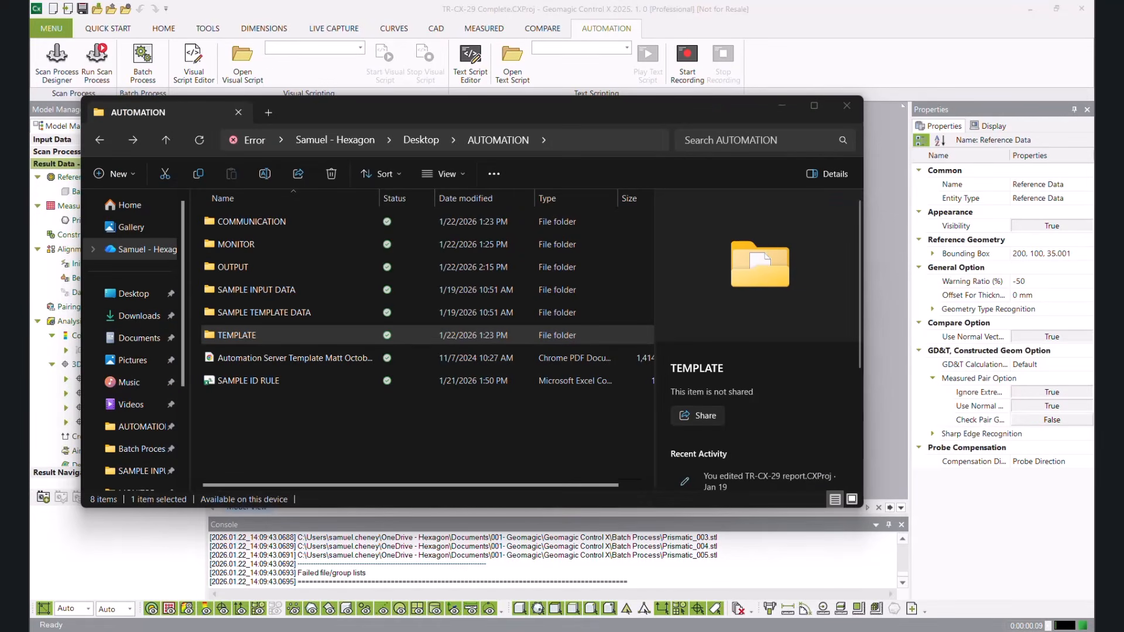
{"action": "left_click_drag", "start_coordinate": [30, 150], "coordinate": [378, 124]}
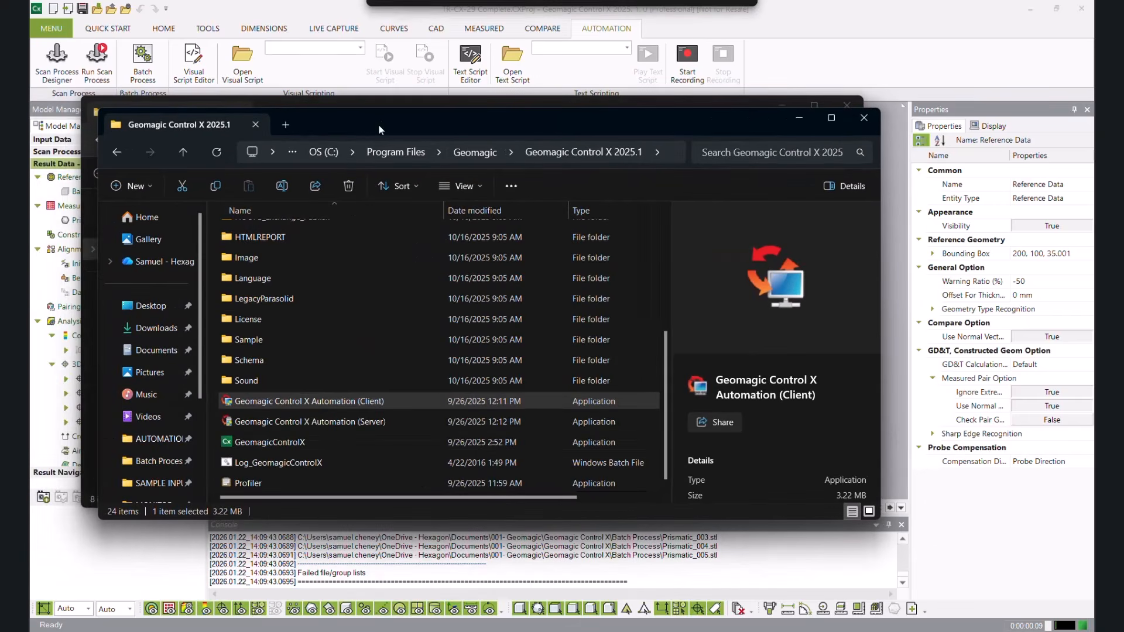
{"action": "left_click", "coordinate": [329, 422]}
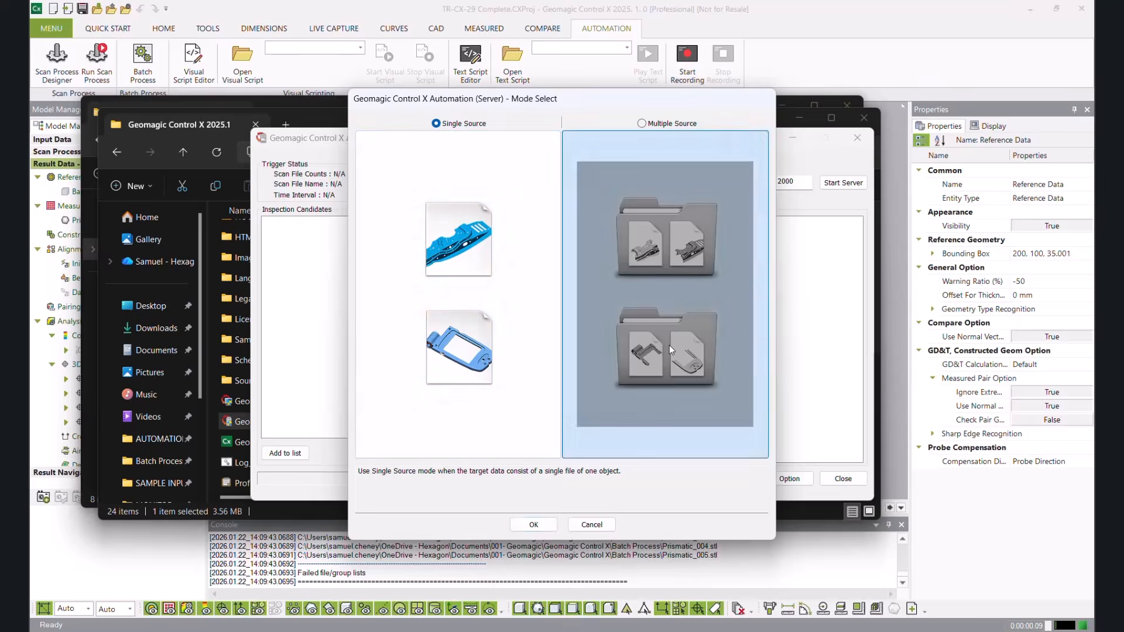
{"action": "left_click", "coordinate": [670, 346]}
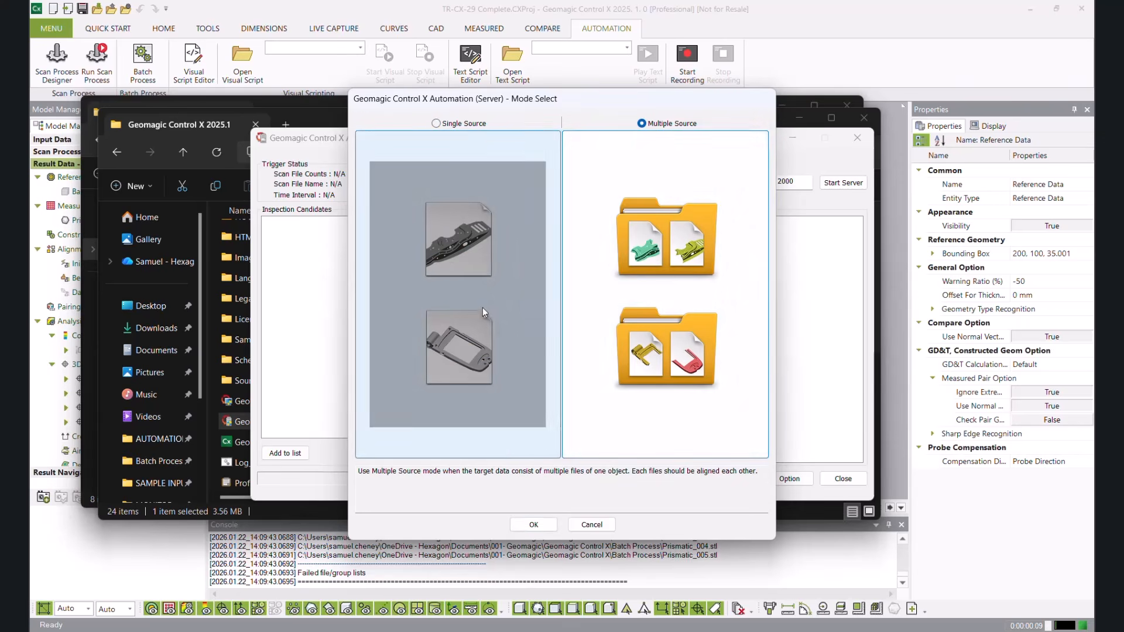
{"action": "left_click", "coordinate": [482, 308]}
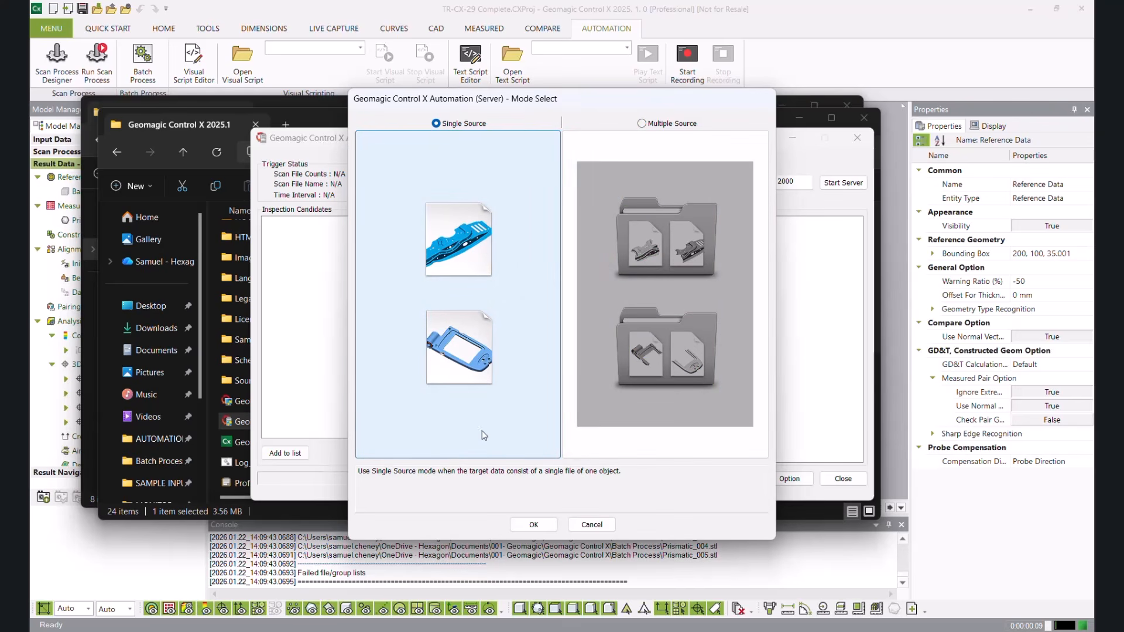
{"action": "left_click", "coordinate": [533, 524]}
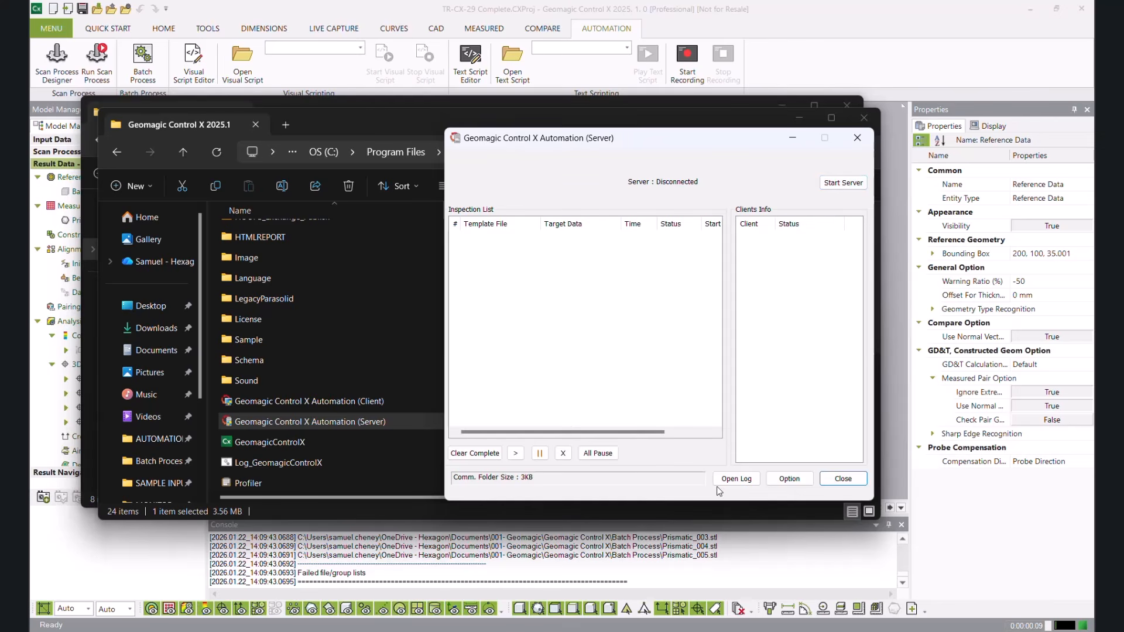
Step: Open the server options and check which connection methods are offered, leaving Shared File Comm. selected
{"action": "left_click", "coordinate": [791, 479]}
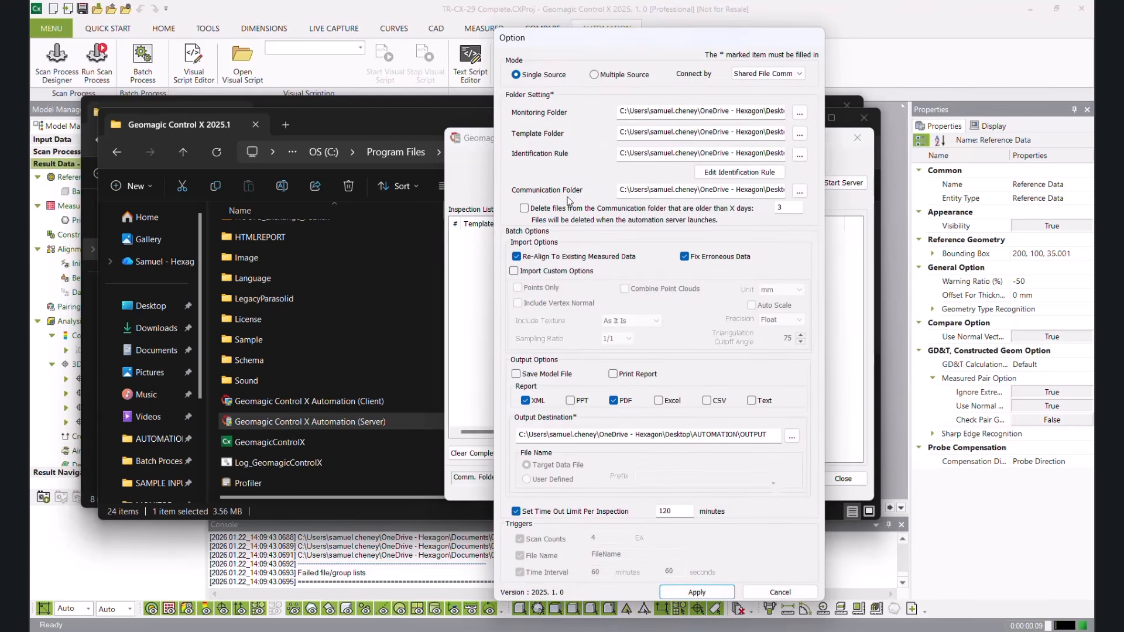
{"action": "left_click_drag", "start_coordinate": [676, 37], "coordinate": [681, 60]}
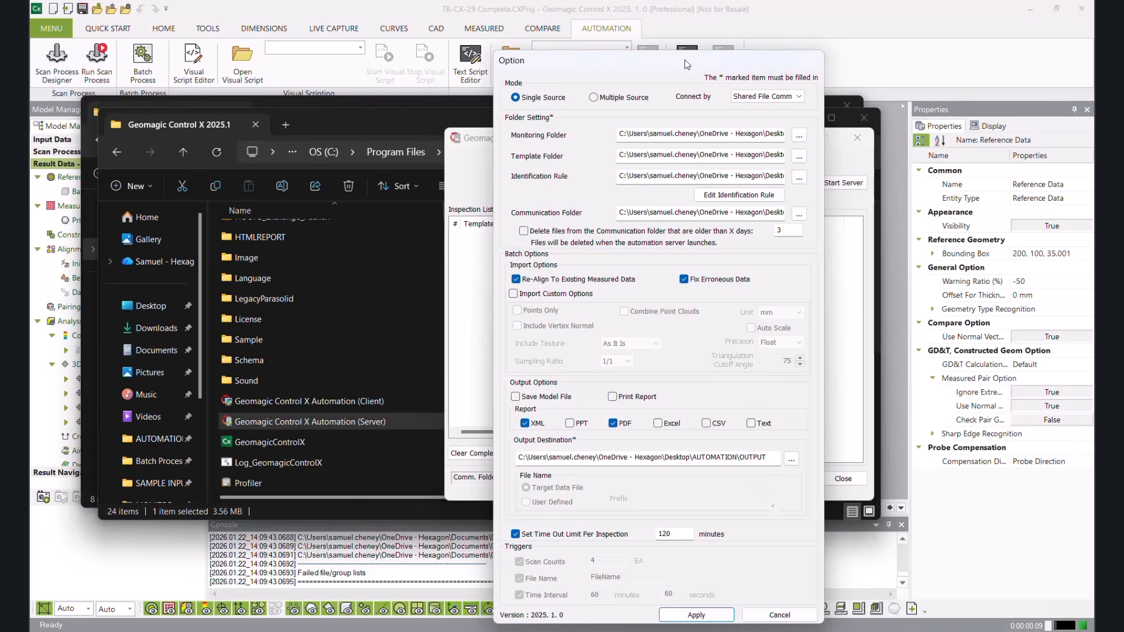
{"action": "left_click", "coordinate": [769, 97]}
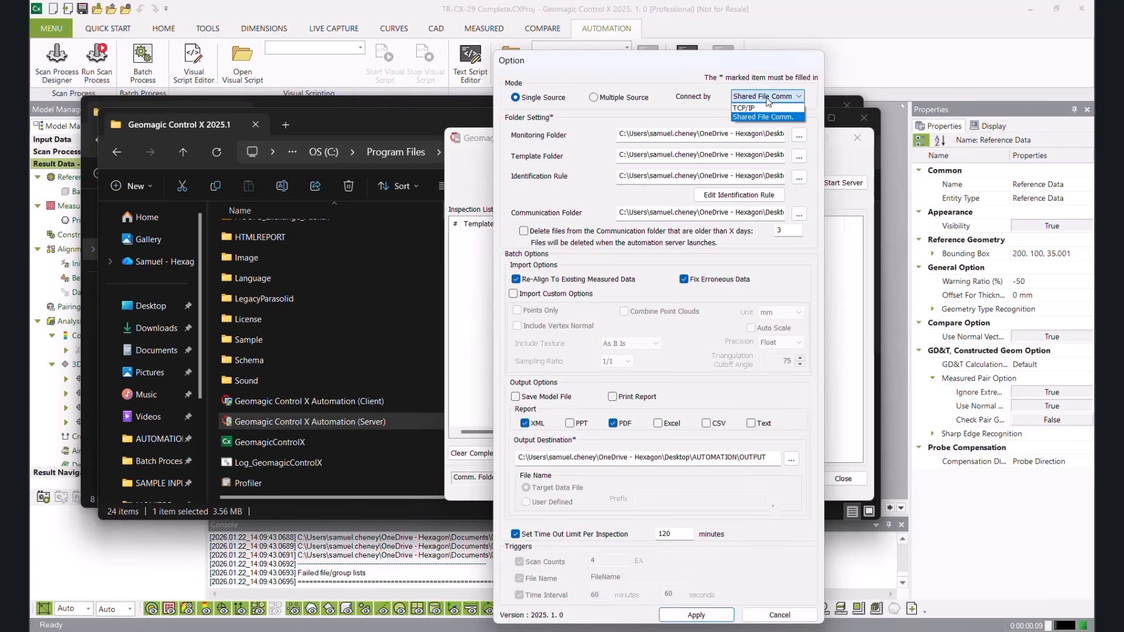
{"action": "left_click", "coordinate": [750, 84]}
{"action": "left_click_drag", "start_coordinate": [717, 67], "coordinate": [580, 76]}
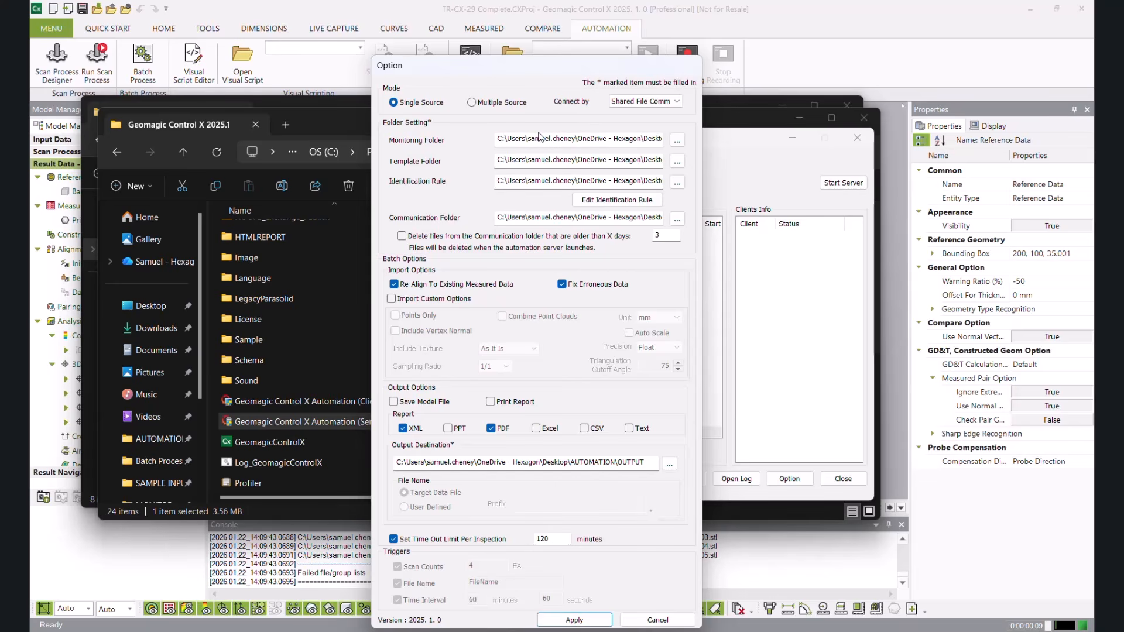
Step: Review the full paths of the monitoring folder, identification rule, communication folder and output destination in the server options
{"action": "left_click_drag", "start_coordinate": [615, 139], "coordinate": [710, 140]}
{"action": "left_click", "coordinate": [632, 137]}
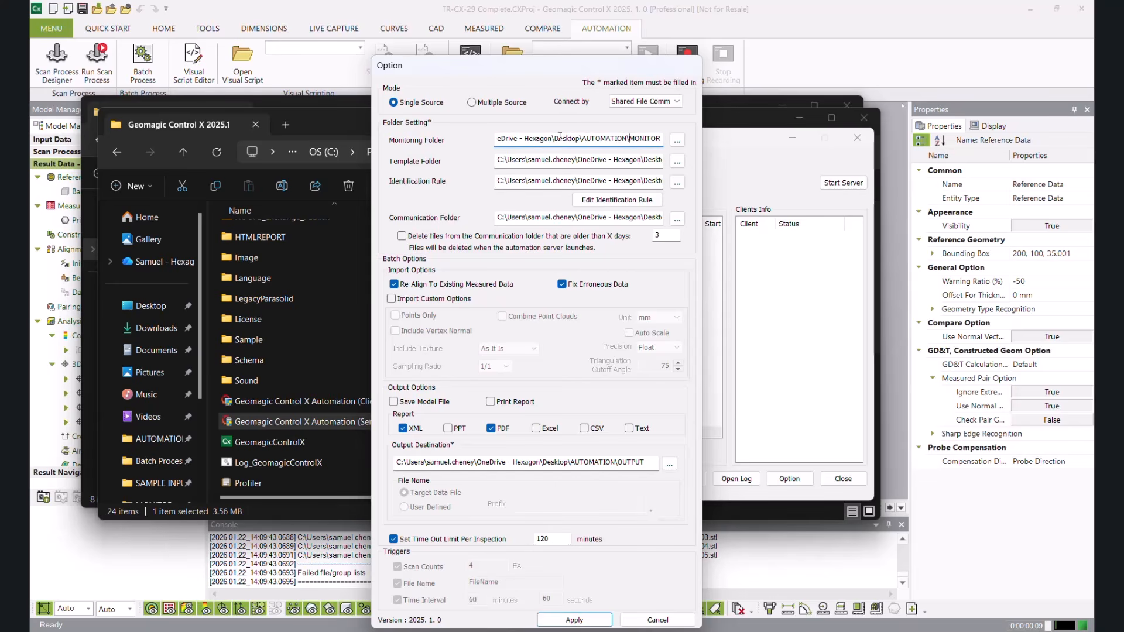
{"action": "left_click_drag", "start_coordinate": [651, 183], "coordinate": [671, 182]}
{"action": "left_click", "coordinate": [602, 181]}
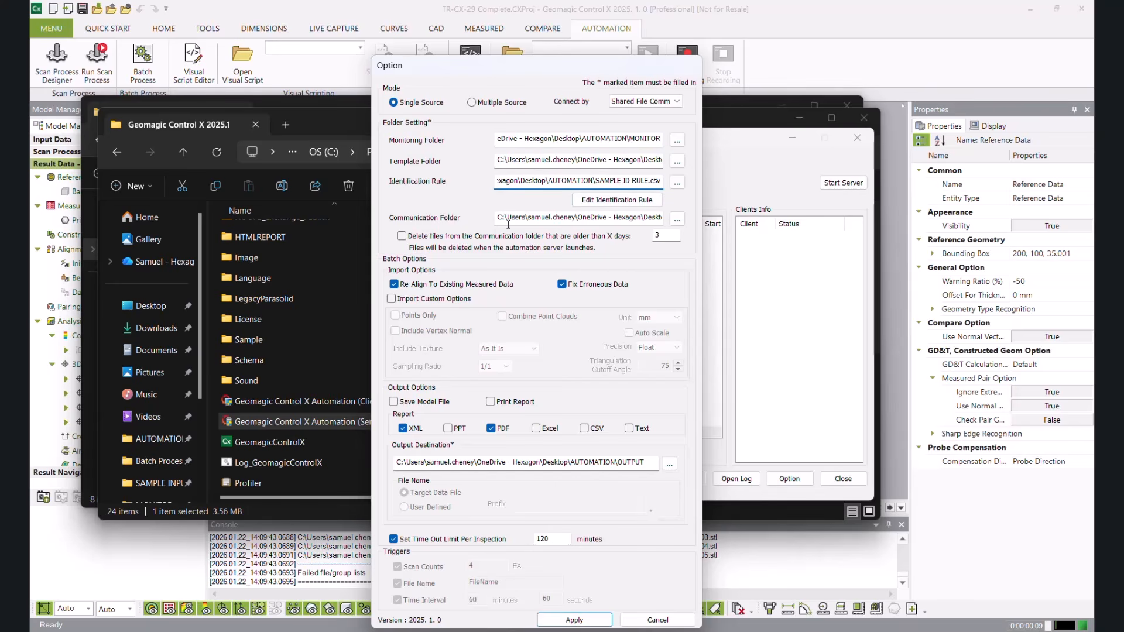
{"action": "left_click_drag", "start_coordinate": [635, 221], "coordinate": [671, 219]}
{"action": "left_click", "coordinate": [619, 218]}
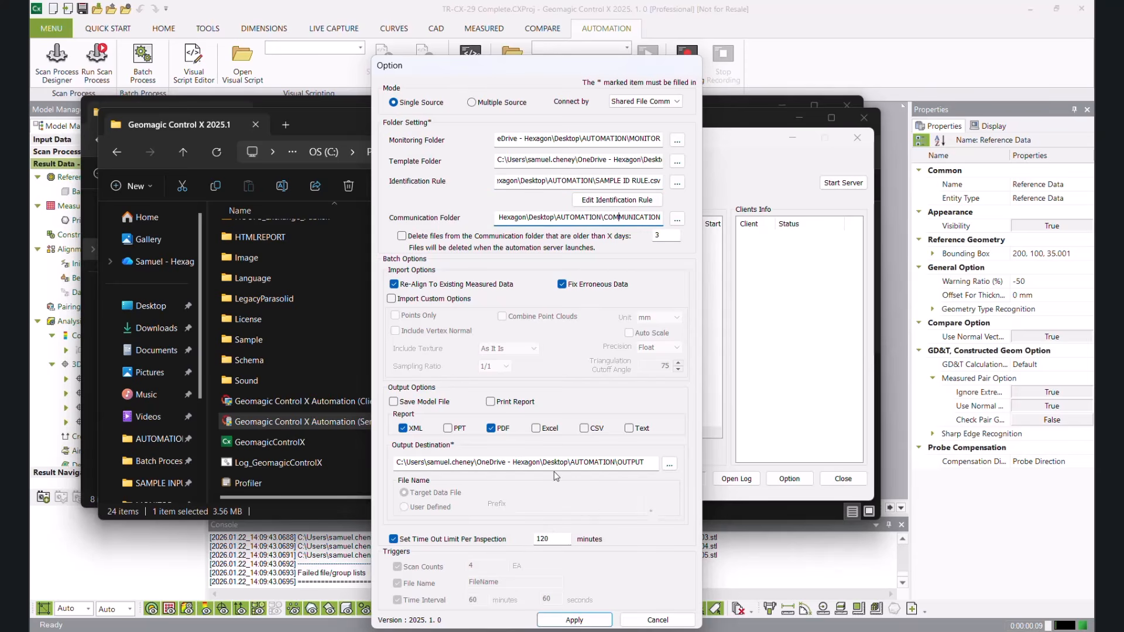
{"action": "left_click_drag", "start_coordinate": [578, 463], "coordinate": [664, 464]}
{"action": "left_click", "coordinate": [670, 464]}
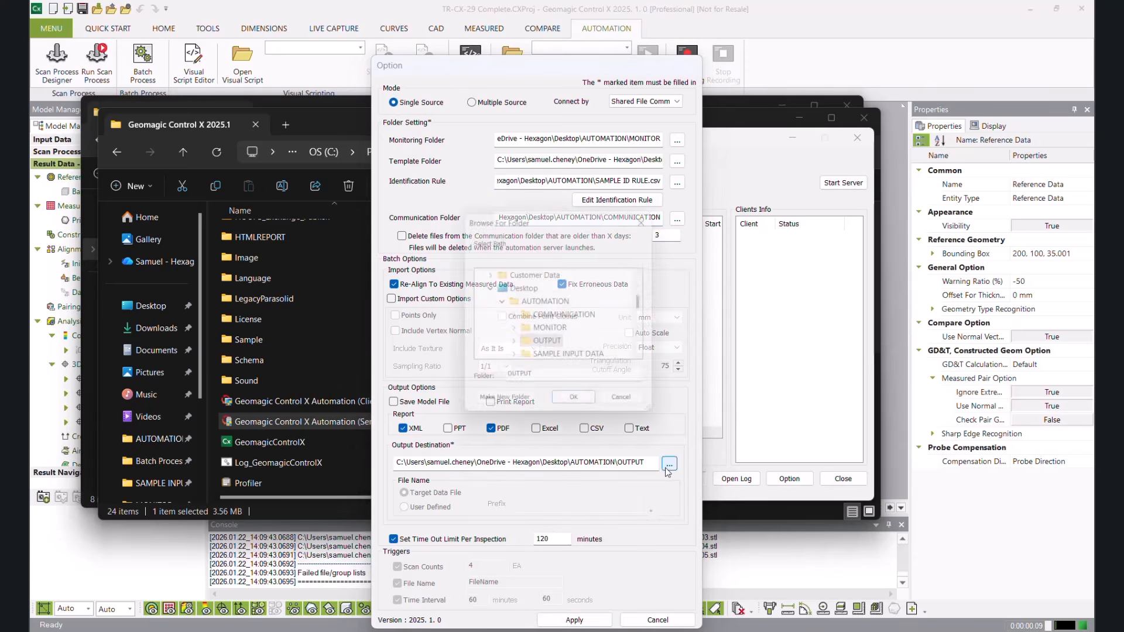
{"action": "left_click", "coordinate": [651, 215]}
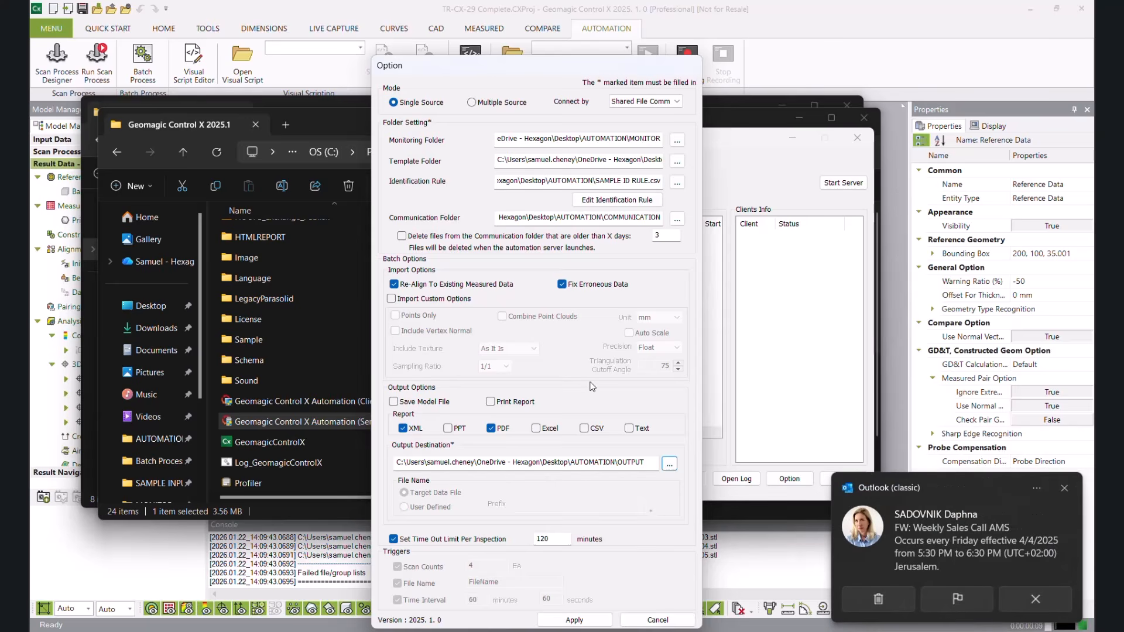
Step: Turn off XML report output so only PDF is selected, apply the options and start the server
{"action": "left_click", "coordinate": [1064, 490]}
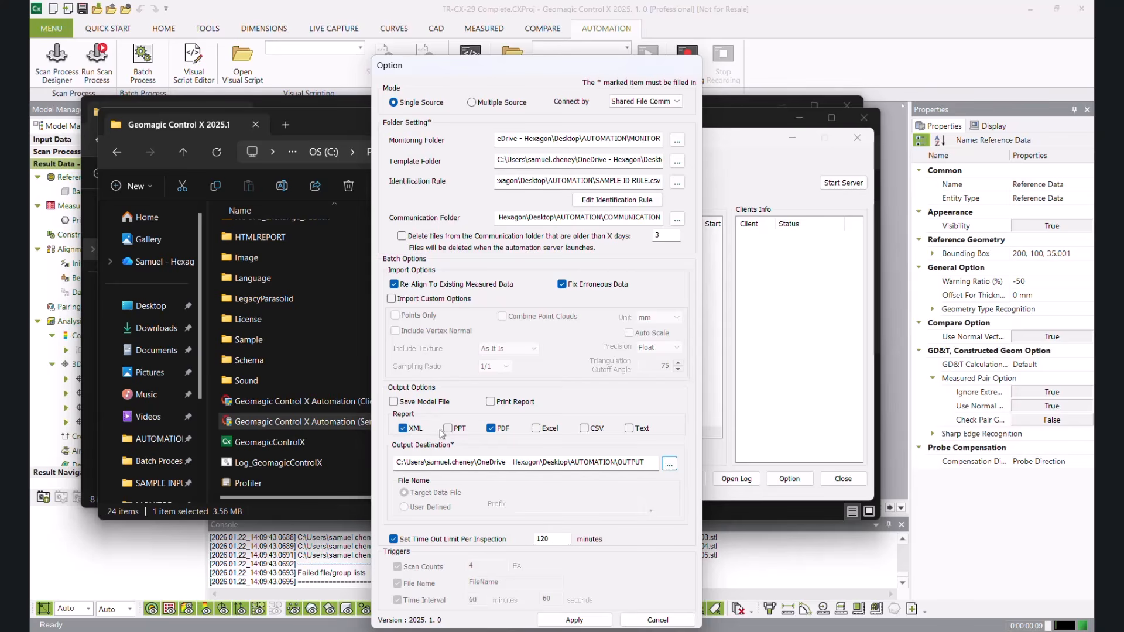
{"action": "left_click", "coordinate": [403, 429]}
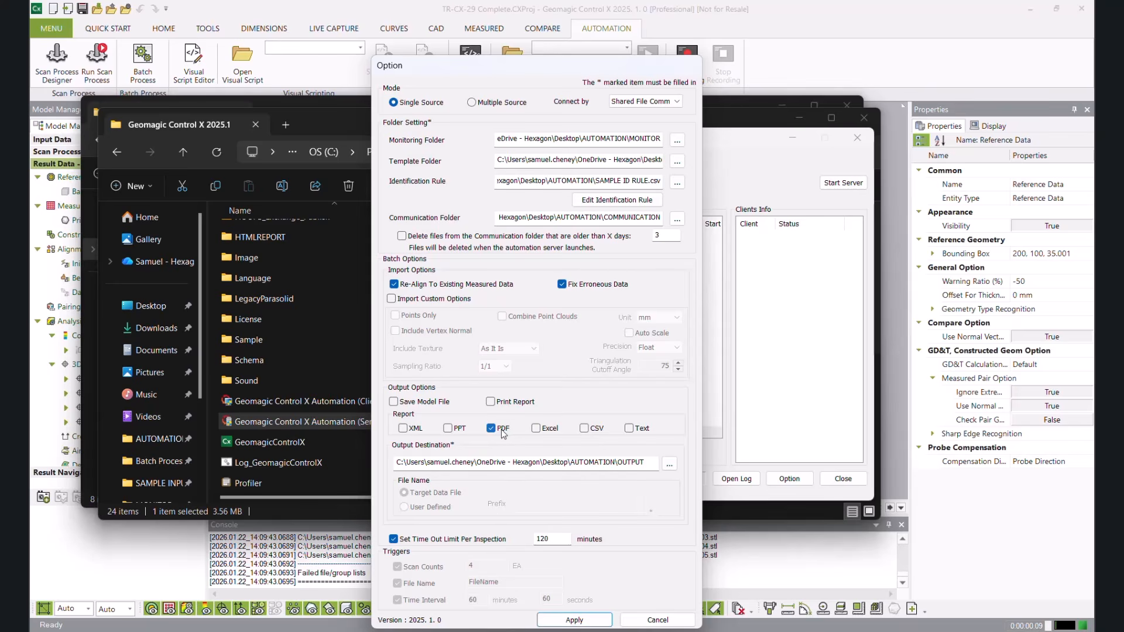
{"action": "left_click", "coordinate": [568, 622]}
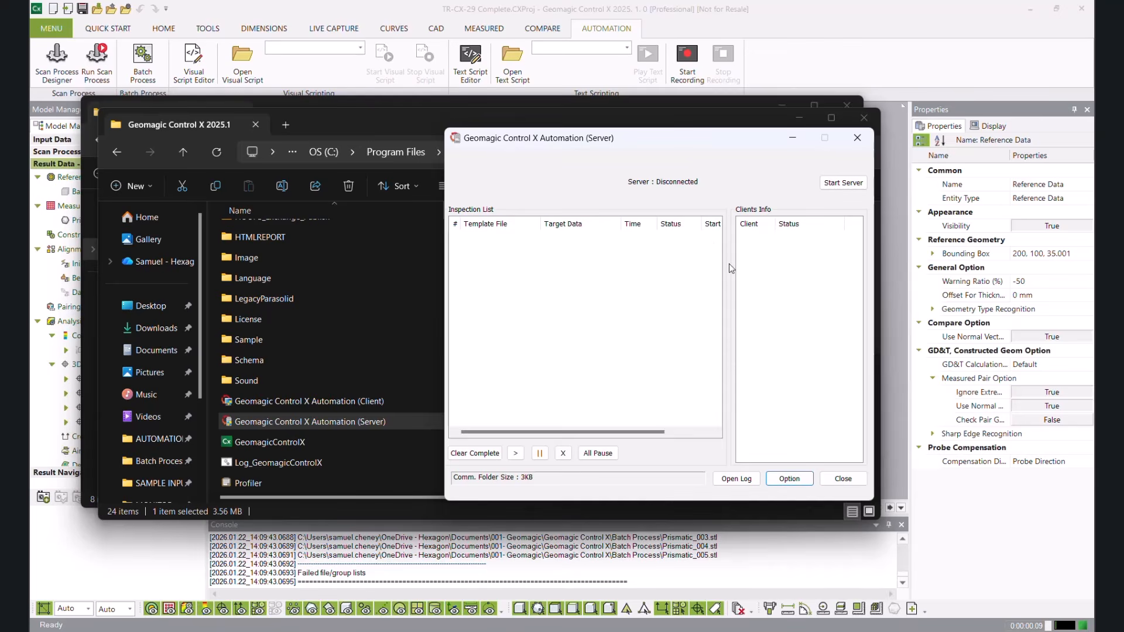
{"action": "left_click", "coordinate": [842, 183]}
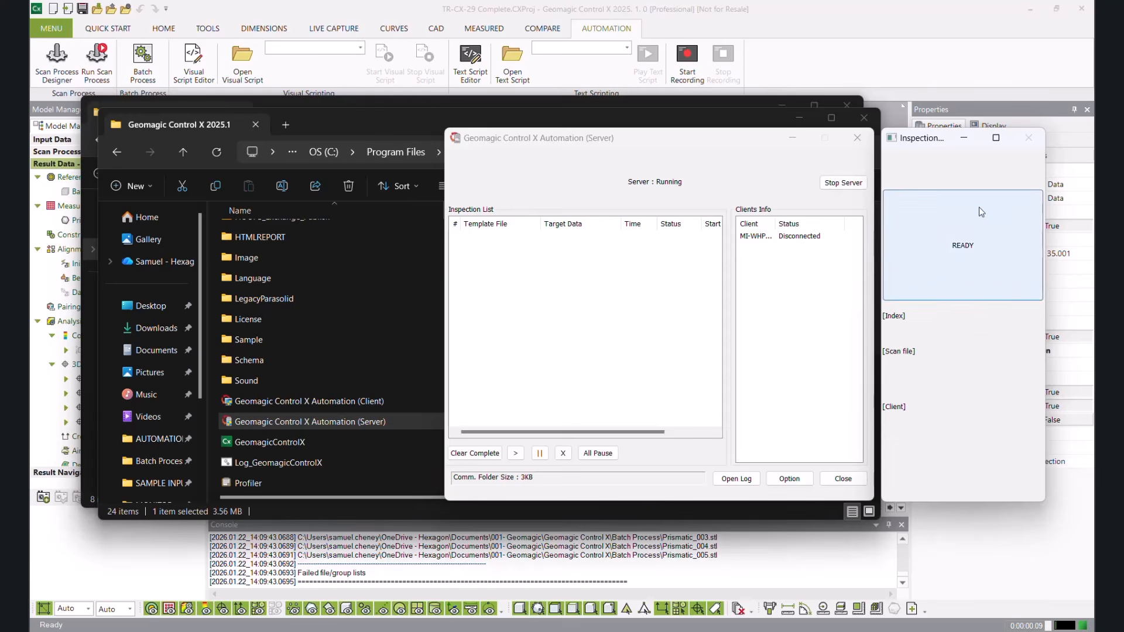
Step: Launch Geomagic Control X Automation (Client), check its CX license and connect it to the server
{"action": "left_click", "coordinate": [363, 402]}
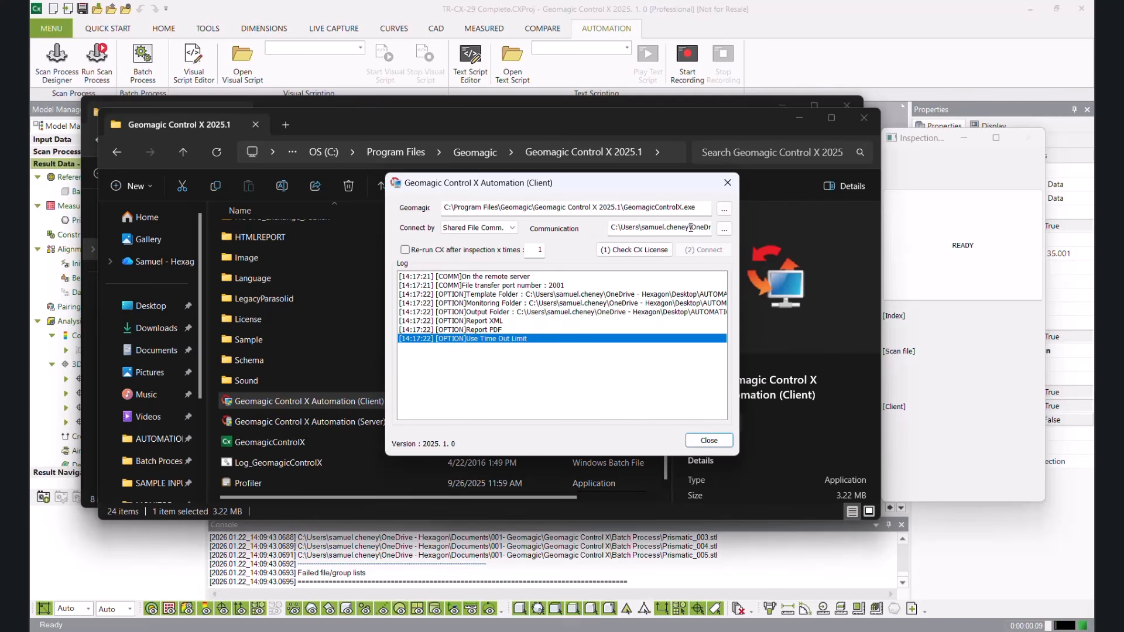
{"action": "left_click", "coordinate": [633, 250]}
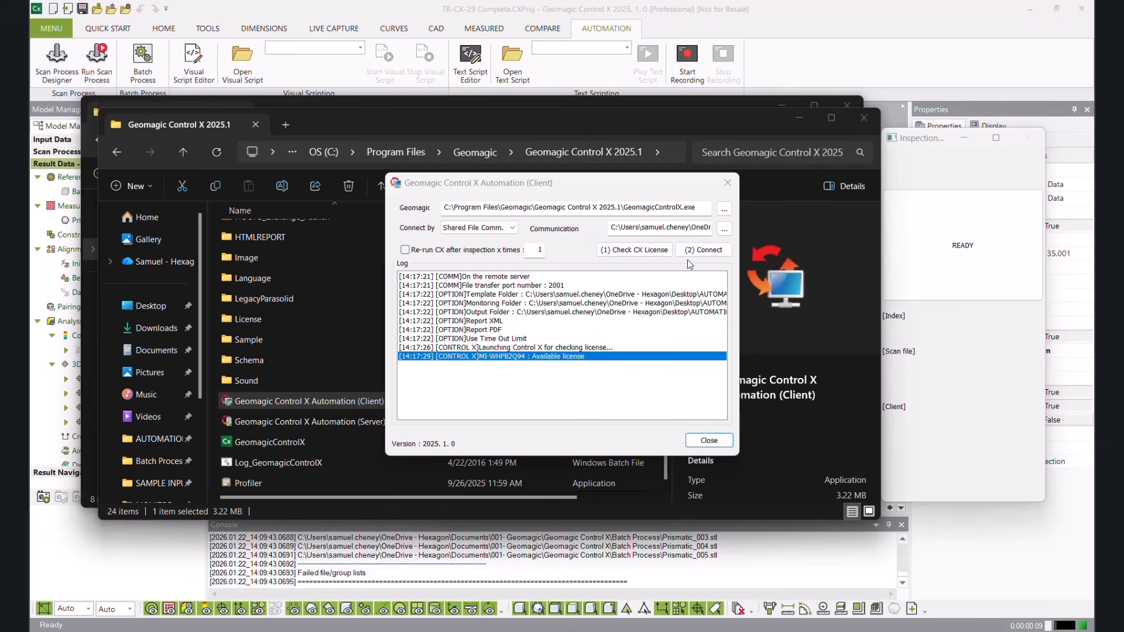
{"action": "left_click", "coordinate": [705, 250]}
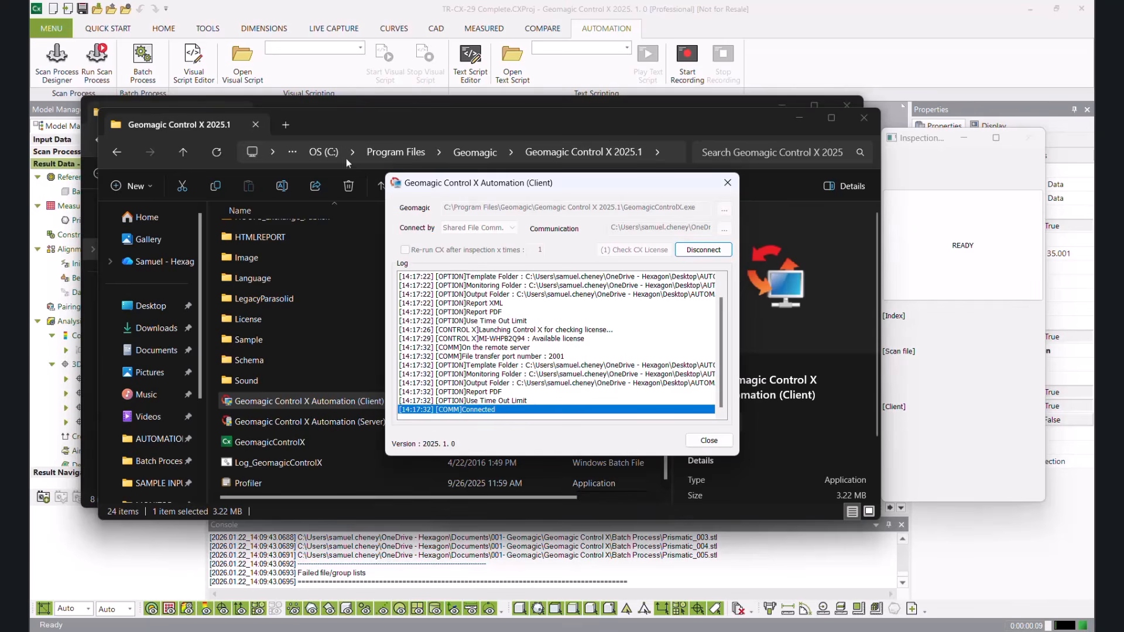
Step: Copy the Prismatic_001 and Prismatic_002 STL files from the SAMPLE INPUT DATA folder inside AUTOMATION
{"action": "left_click_drag", "start_coordinate": [347, 118], "coordinate": [344, 184]}
{"action": "left_click", "coordinate": [351, 119]}
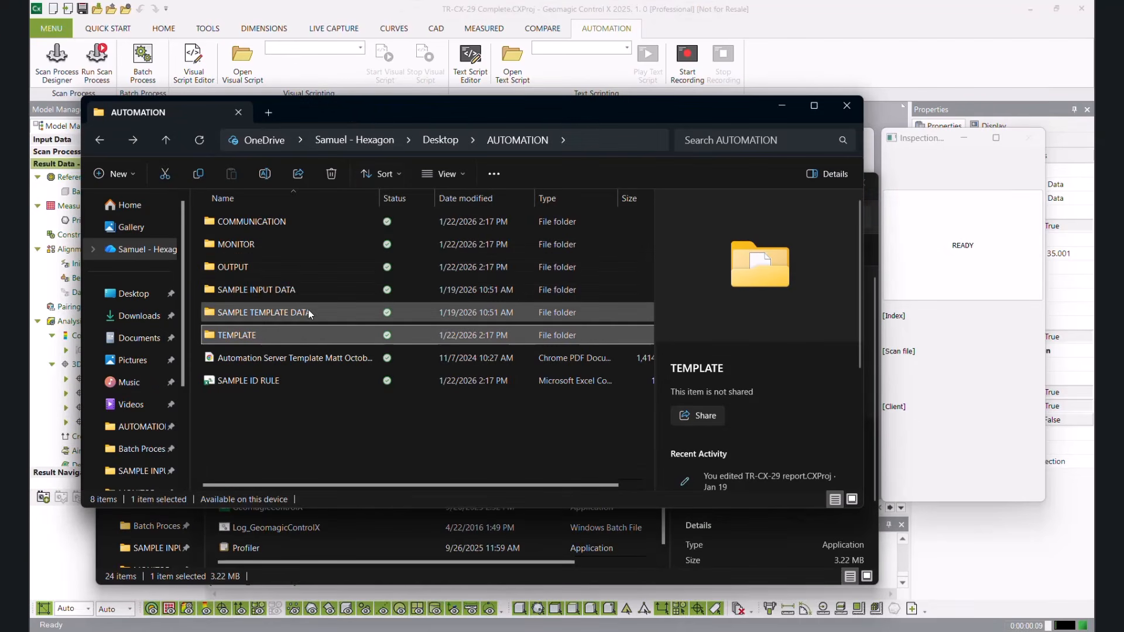
{"action": "double_click", "coordinate": [291, 291]}
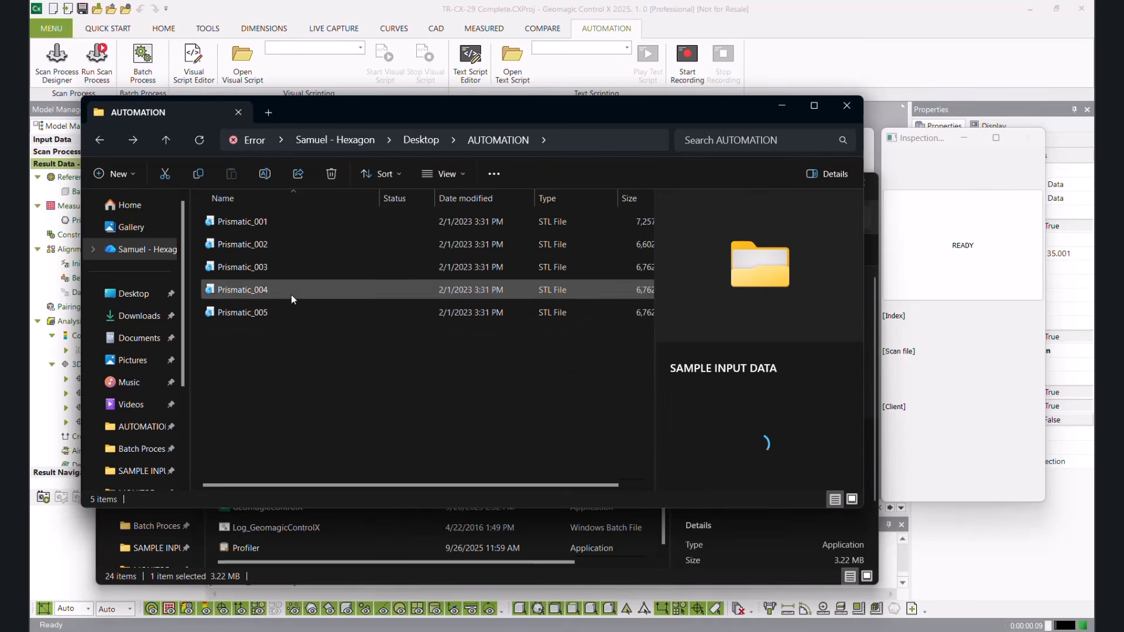
{"action": "left_click", "coordinate": [287, 222]}
{"action": "left_click", "coordinate": [287, 243], "text": "ctrl"}
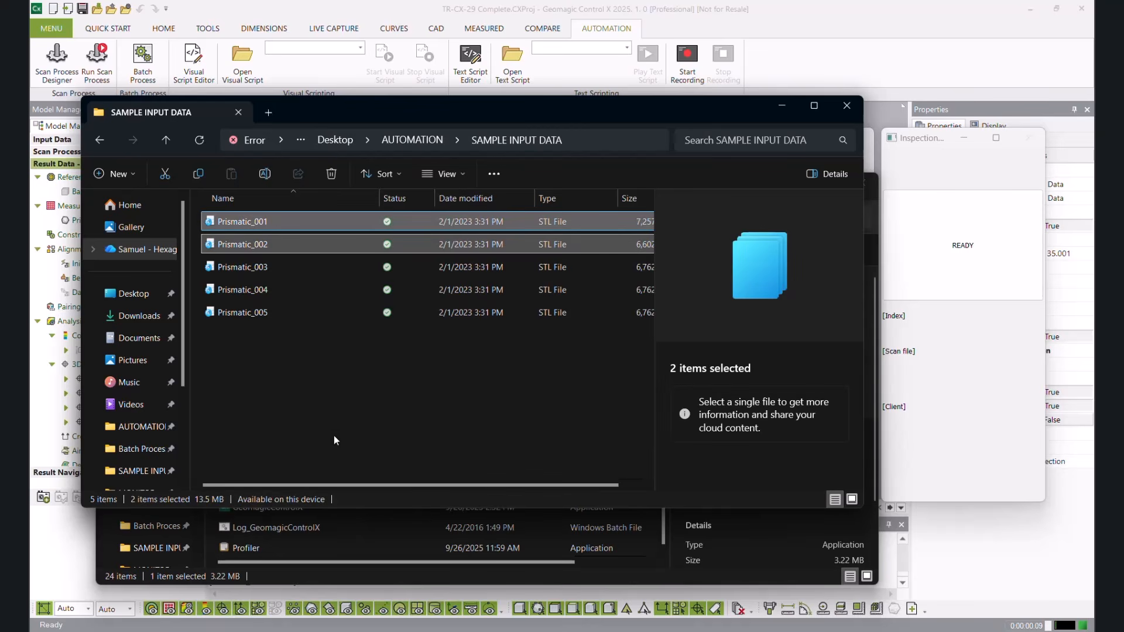
{"action": "right_click", "coordinate": [299, 222]}
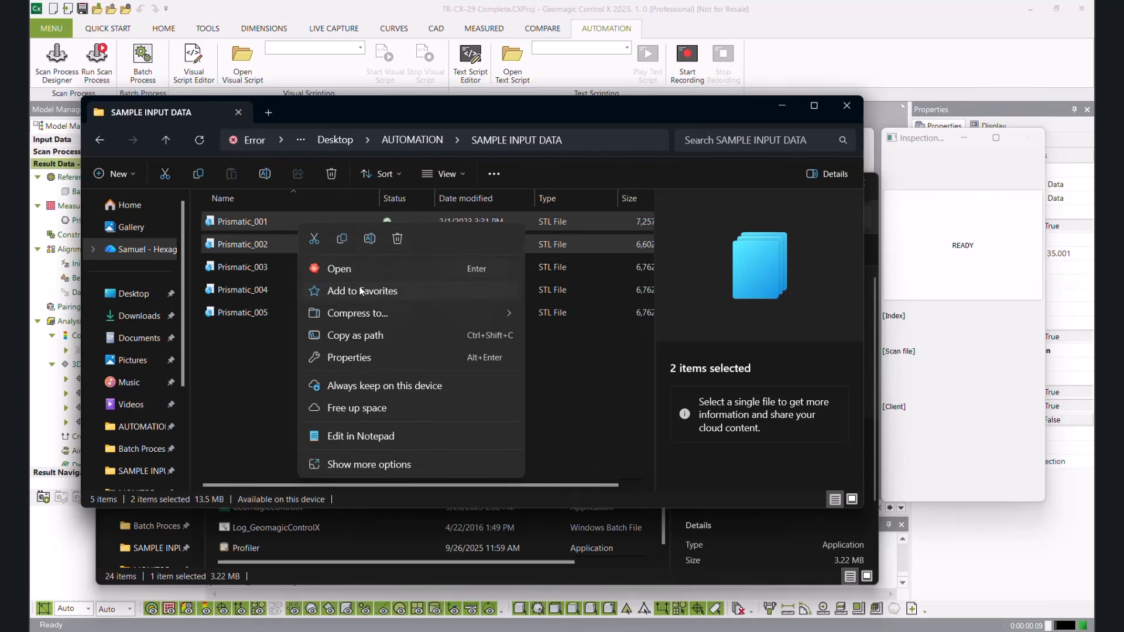
{"action": "left_click", "coordinate": [342, 238]}
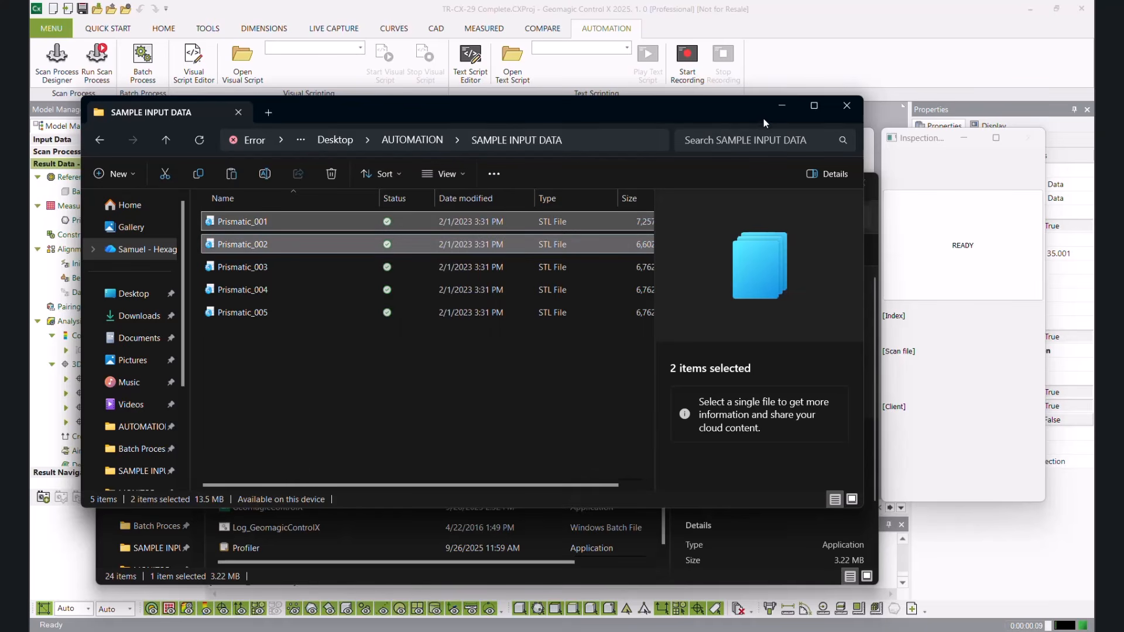
Step: Return to the AUTOMATION folder in File Explorer and open its MONITOR folder
{"action": "left_click", "coordinate": [782, 105]}
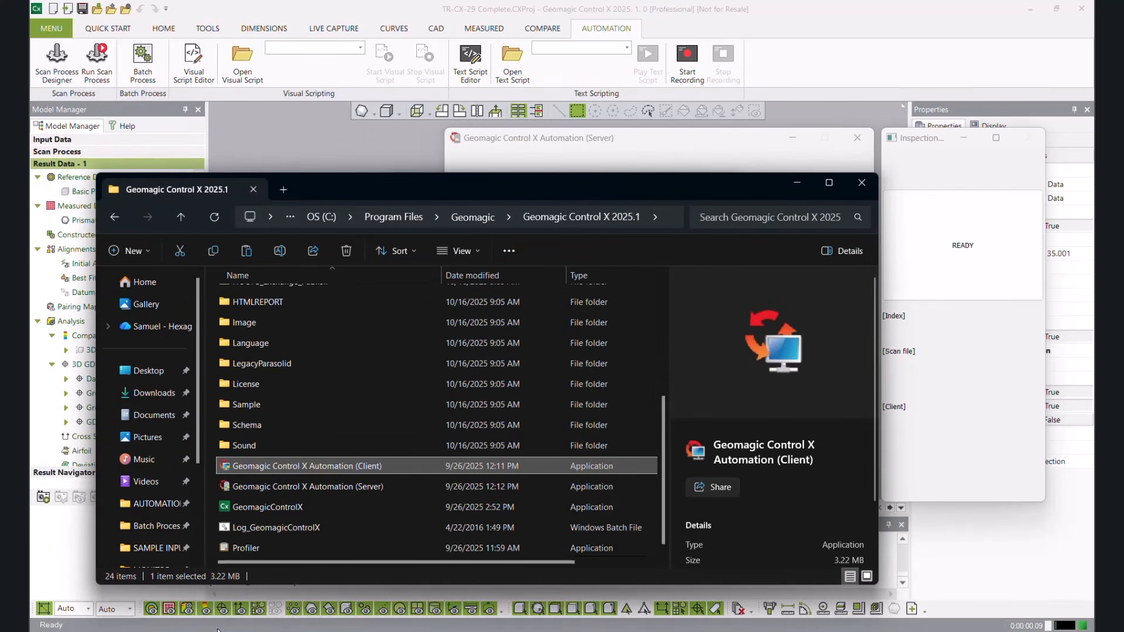
{"action": "mouse_move", "coordinate": [338, 630]}
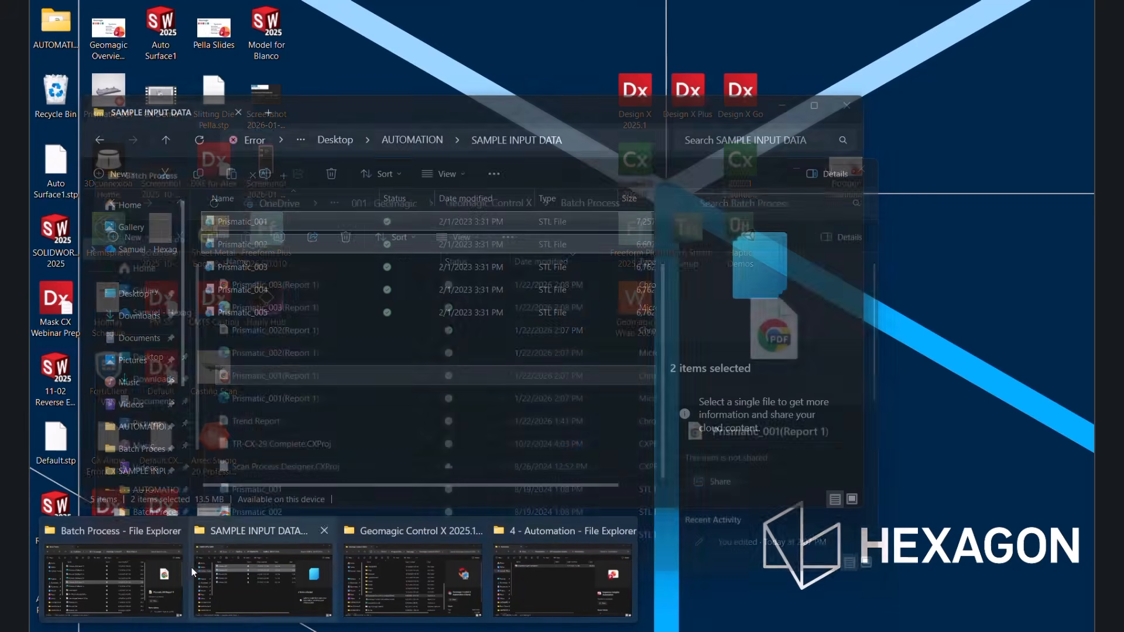
{"action": "left_click", "coordinate": [244, 573]}
{"action": "left_click", "coordinate": [413, 140]}
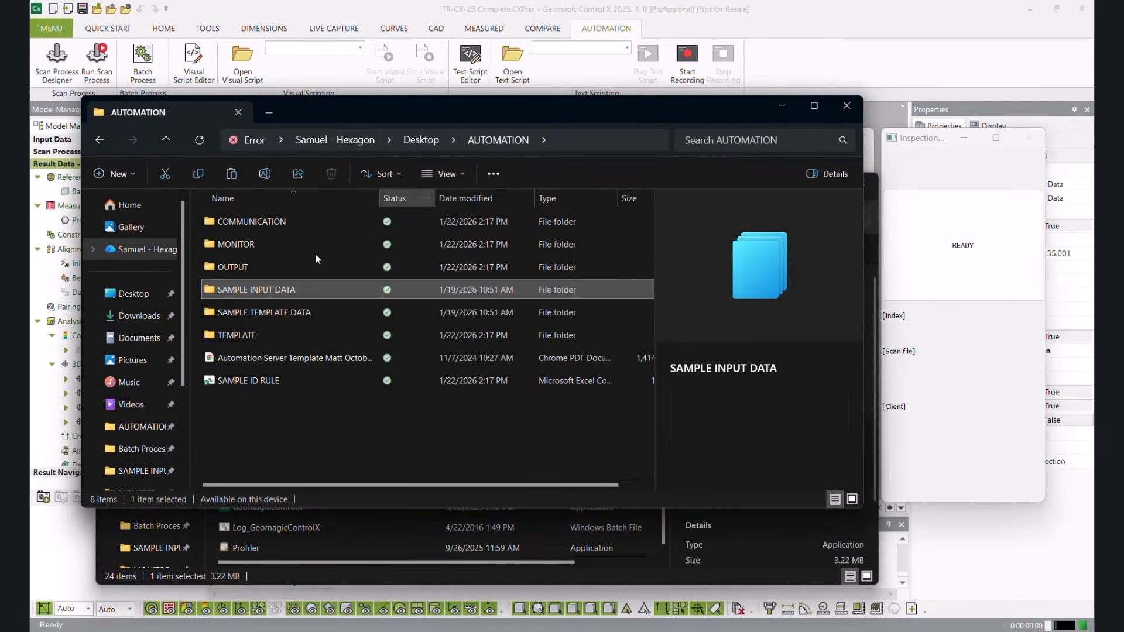
{"action": "double_click", "coordinate": [263, 243]}
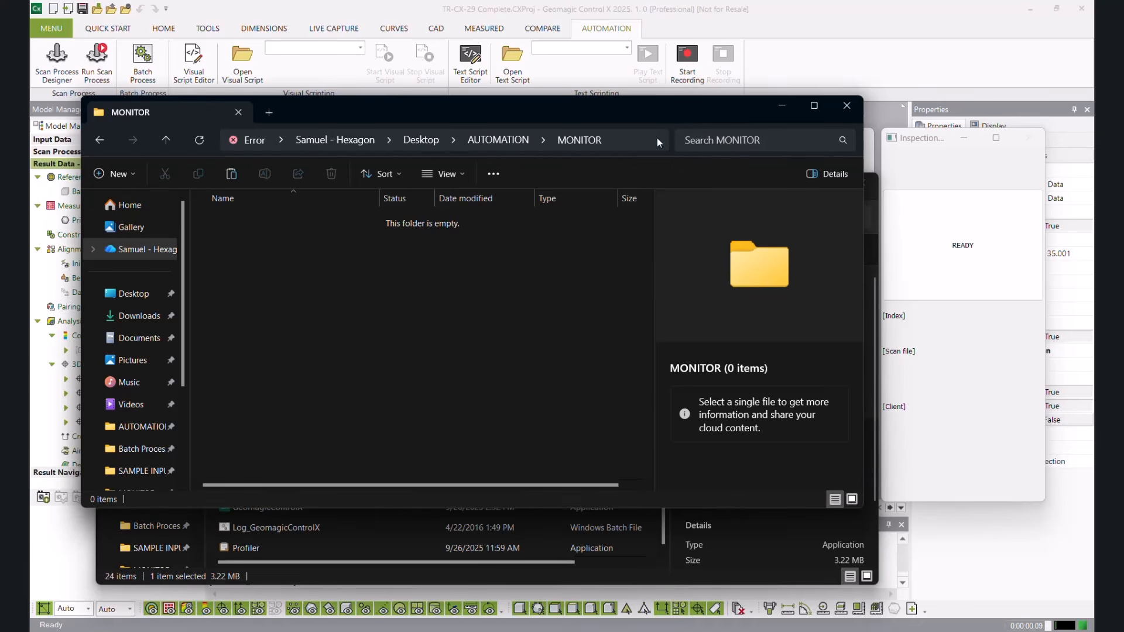
Step: Arrange the File Explorer and Automation Server windows side by side and paste the two copied STL files into the MONITOR folder
{"action": "left_click_drag", "start_coordinate": [586, 110], "coordinate": [414, 117]}
{"action": "left_click_drag", "start_coordinate": [768, 187], "coordinate": [569, 303]}
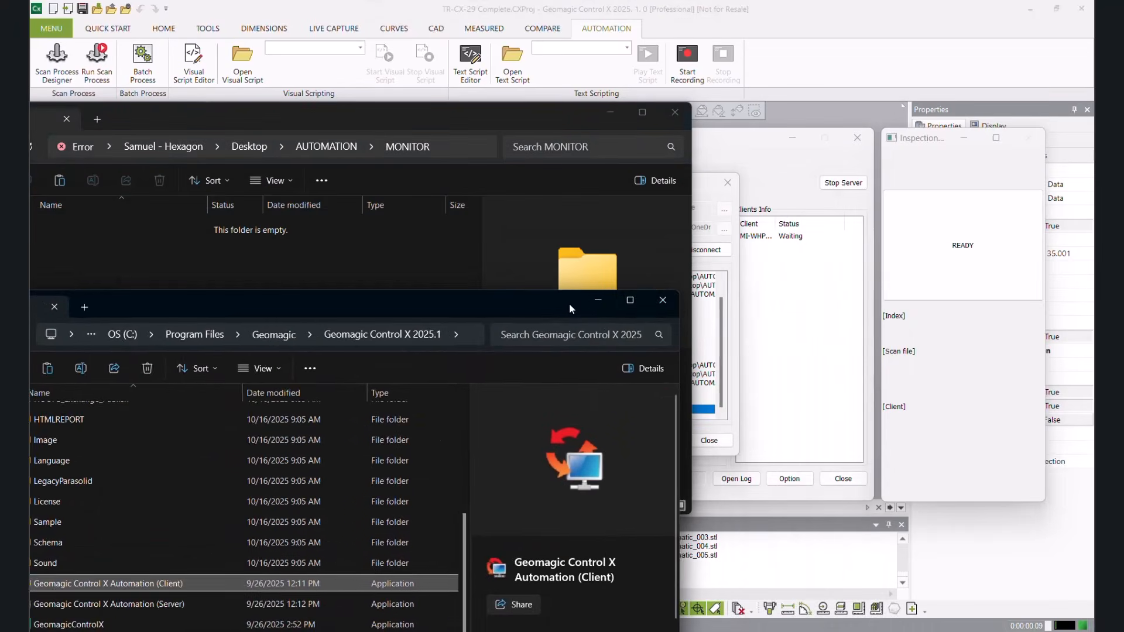
{"action": "left_click", "coordinate": [731, 139]}
{"action": "left_click_drag", "start_coordinate": [731, 139], "coordinate": [915, 212]}
{"action": "left_click", "coordinate": [267, 266]}
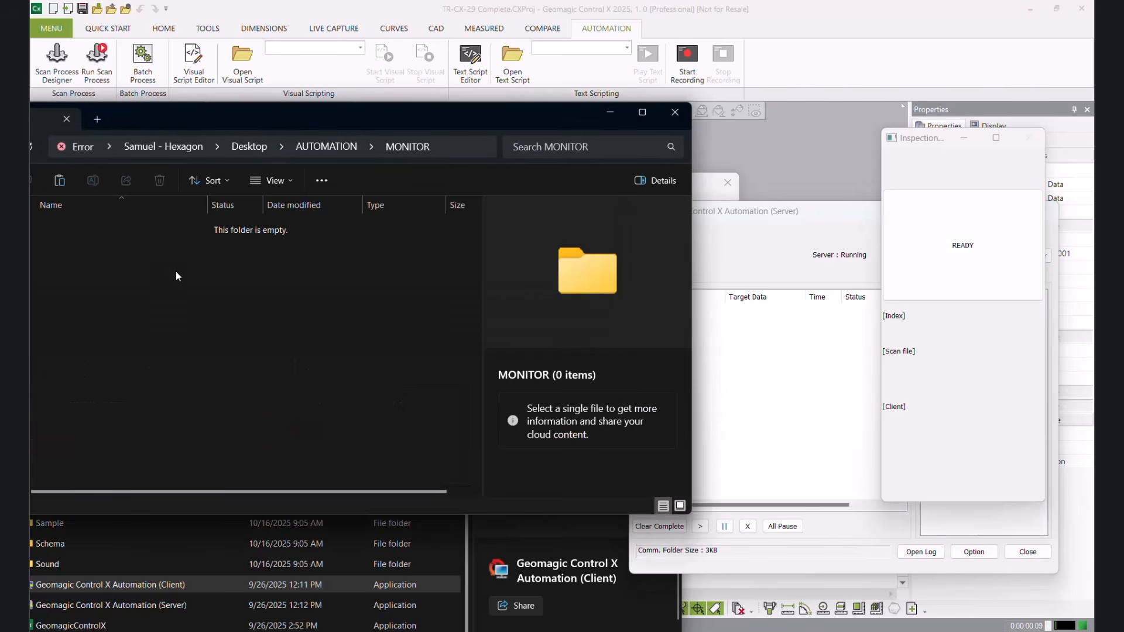
{"action": "key", "text": "ctrl+v"}
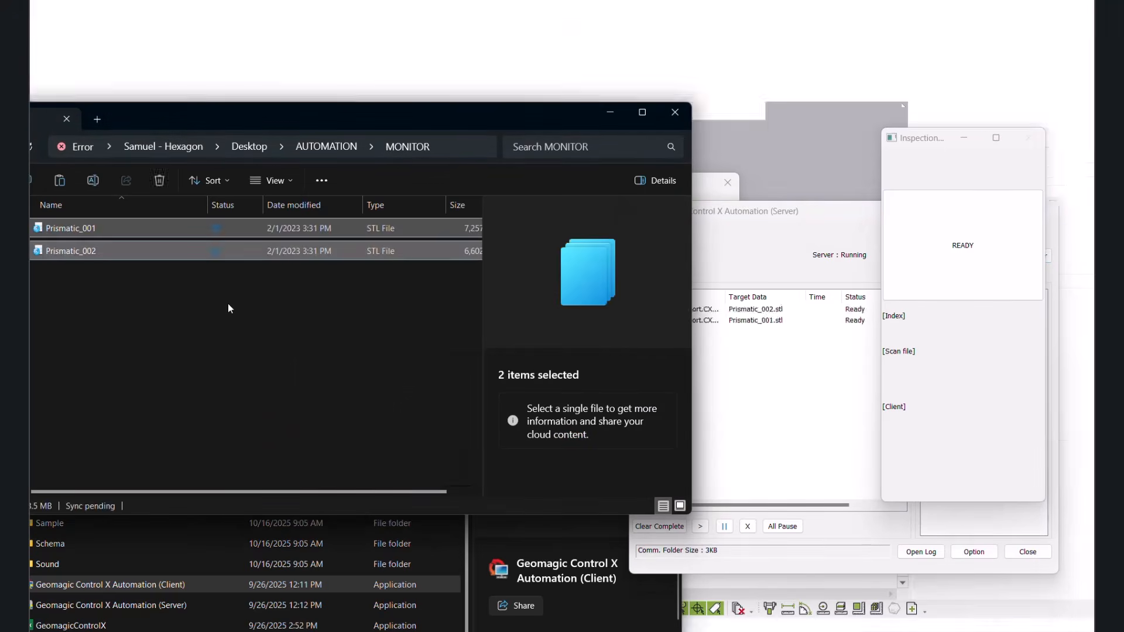
Step: Check the server's inspection list and examine the processed Prismatic_001 result in Control X at an angled view
{"action": "left_click", "coordinate": [808, 384]}
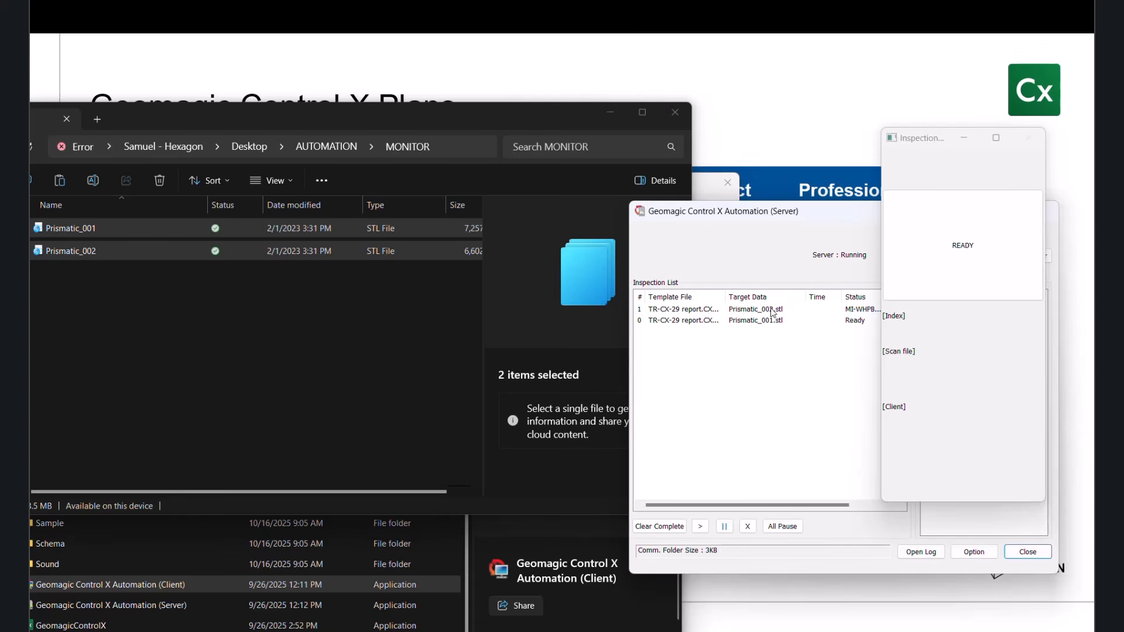
{"action": "left_click", "coordinate": [604, 112]}
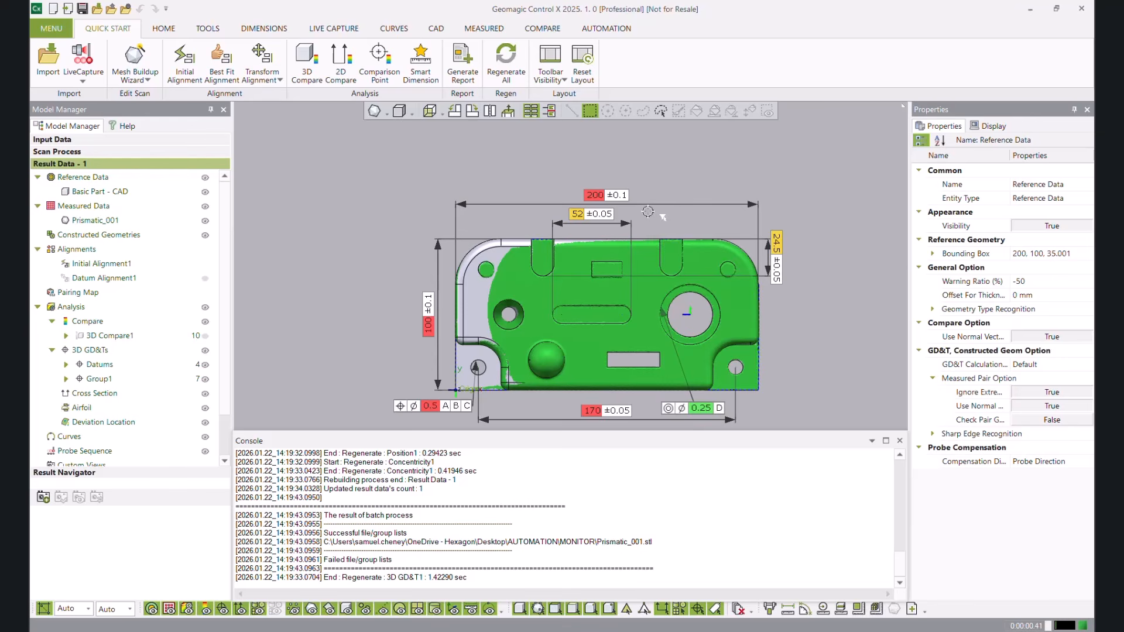
{"action": "right_click_drag", "start_coordinate": [663, 218], "coordinate": [598, 250]}
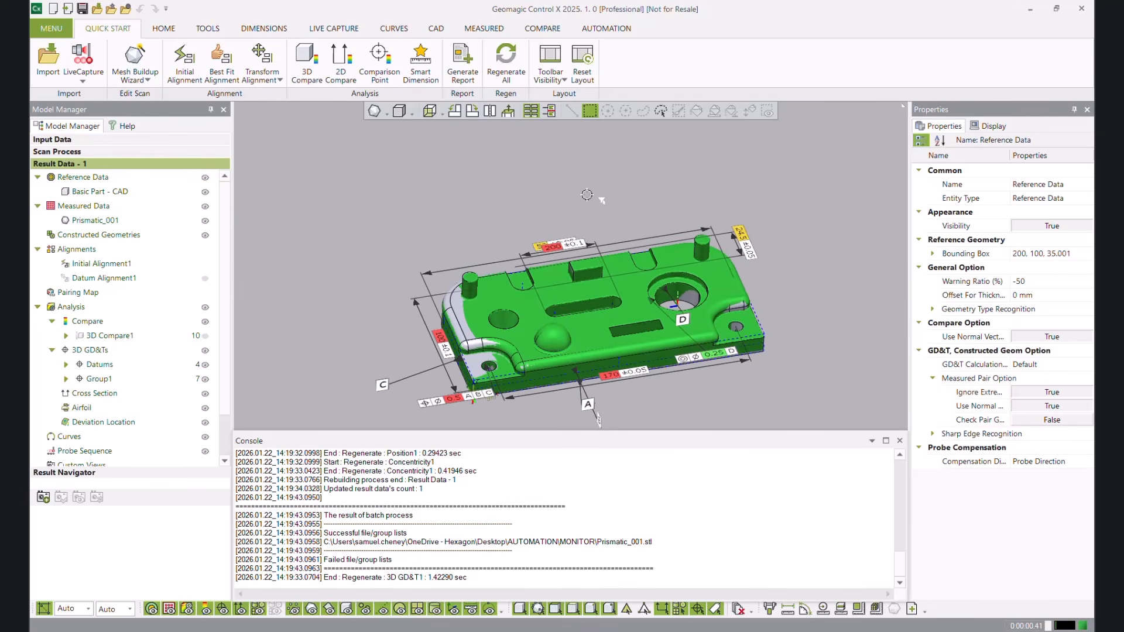